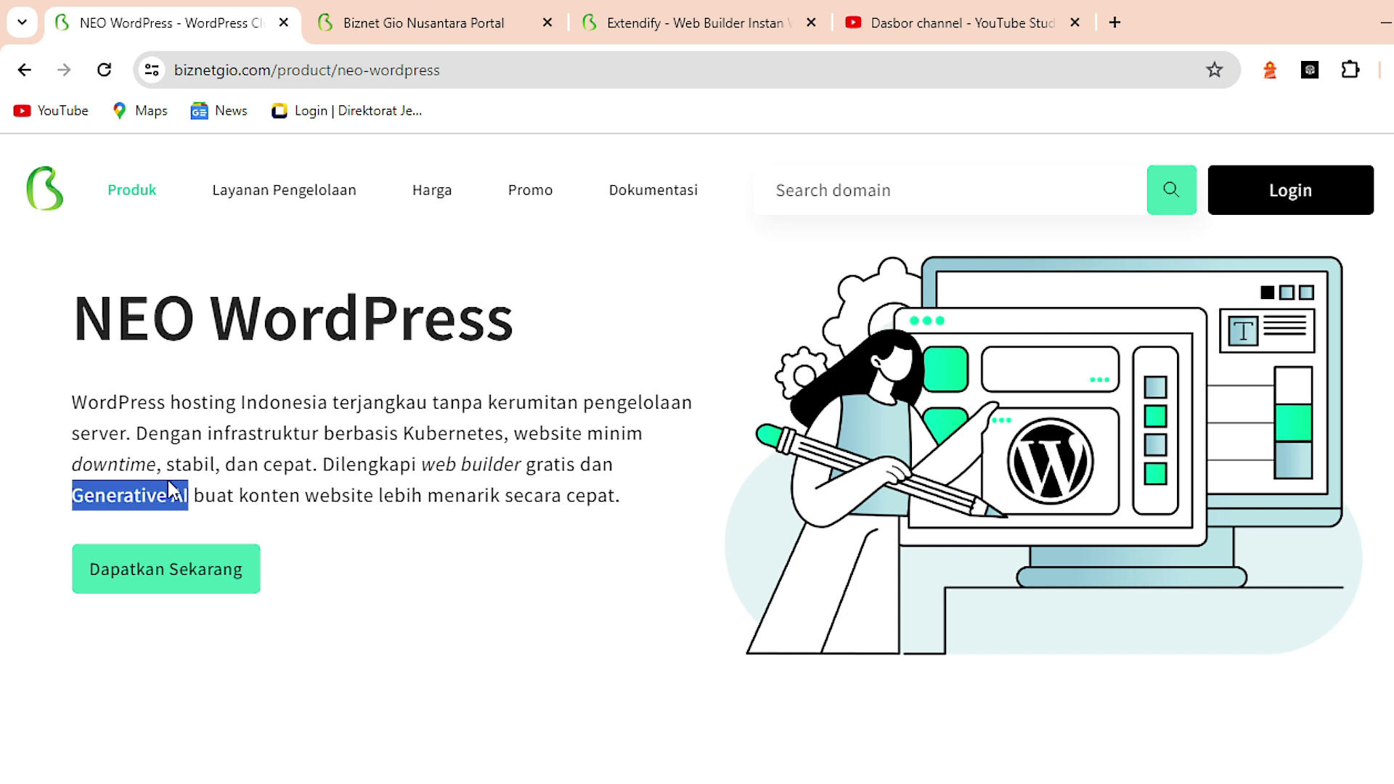
Start a new NEO WordPress instance in the Biznet Gio portal and name it mobilgolf
left_click(395, 25)
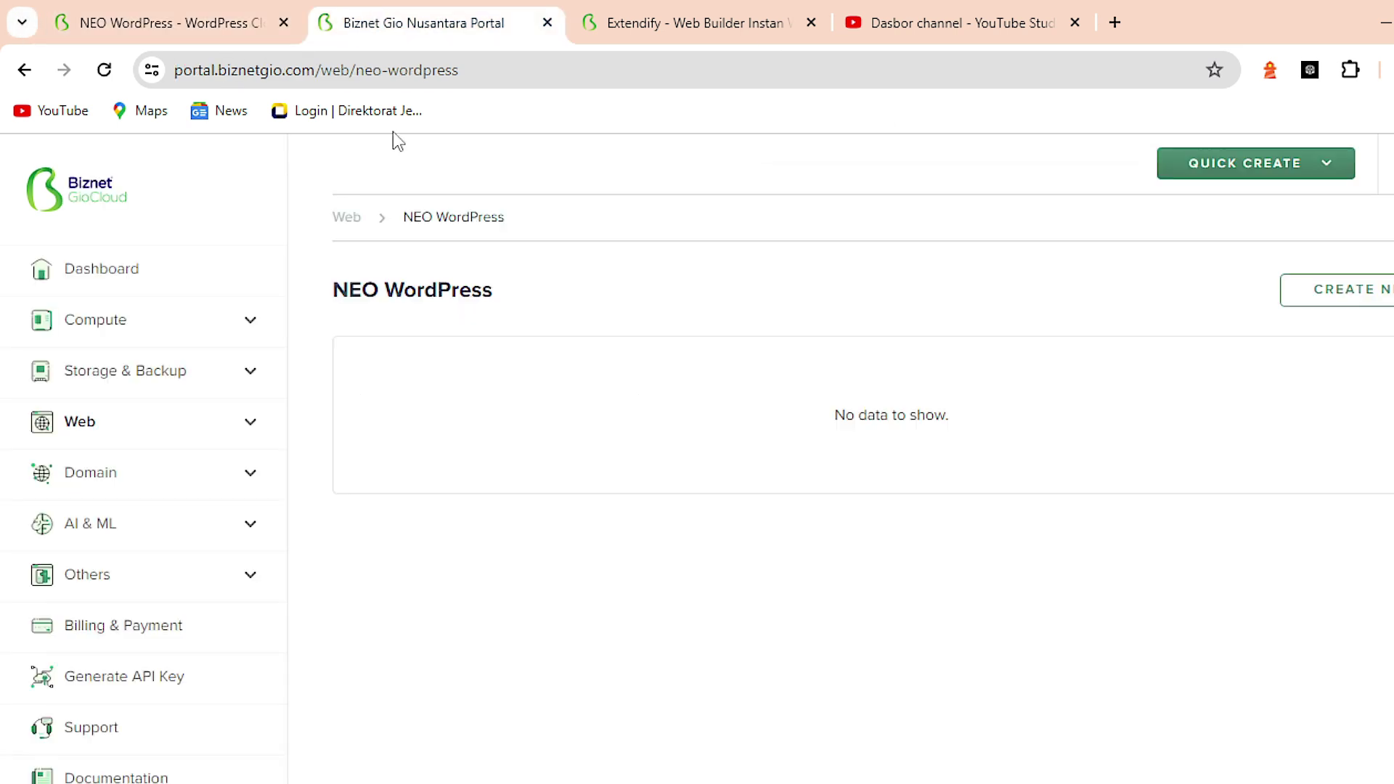
left_click(215, 428)
scroll(177, 529, "down", 2)
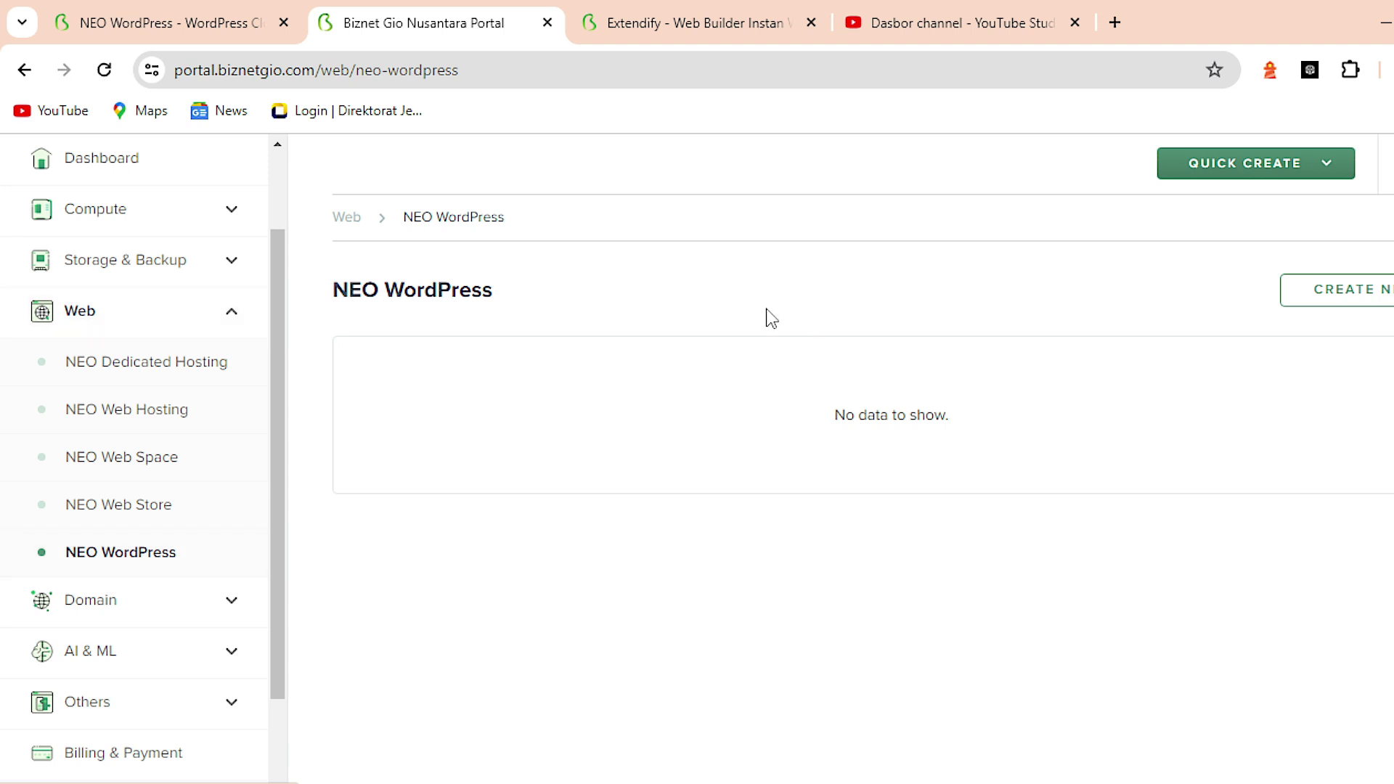
left_click(1321, 299)
left_click(528, 452)
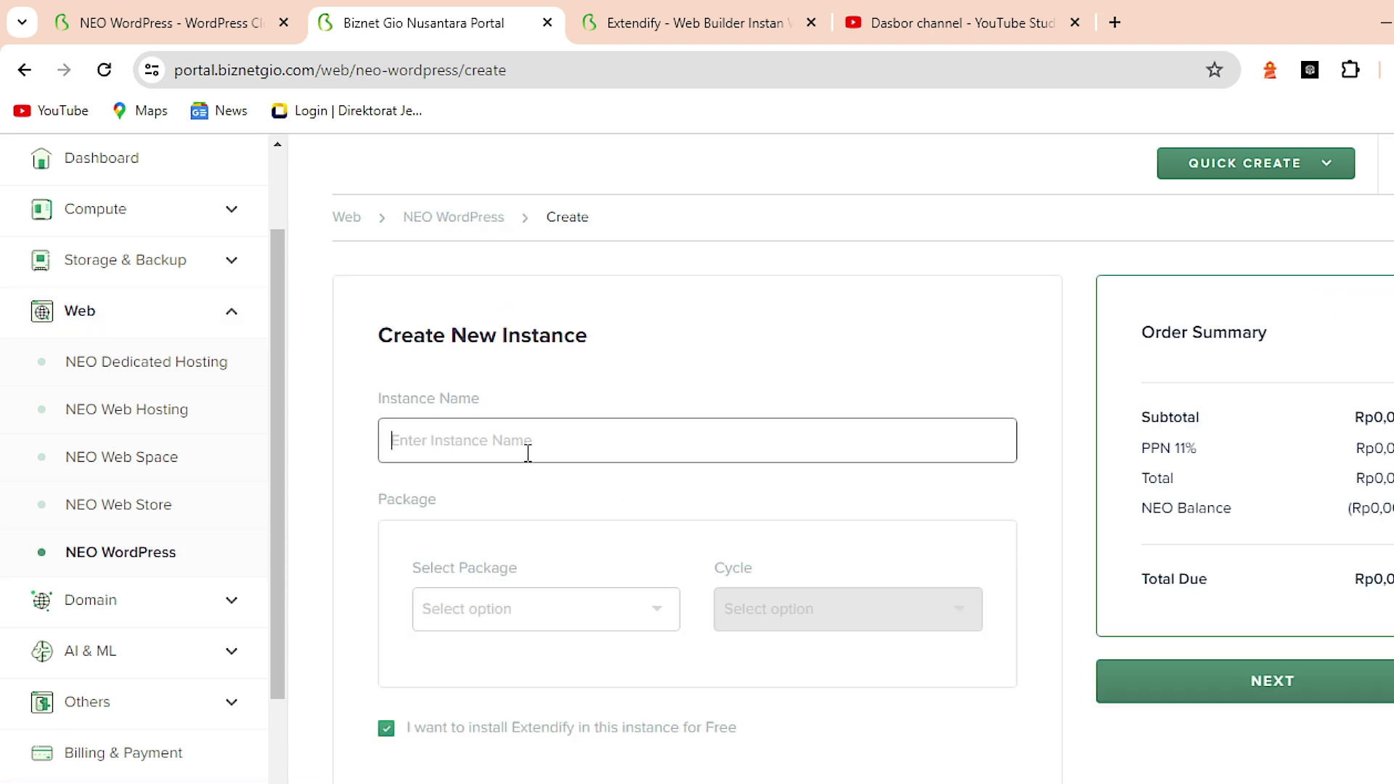
type("mobilgolf")
Choose the NEO WordPress package with a Monthly cycle and include the free Extendify installation
left_click(587, 597)
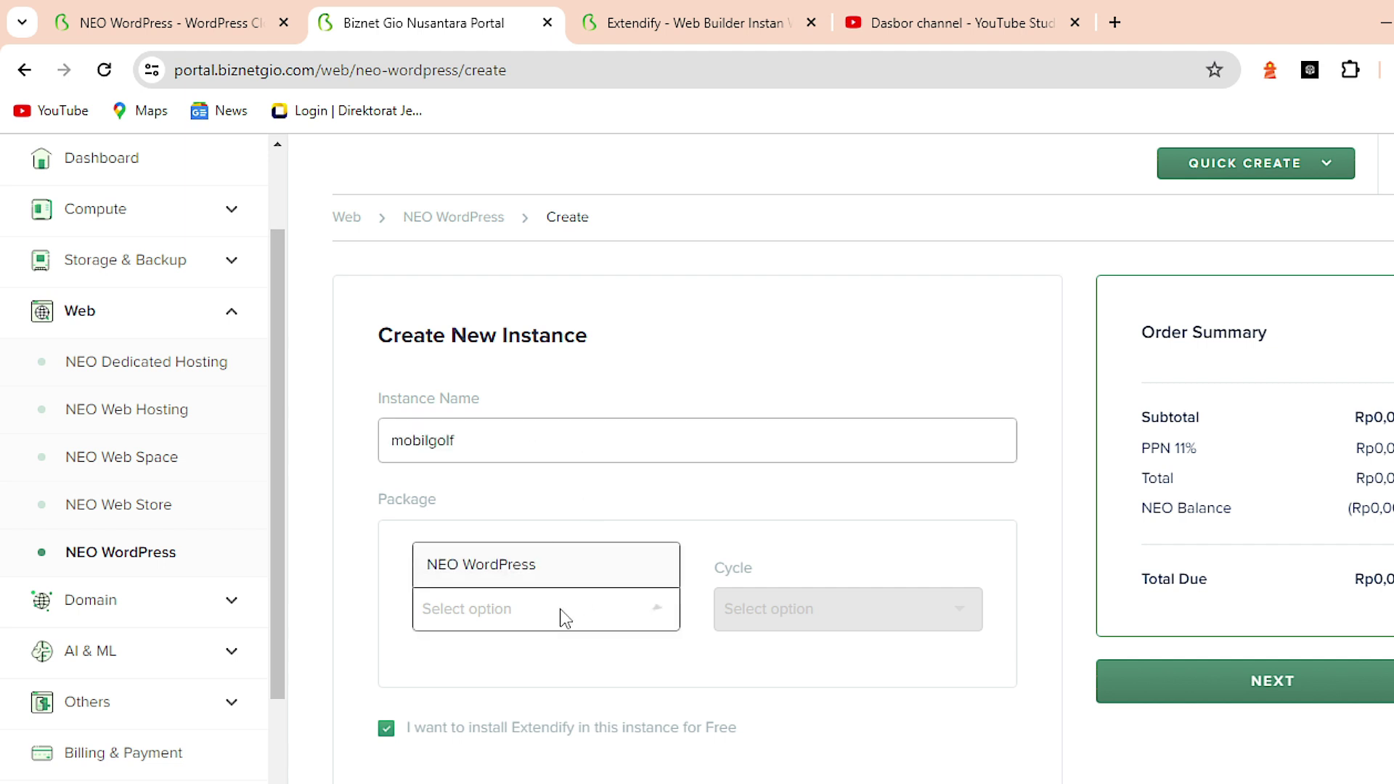
left_click(518, 570)
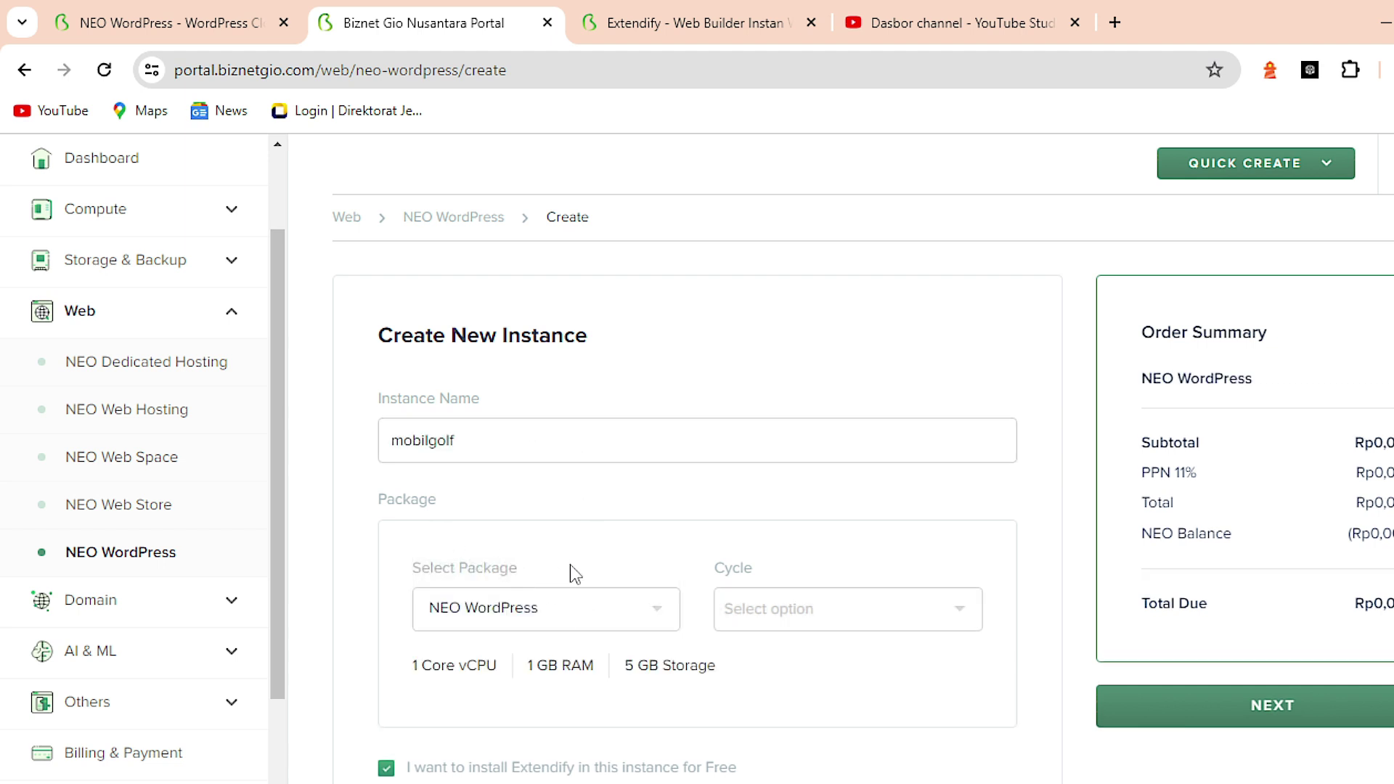
left_click(780, 626)
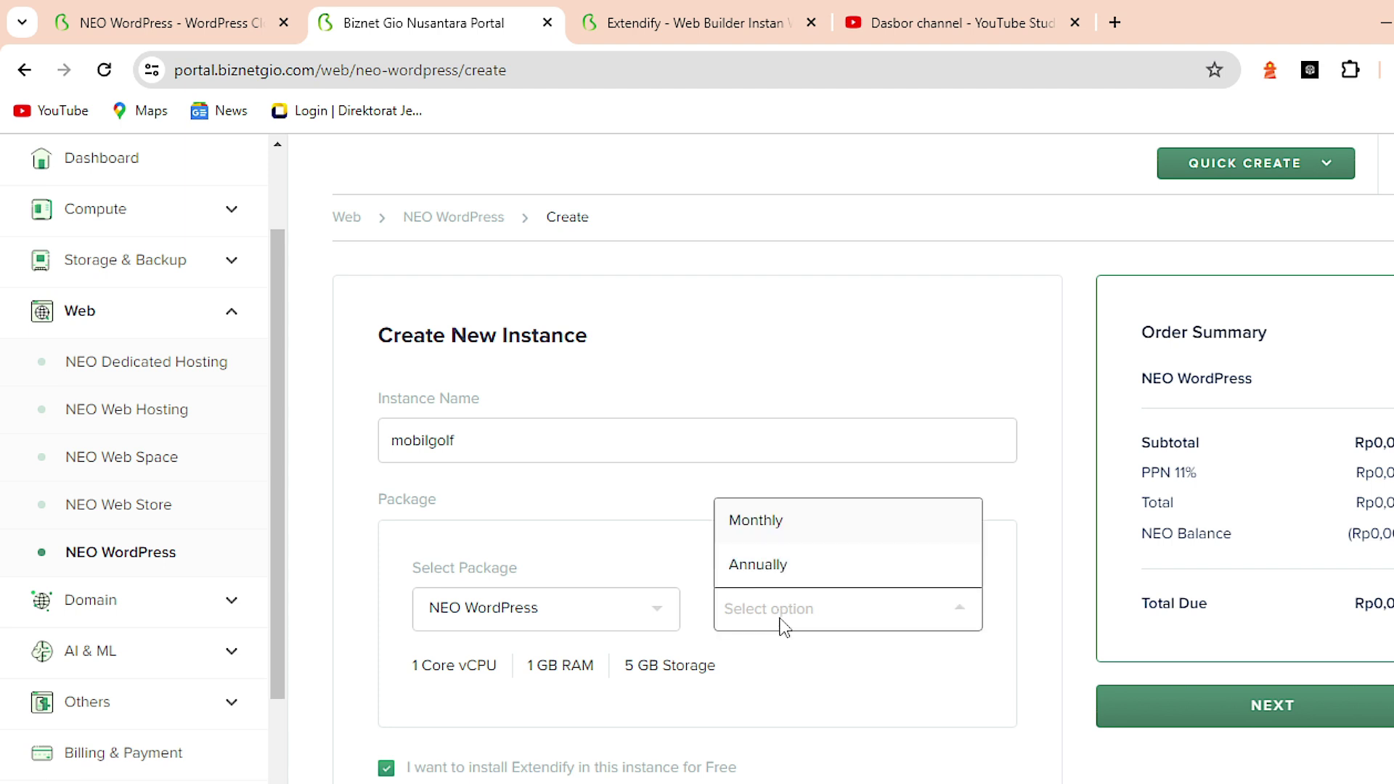
left_click(763, 527)
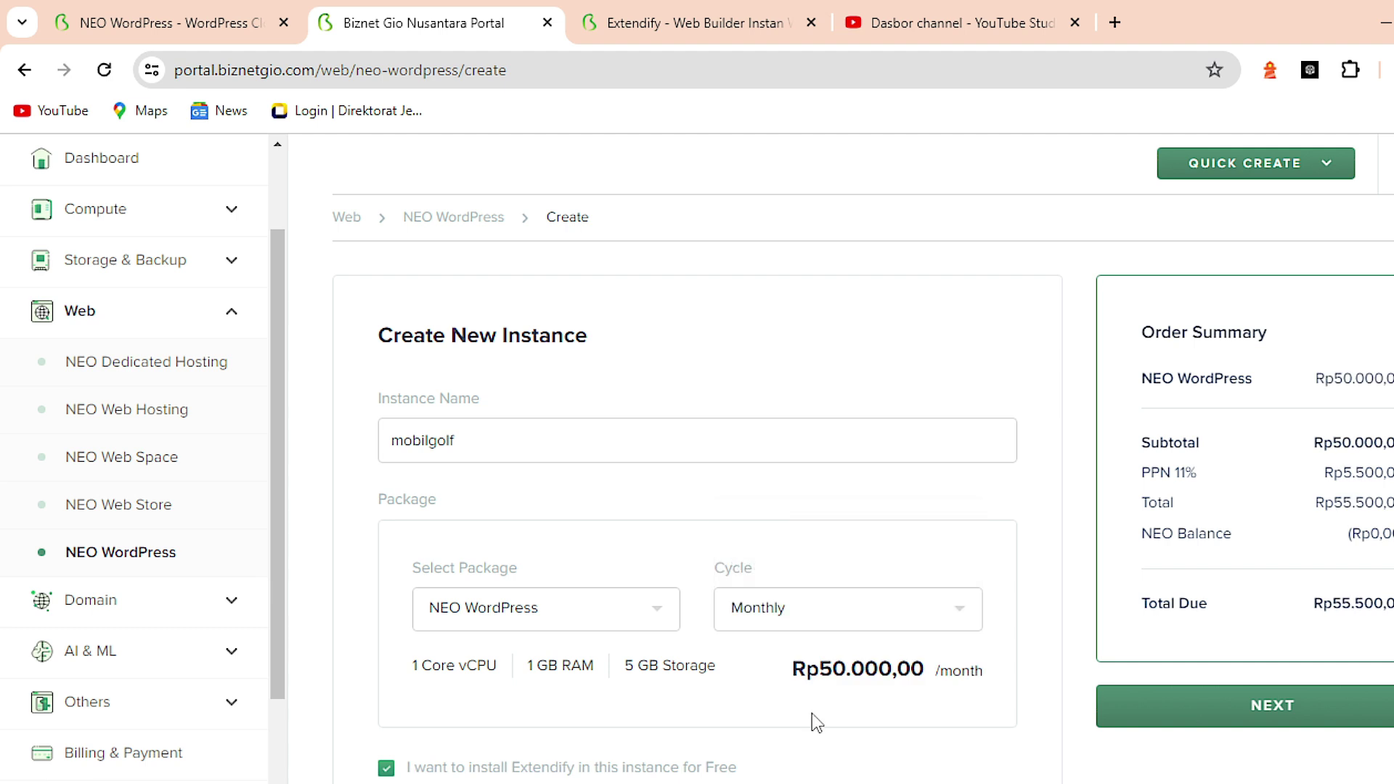
scroll(812, 713, "down", 1)
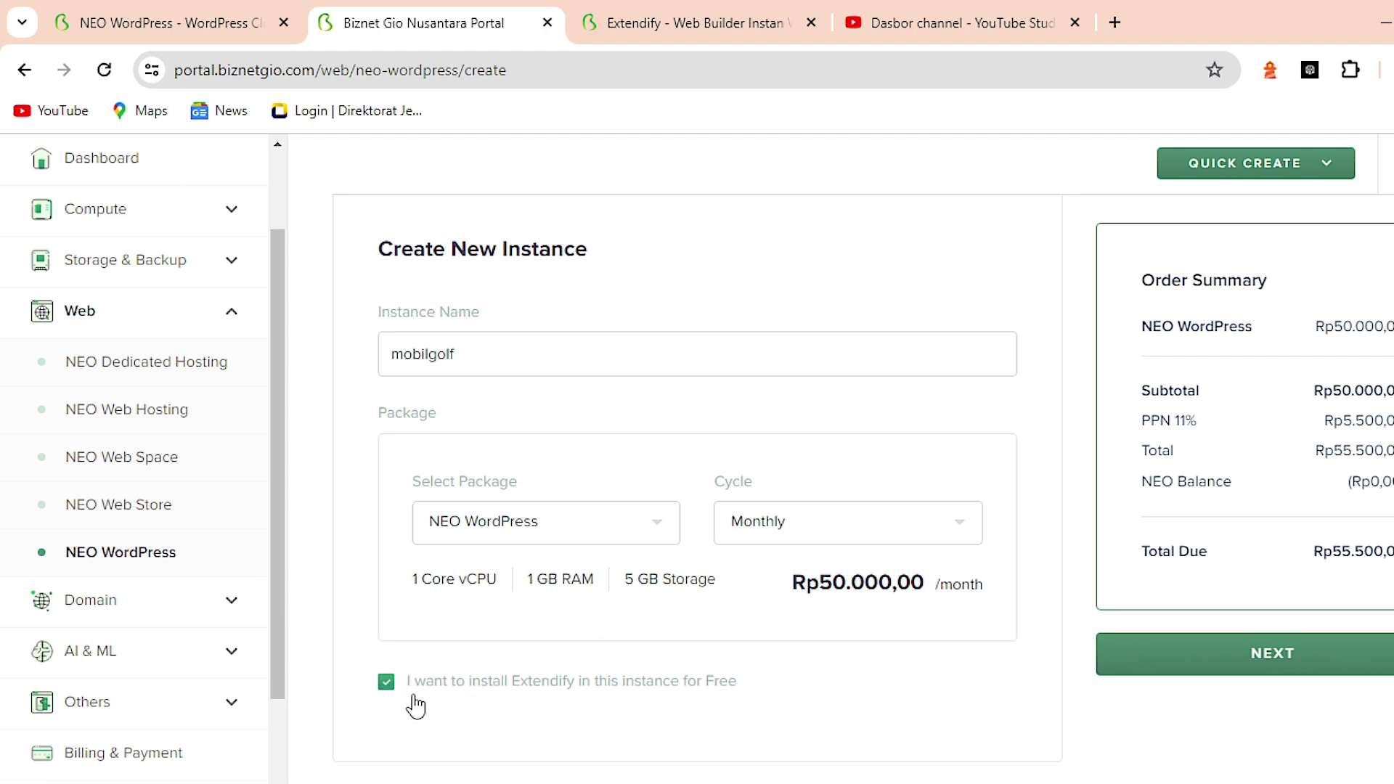
left_click(384, 682)
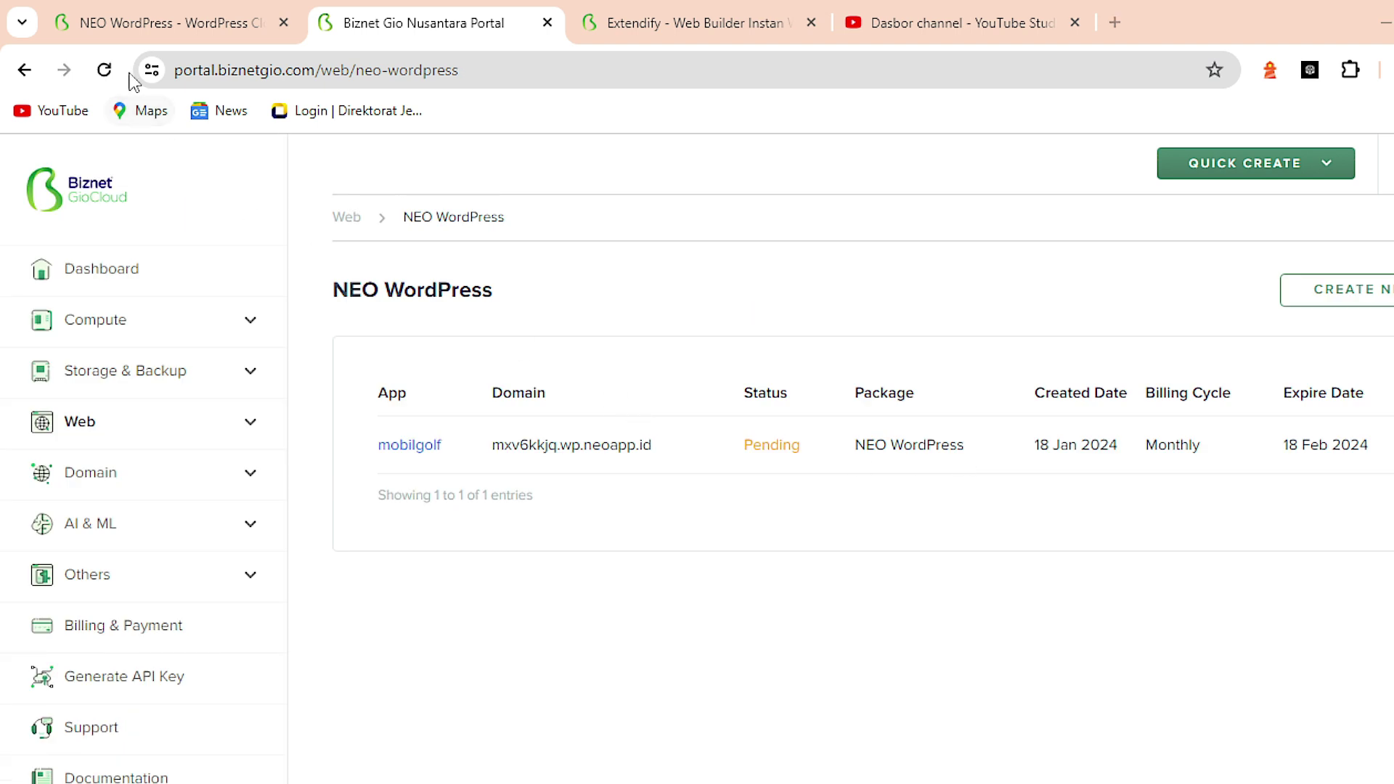
Refresh the NEO WordPress instance list and open the mobilgolf overview to its app information
left_click(104, 70)
left_click(398, 447)
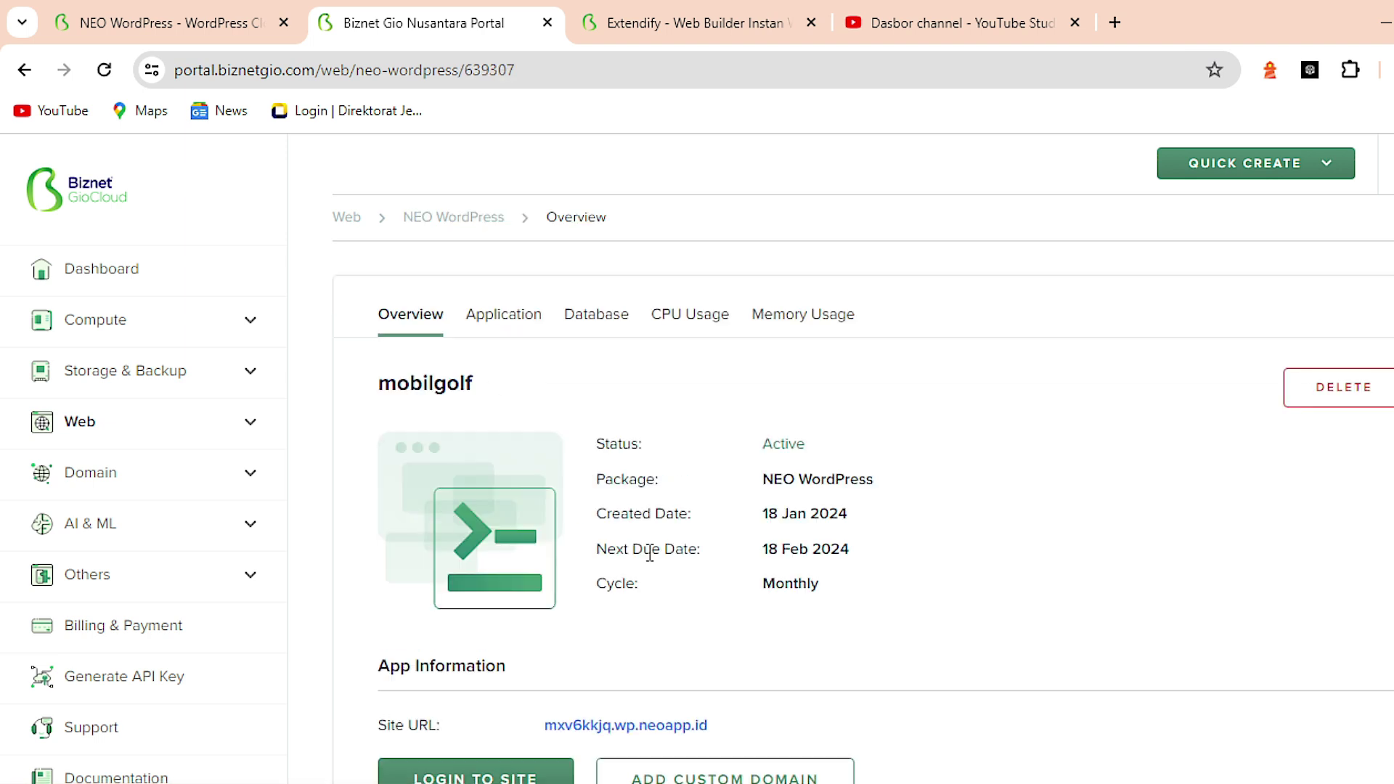
scroll(747, 501, "down", 3)
scroll(696, 602, "down", 1)
scroll(696, 601, "down", 3)
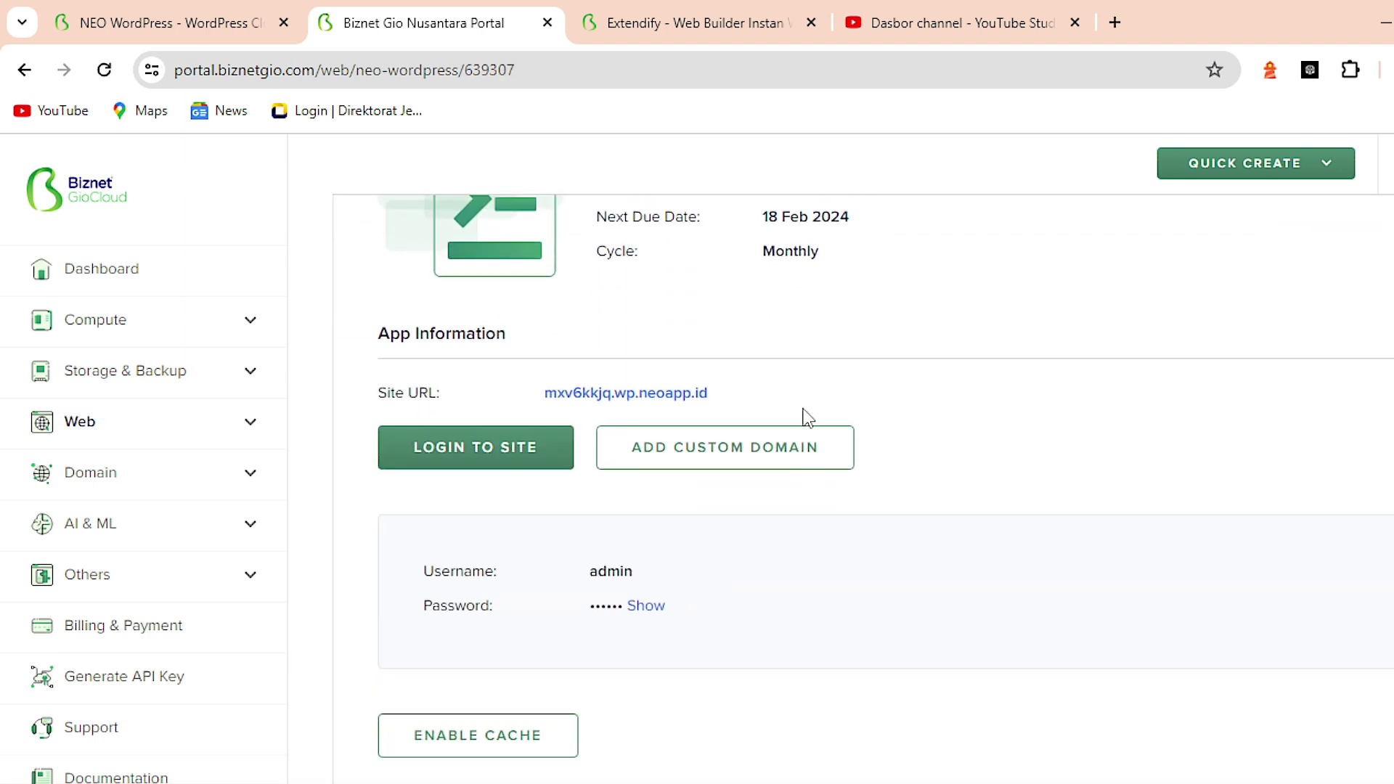
scroll(657, 512, "up", 2)
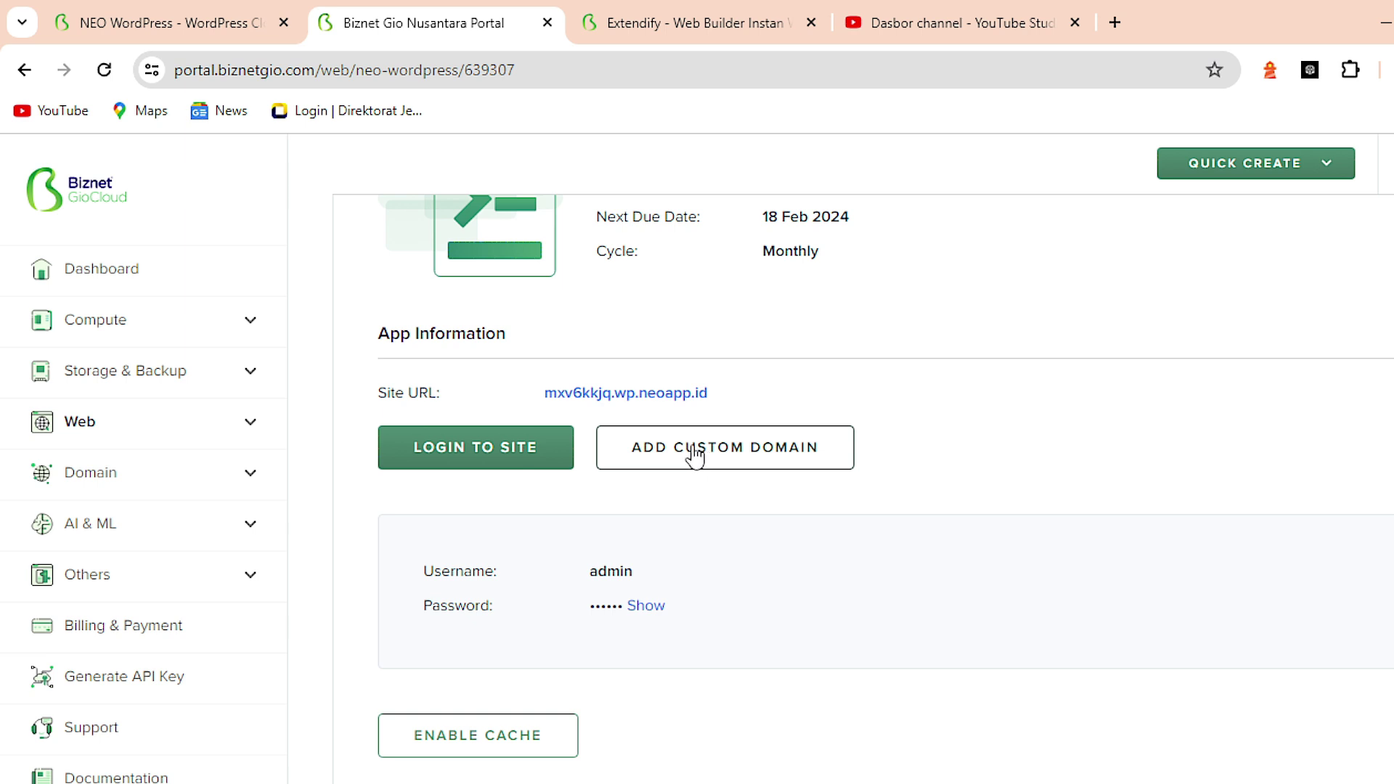
Open the site's WordPress login page and fill in the username admin copied from the portal's app information
left_click(475, 454)
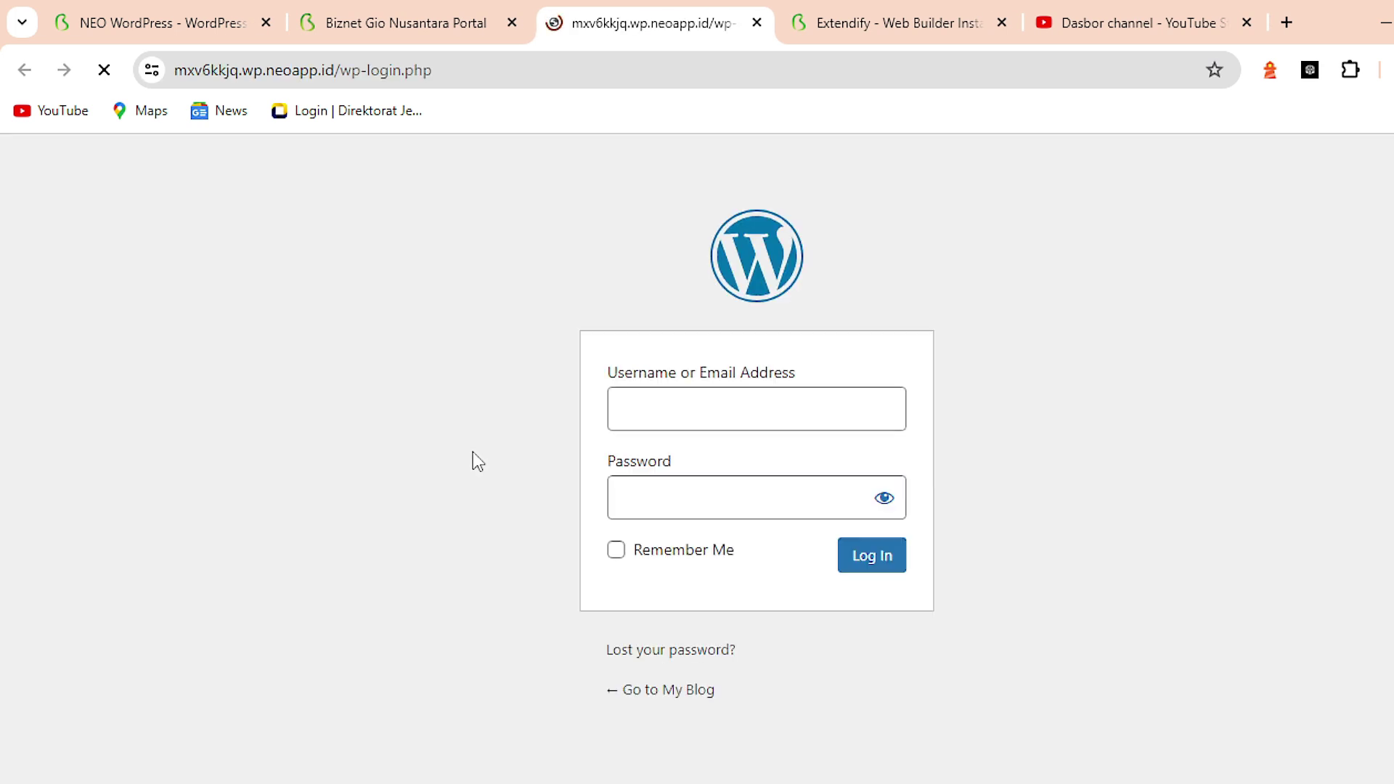
left_click(429, 23)
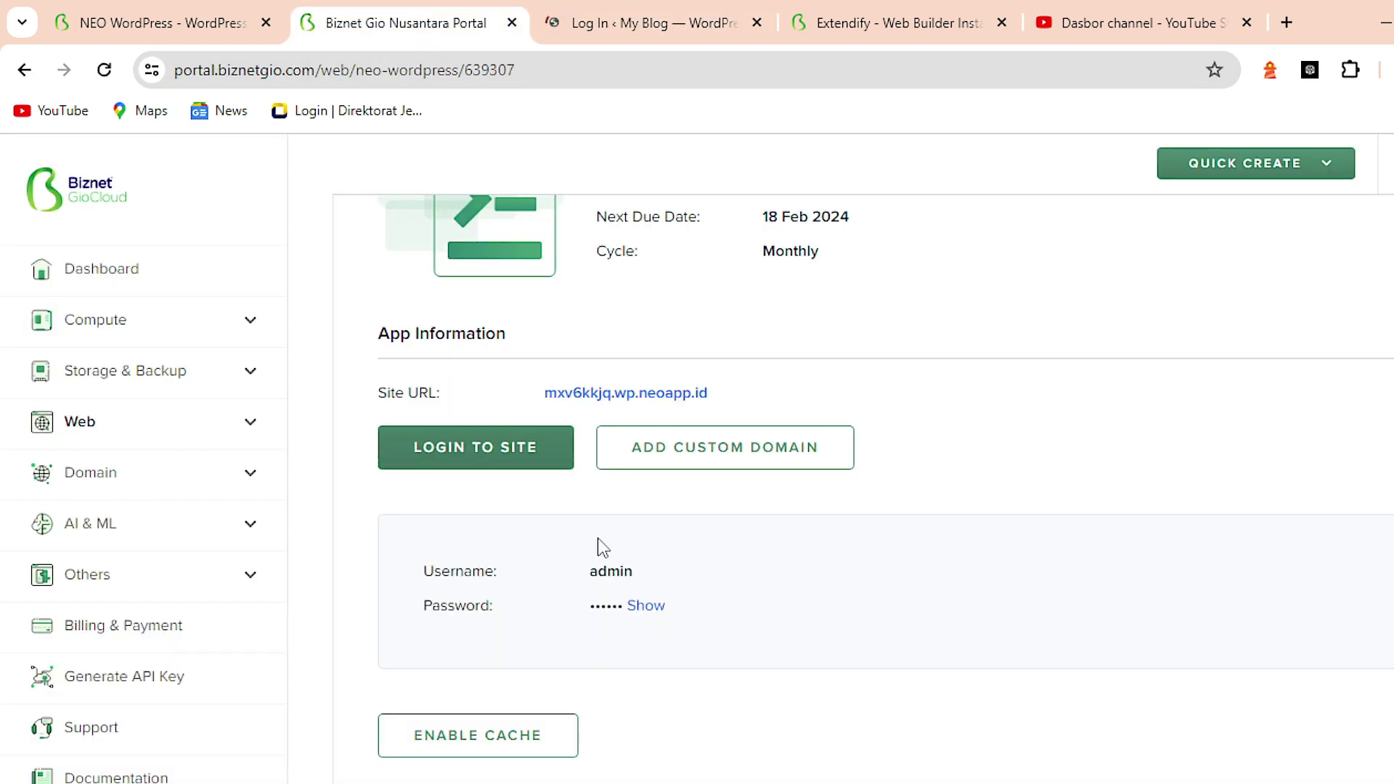
left_click_drag(633, 573, 585, 580)
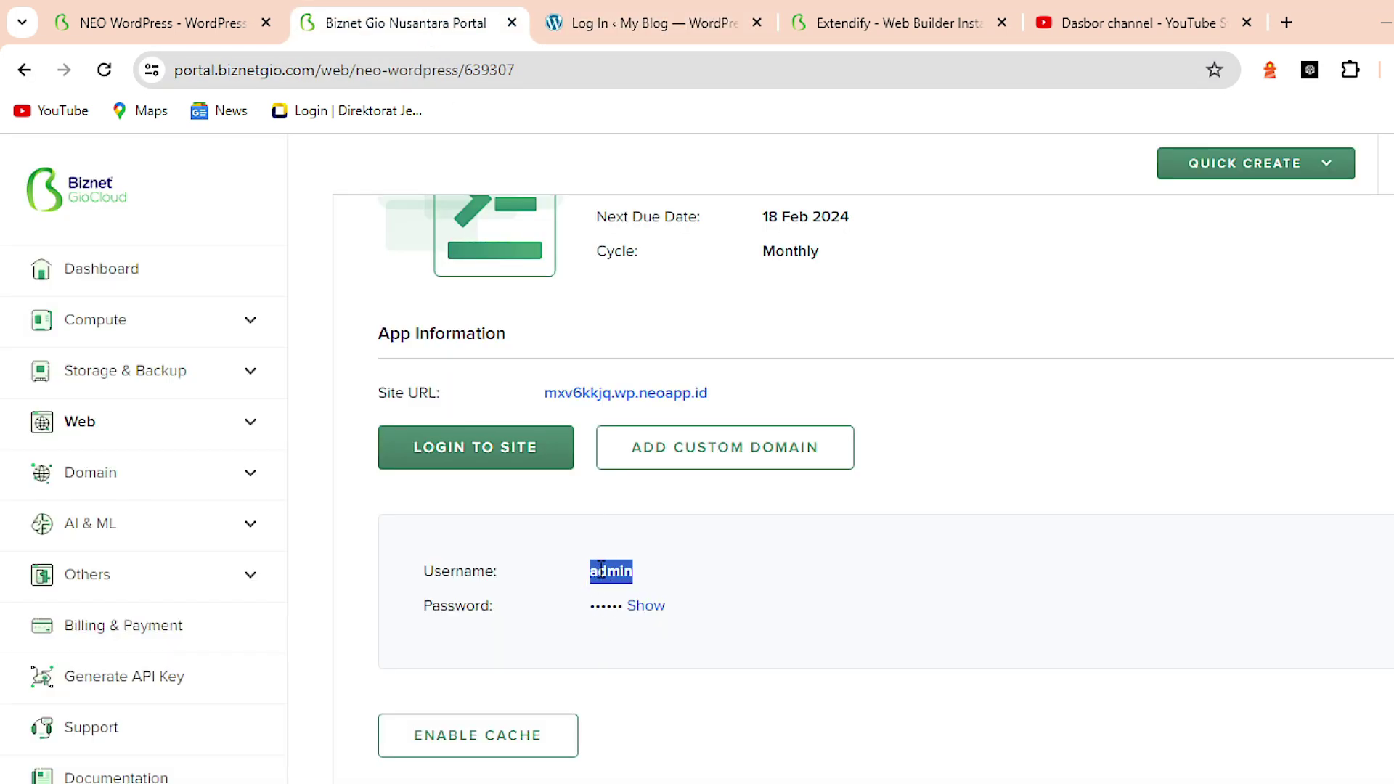
right_click(600, 569)
left_click(641, 344)
left_click(663, 23)
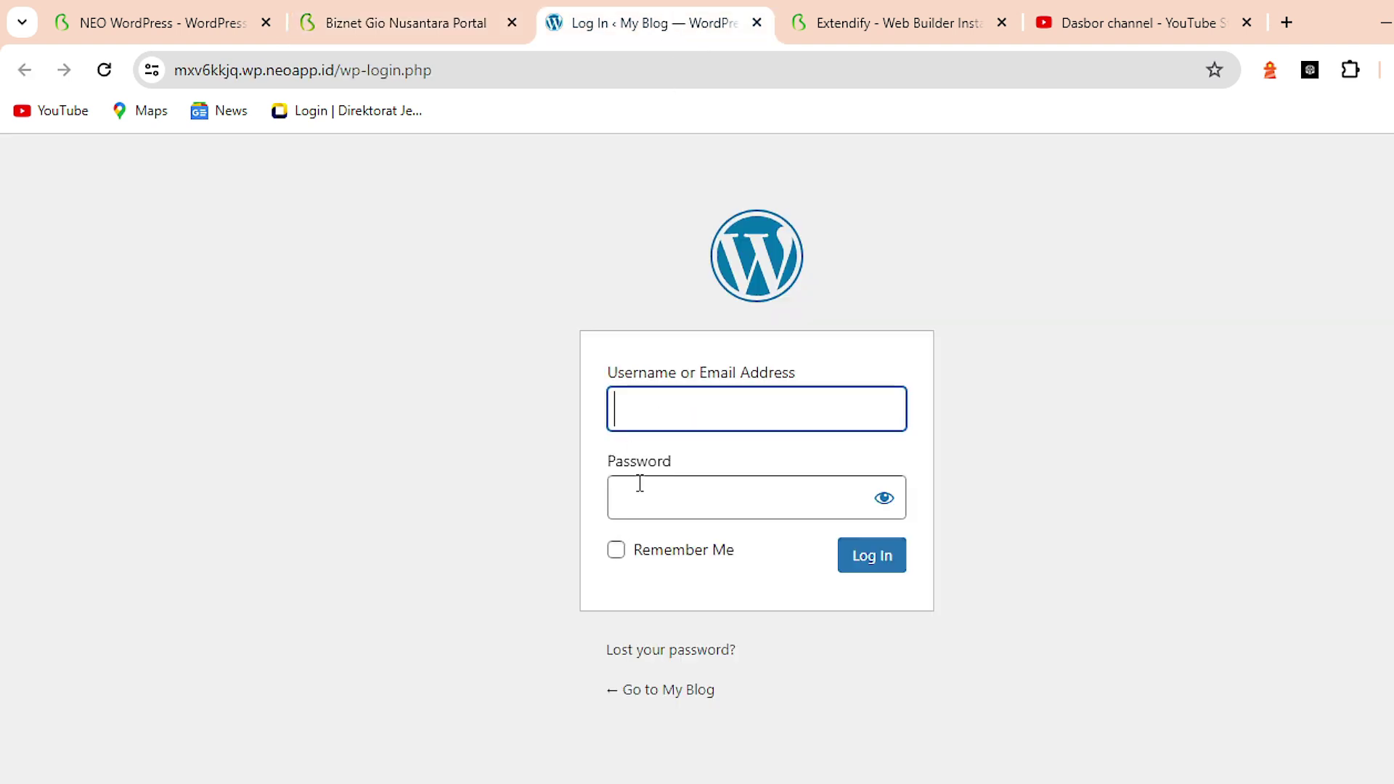
right_click(654, 394)
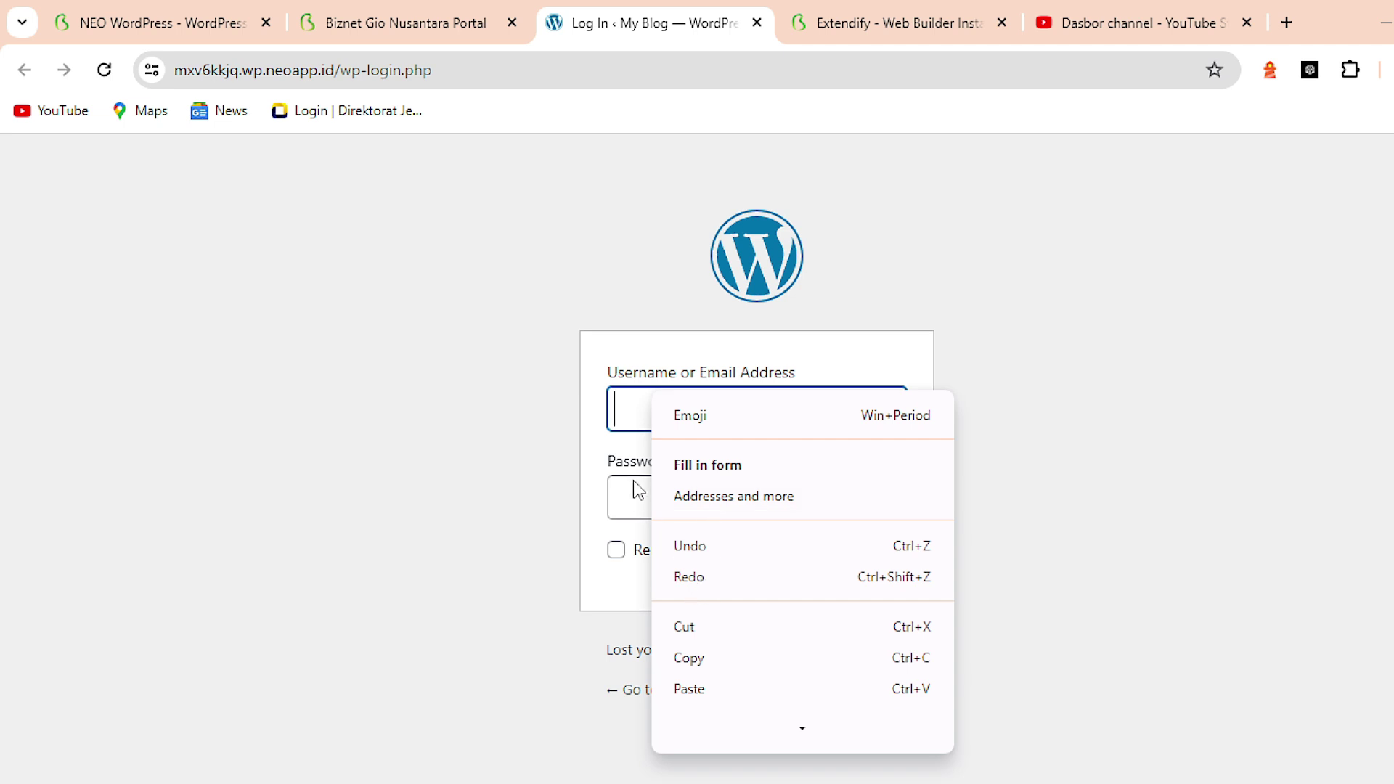
left_click(633, 410)
key("ctrl+v")
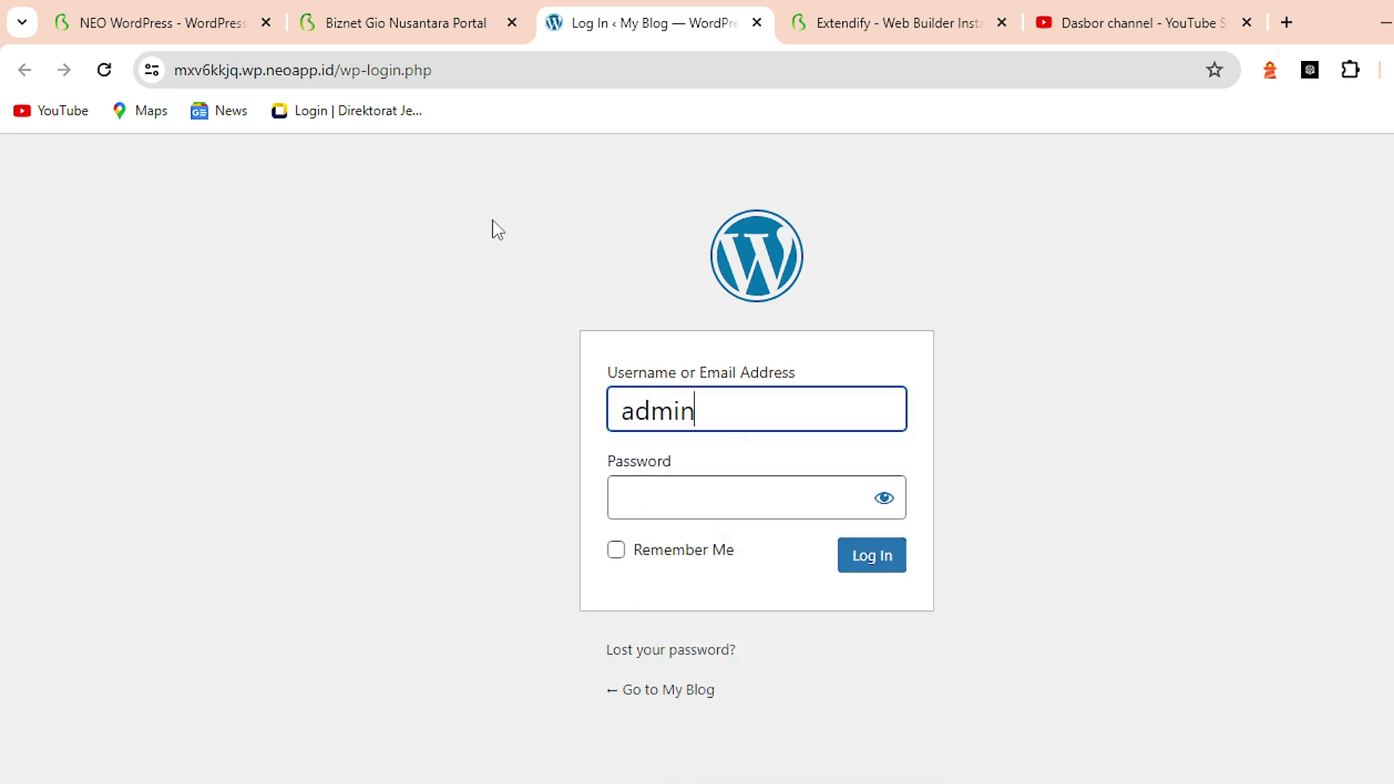
Reveal the default WordPress password in the Biznet Gio portal, copy it and confirm the dialog
left_click(404, 34)
left_click(646, 607)
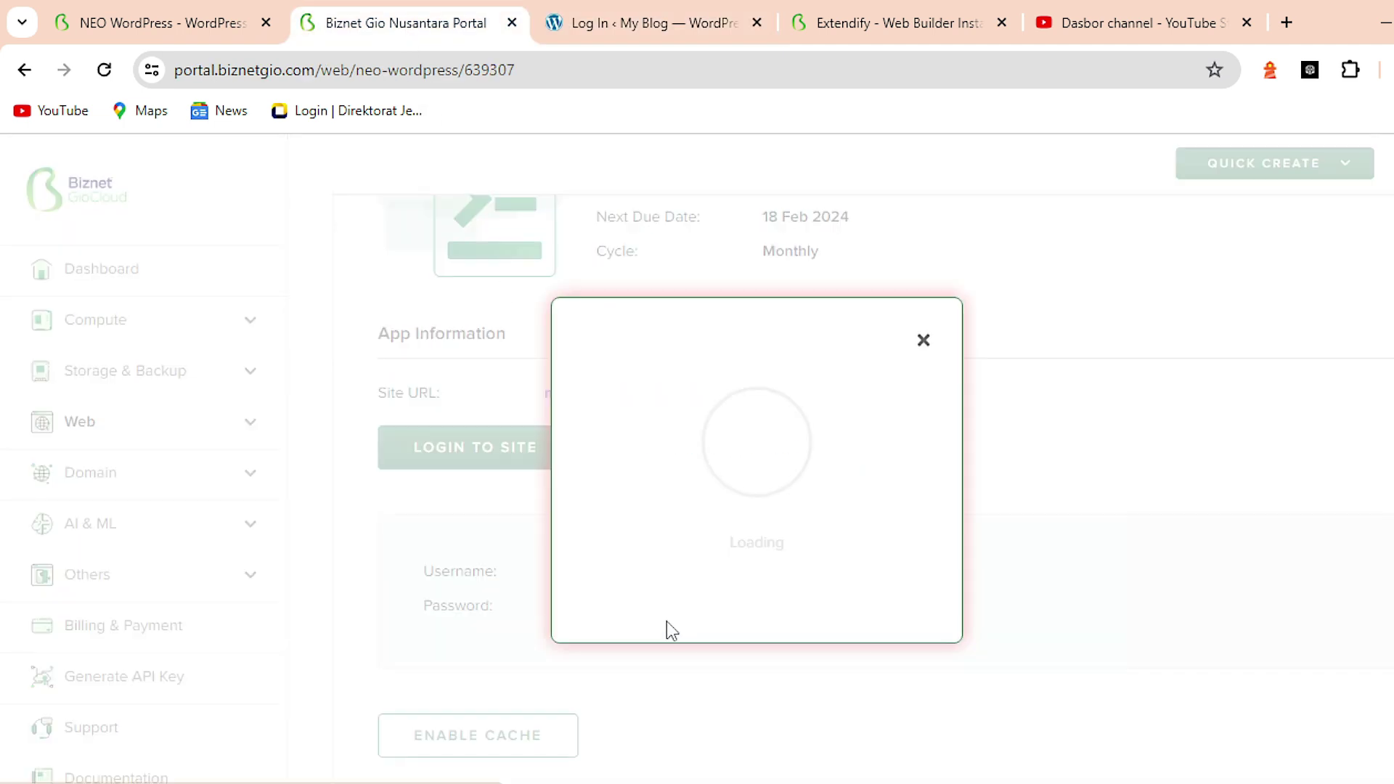
left_click_drag(807, 502, 697, 508)
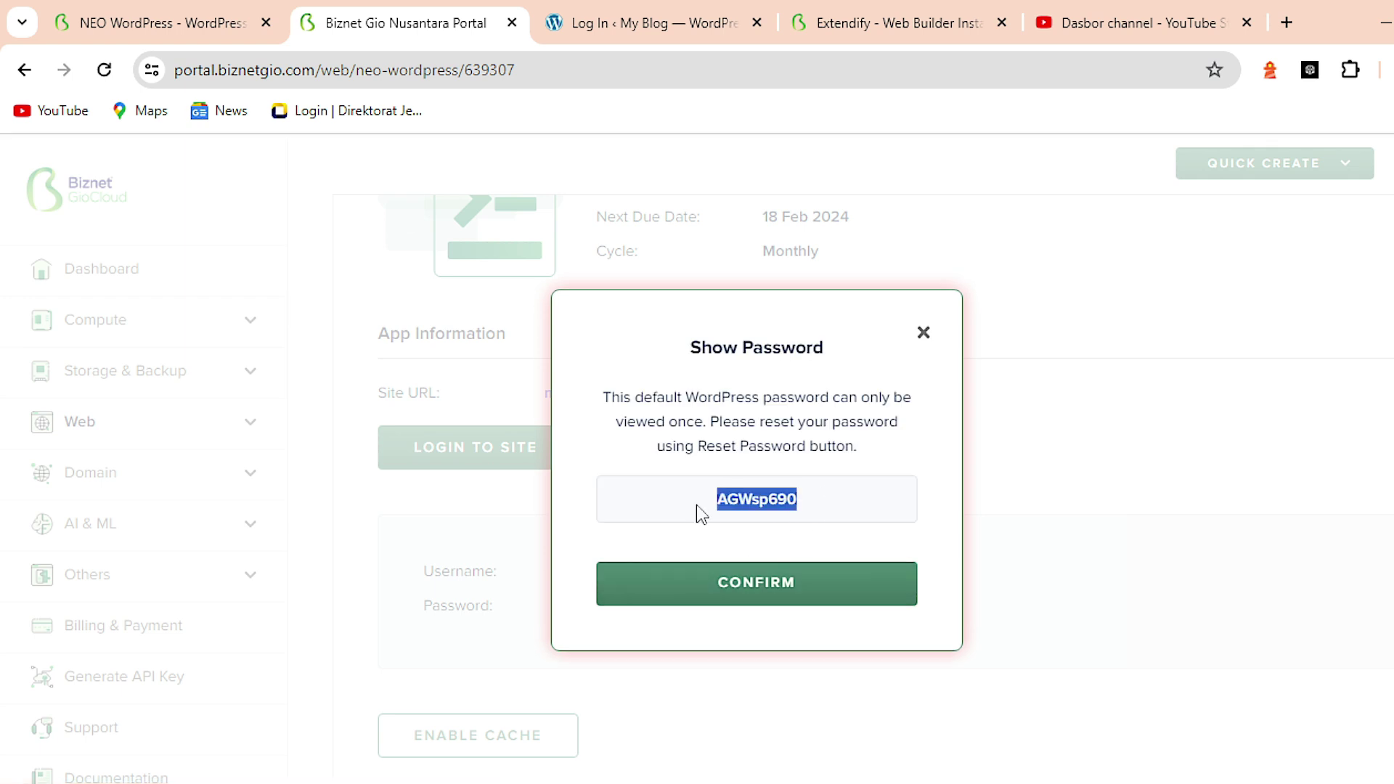
right_click(740, 506)
left_click(783, 538)
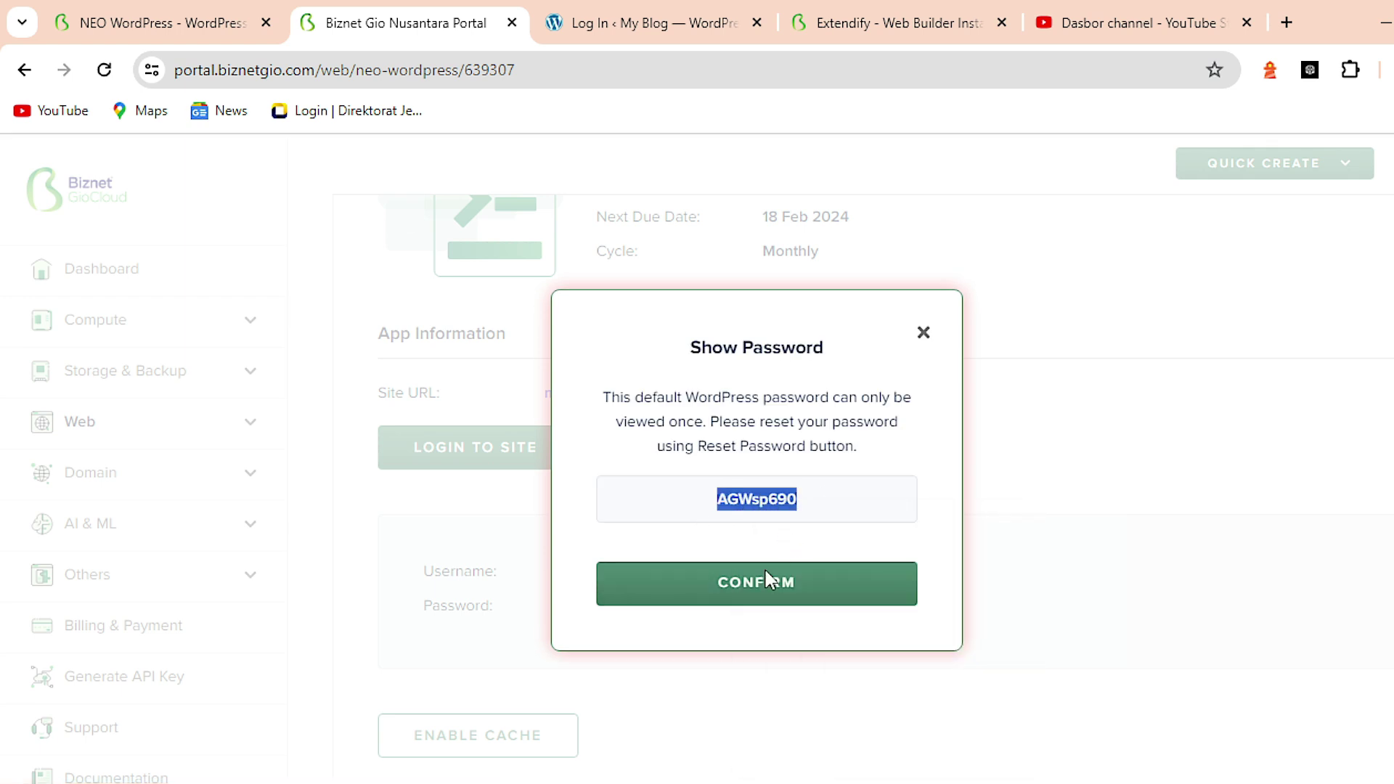
left_click(749, 607)
Log in to the WordPress site with the copied account password and save the login in the browser
left_click(614, 29)
left_click(666, 489)
right_click(666, 489)
left_click(703, 323)
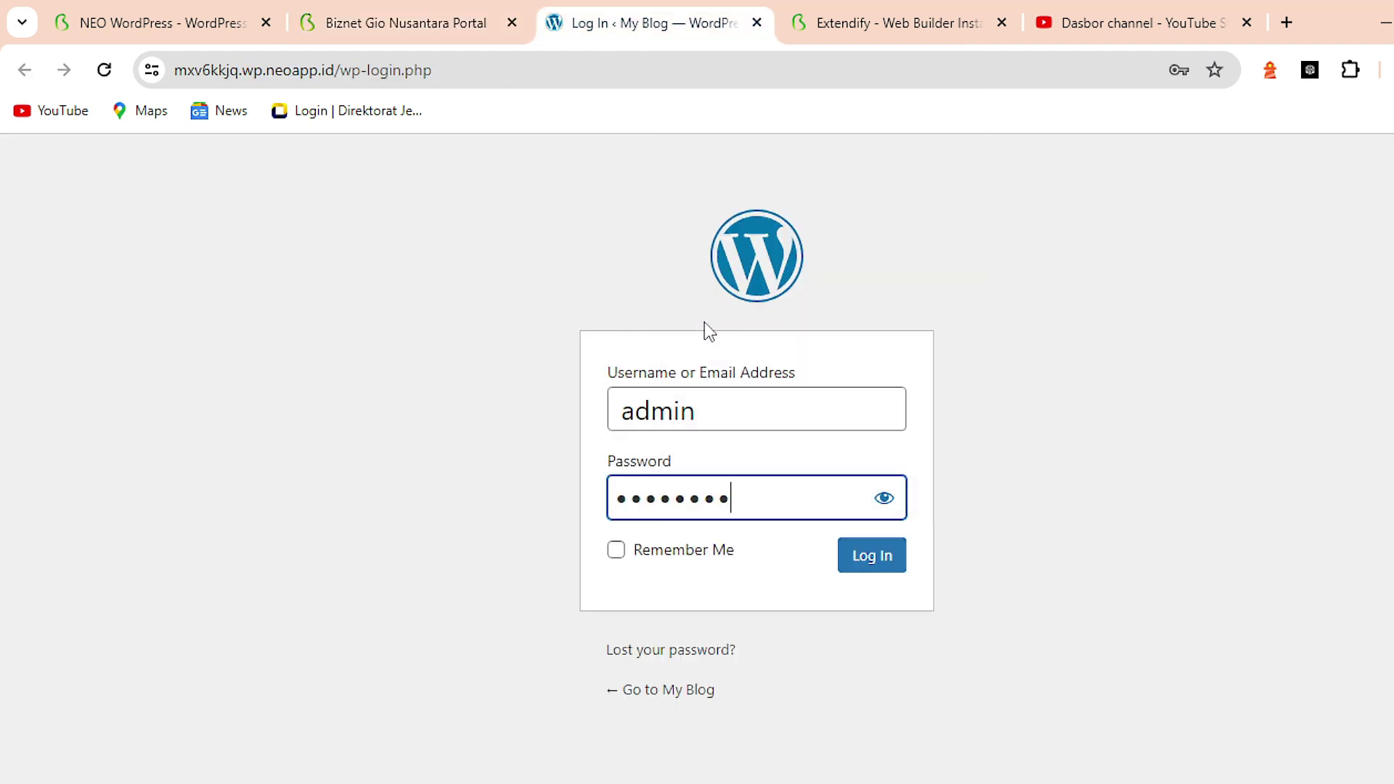
left_click(879, 558)
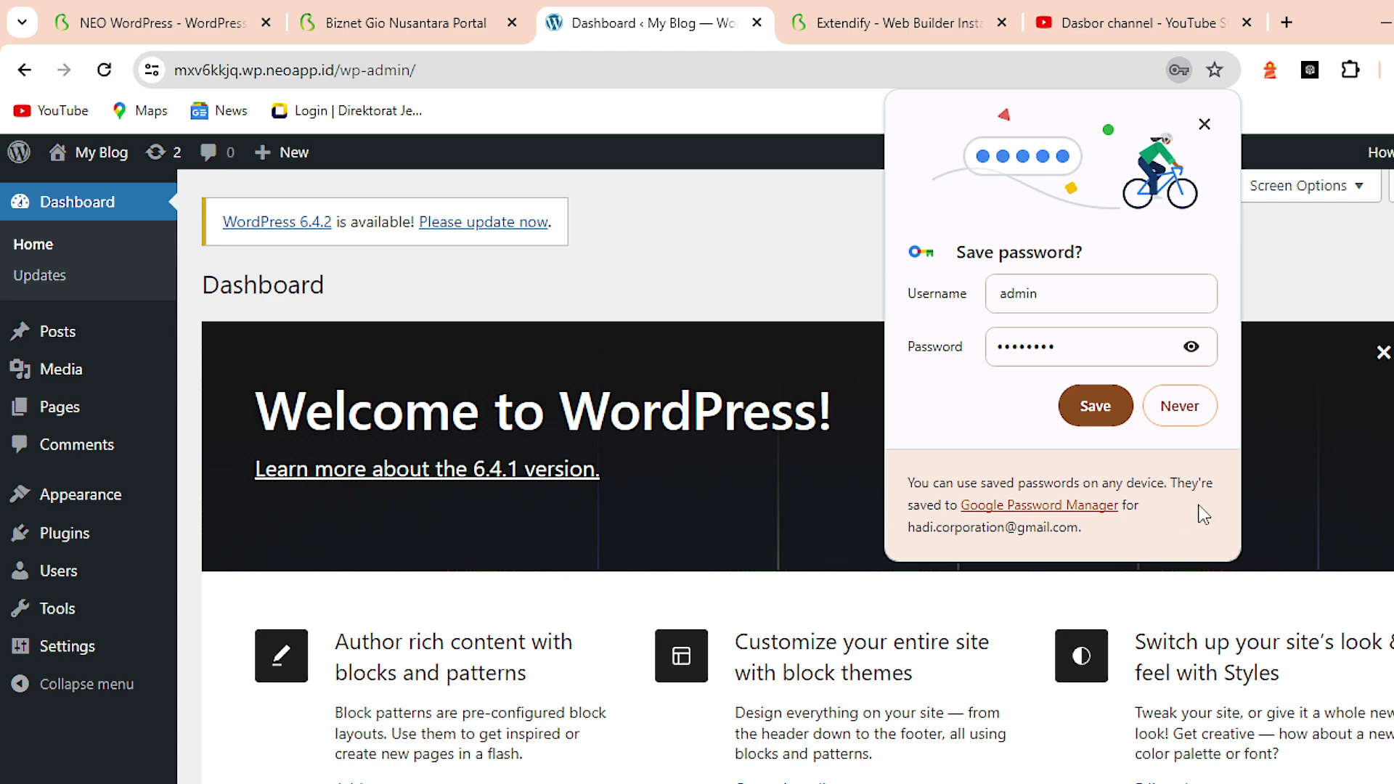
left_click(1103, 419)
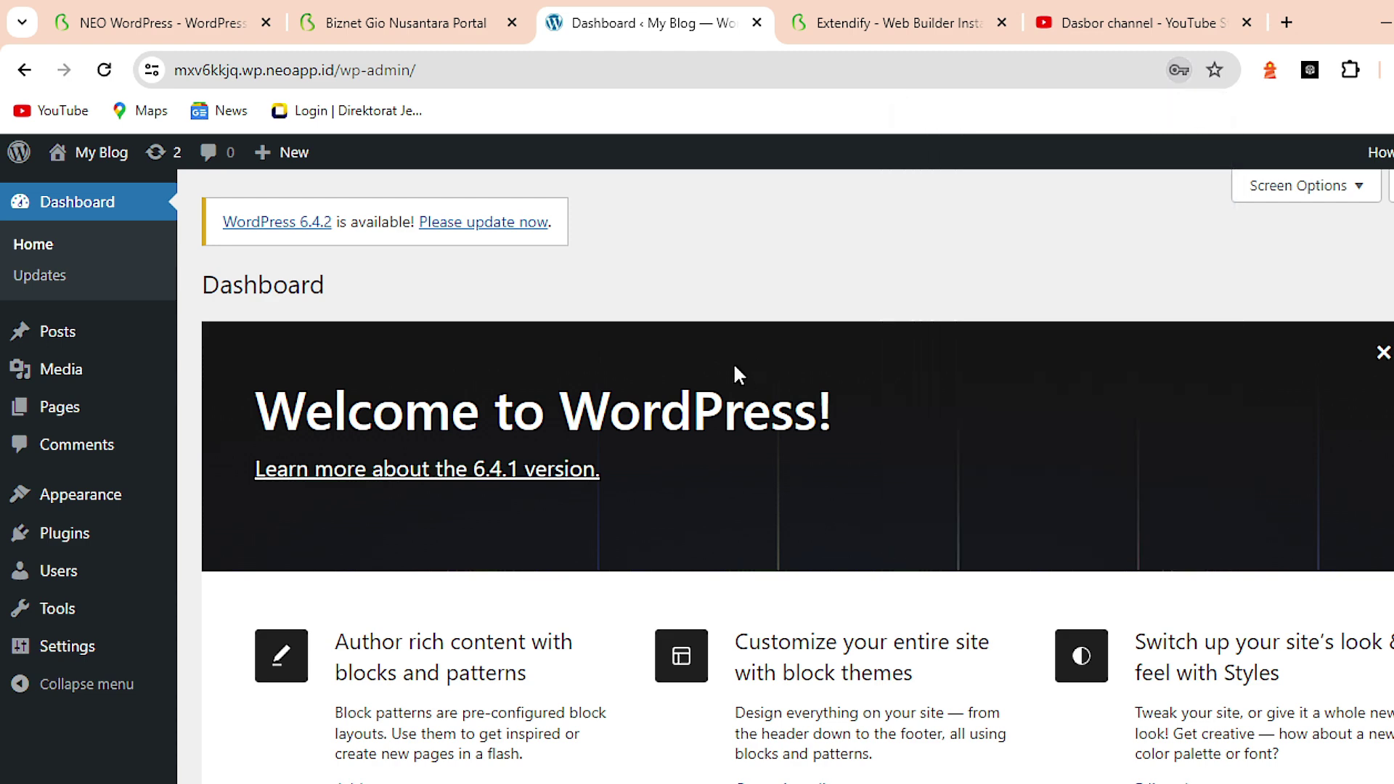
left_click(104, 70)
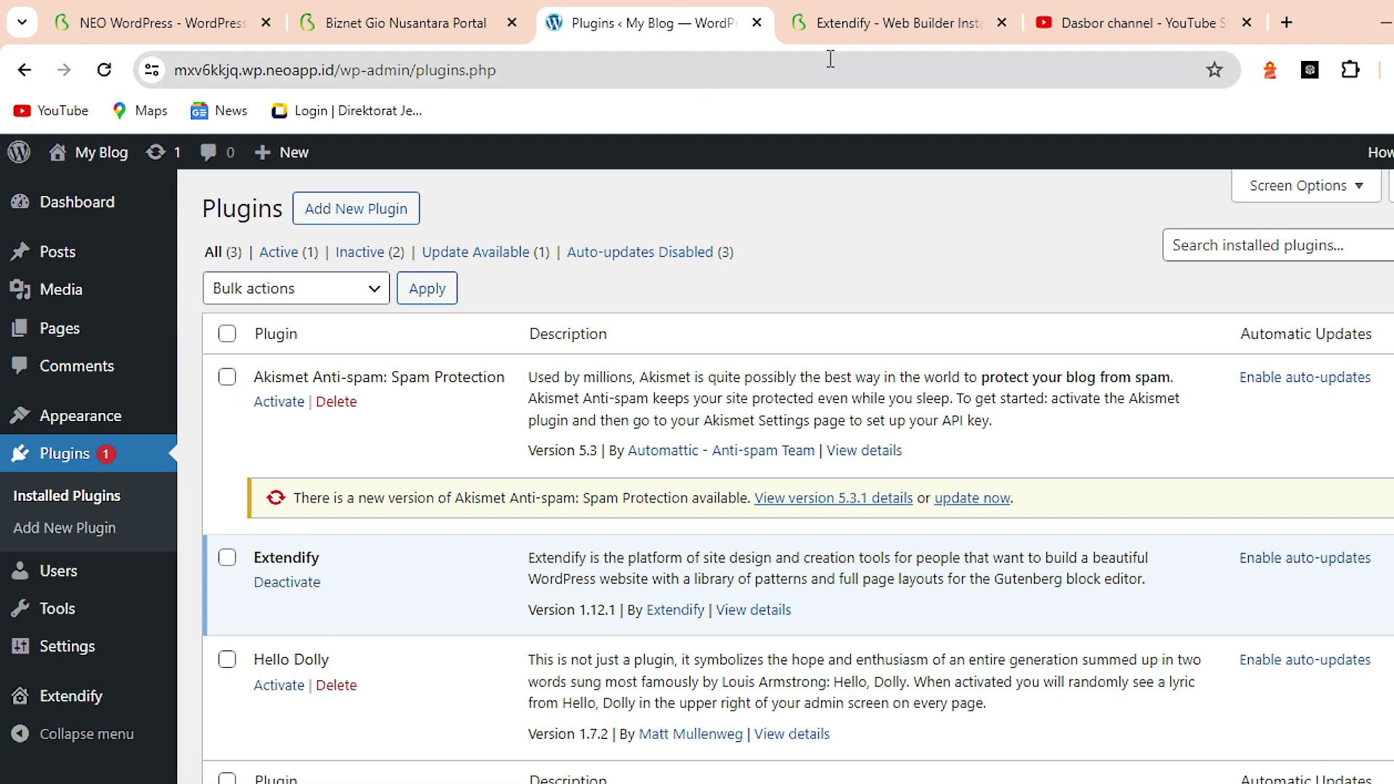
Read the Biznet Gio article's explanation of what Extendify is, and return to the WordPress plugins page
left_click(896, 22)
scroll(750, 425, "down", 5)
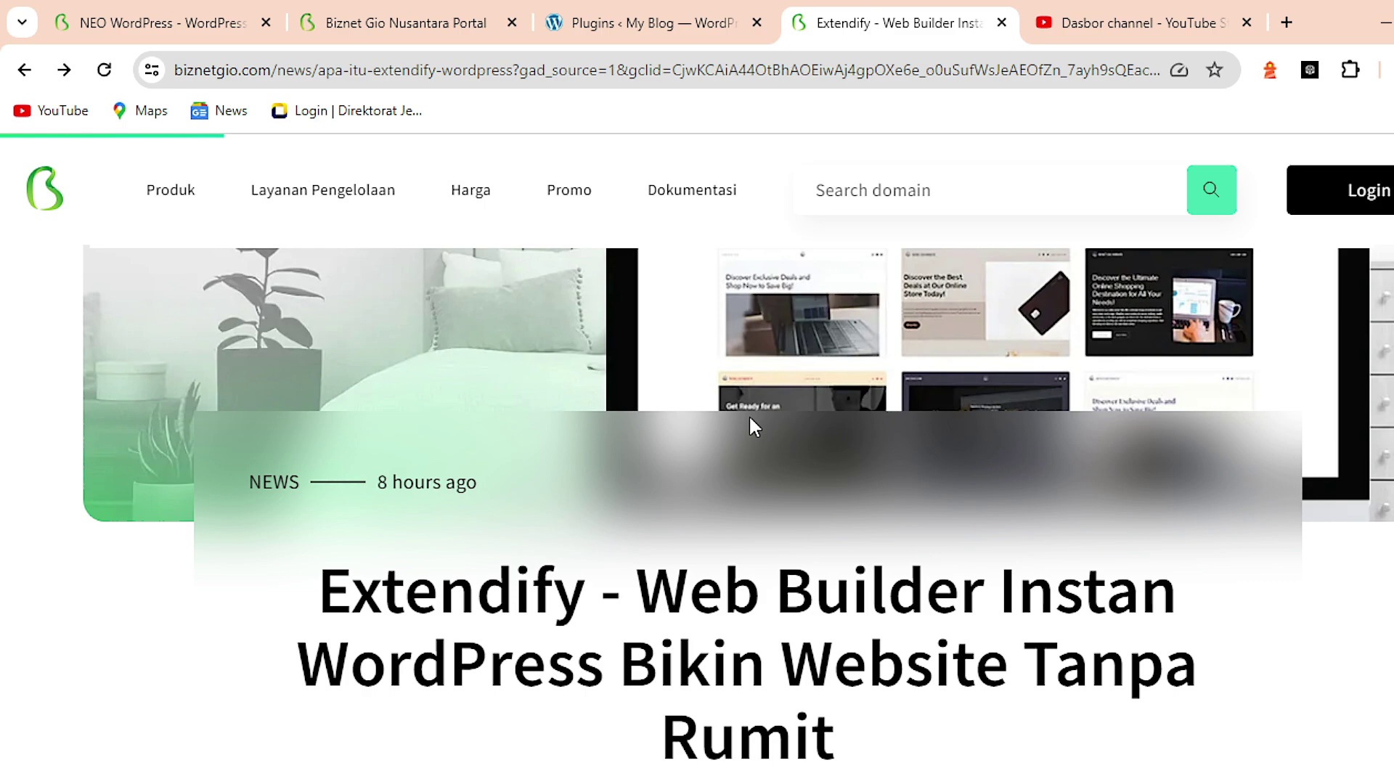
scroll(750, 418, "down", 7)
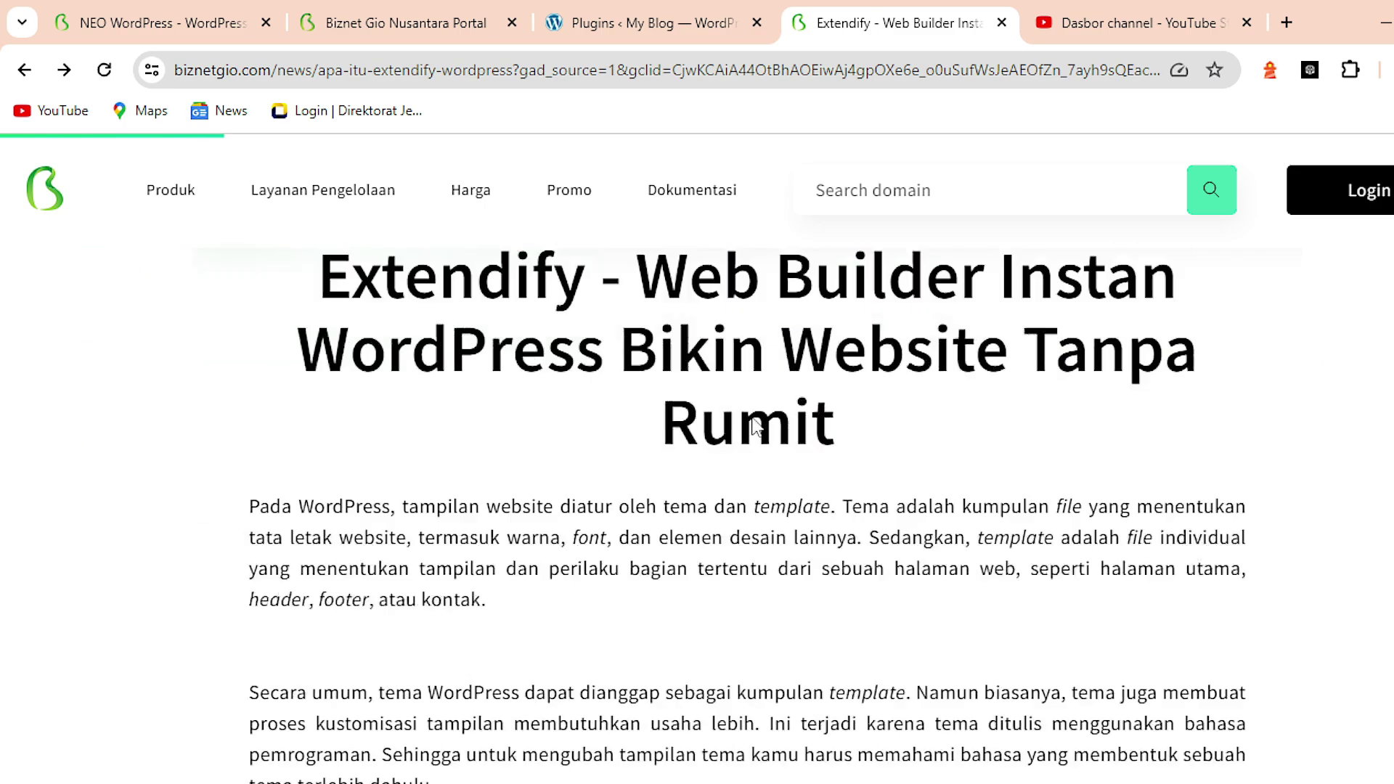
scroll(755, 418, "down", 7)
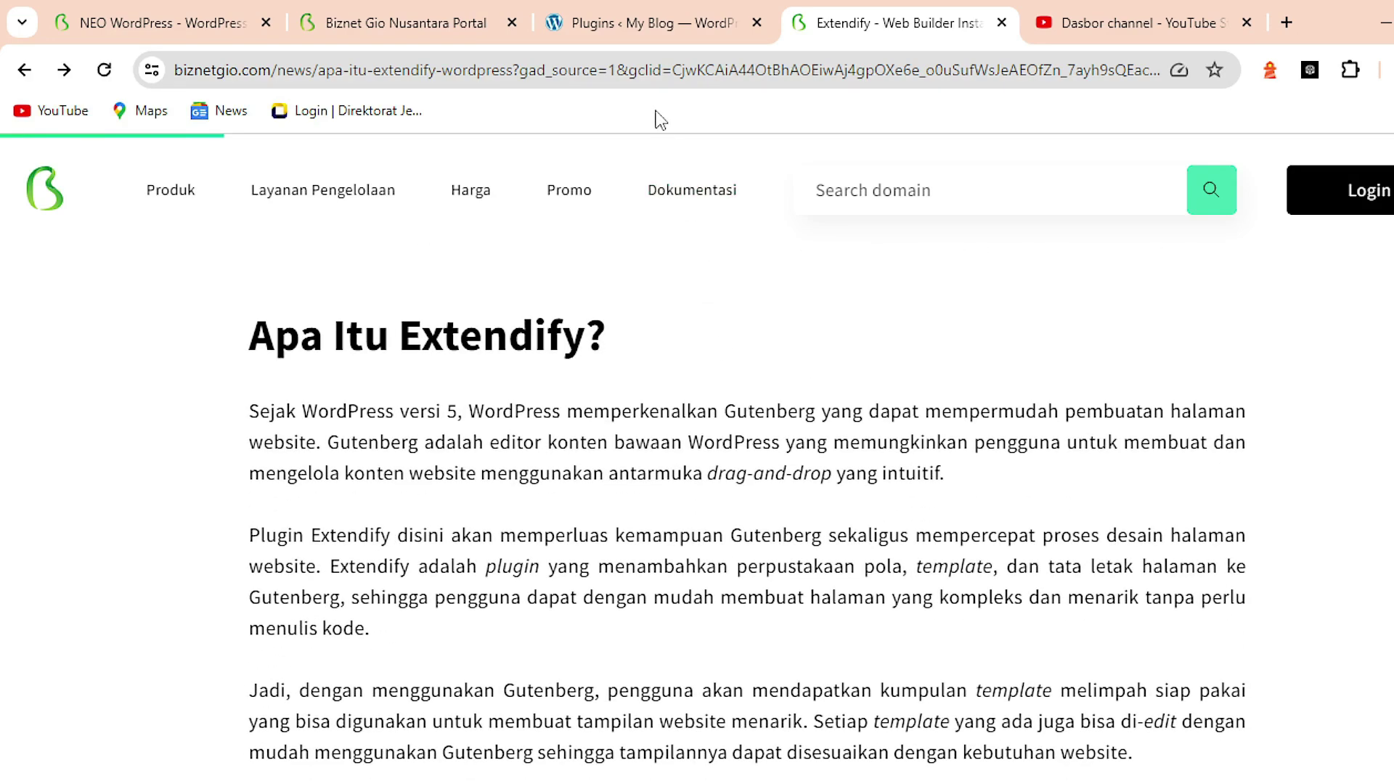
left_click(607, 24)
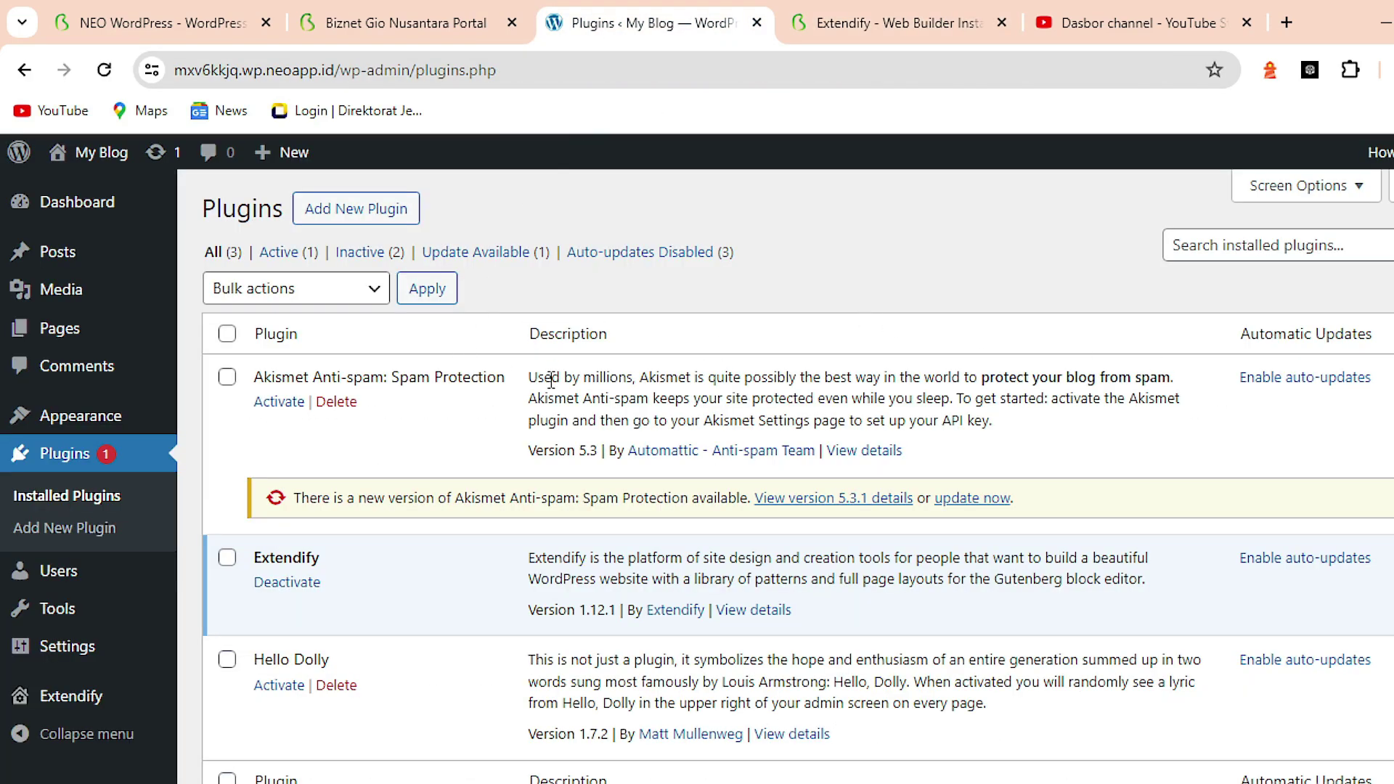
Search the Extendify Launch business types for "mobil golf" and choose Automotive as the site's topic
left_click(104, 70)
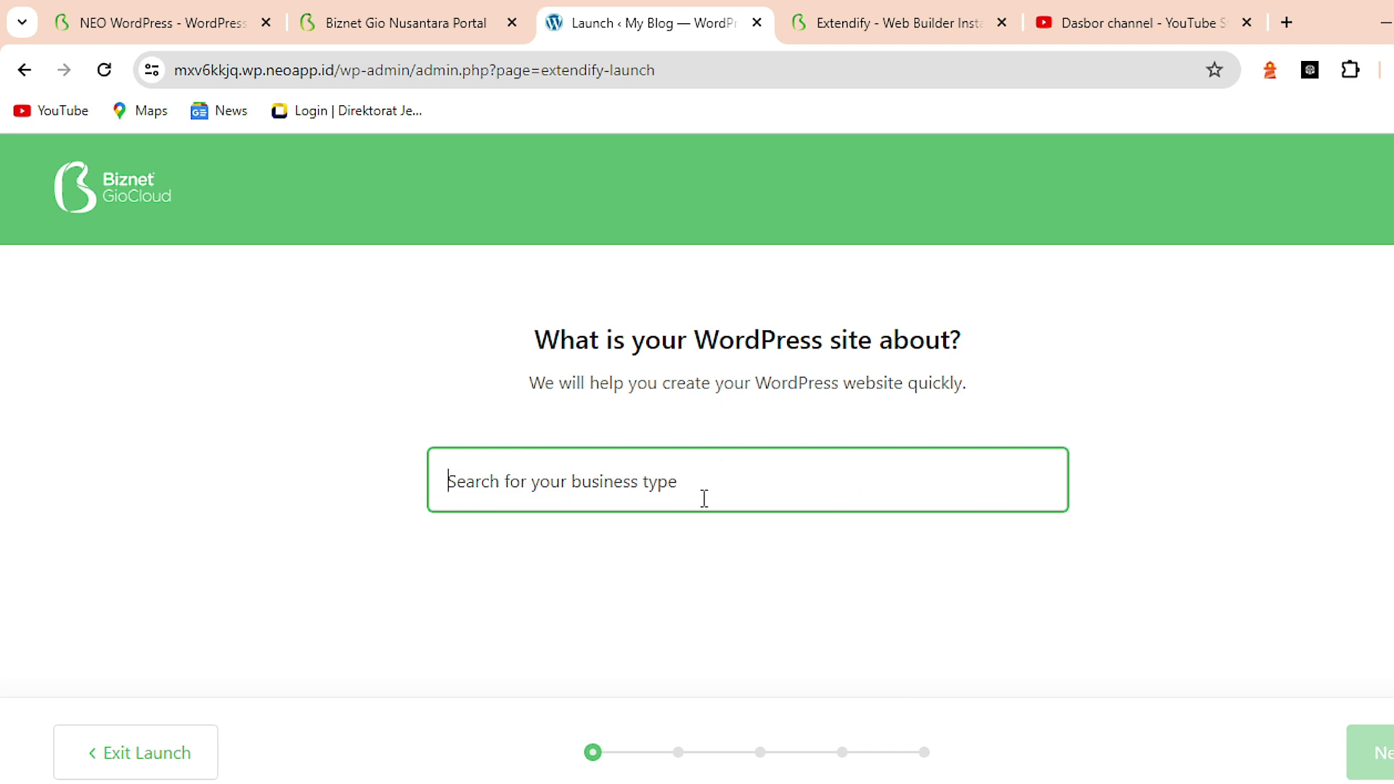
type("mobil golf")
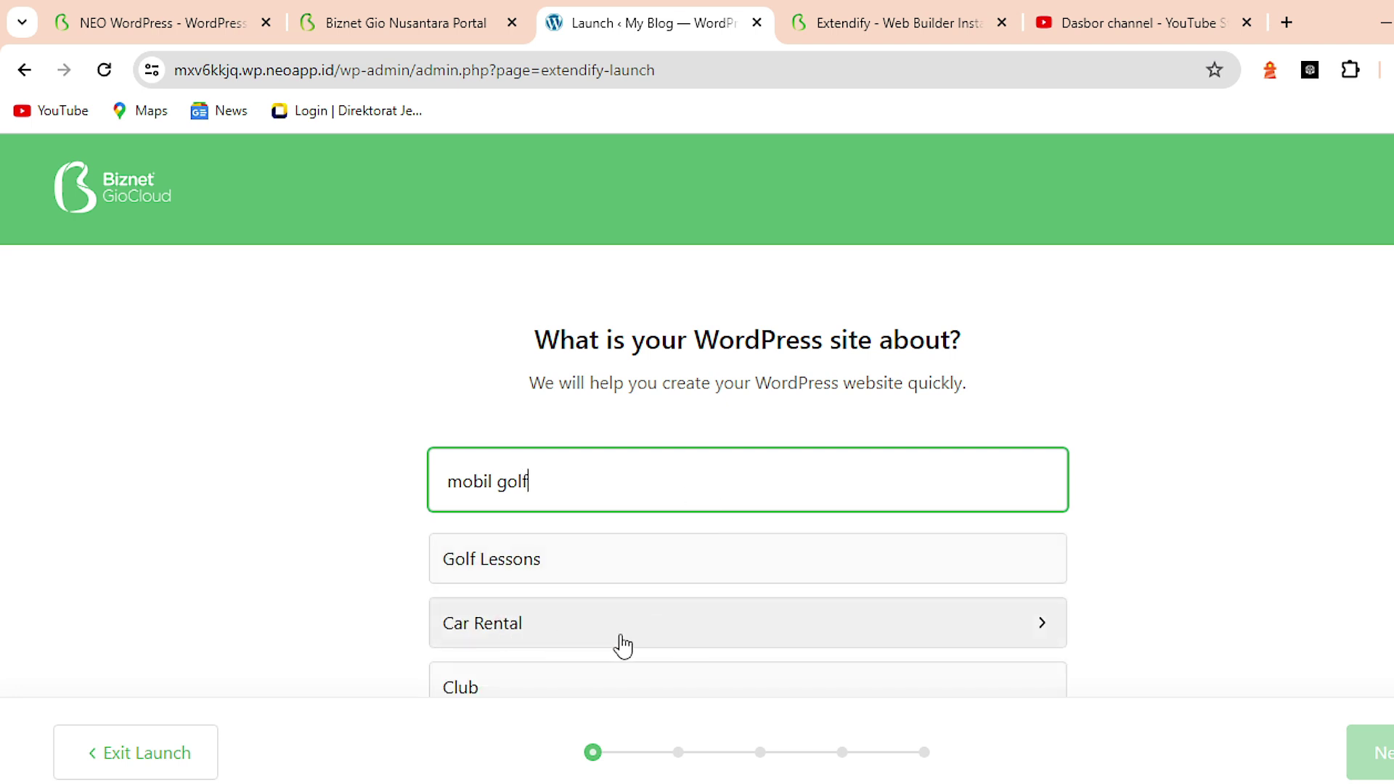
scroll(619, 644, "down", 3)
scroll(625, 644, "down", 3)
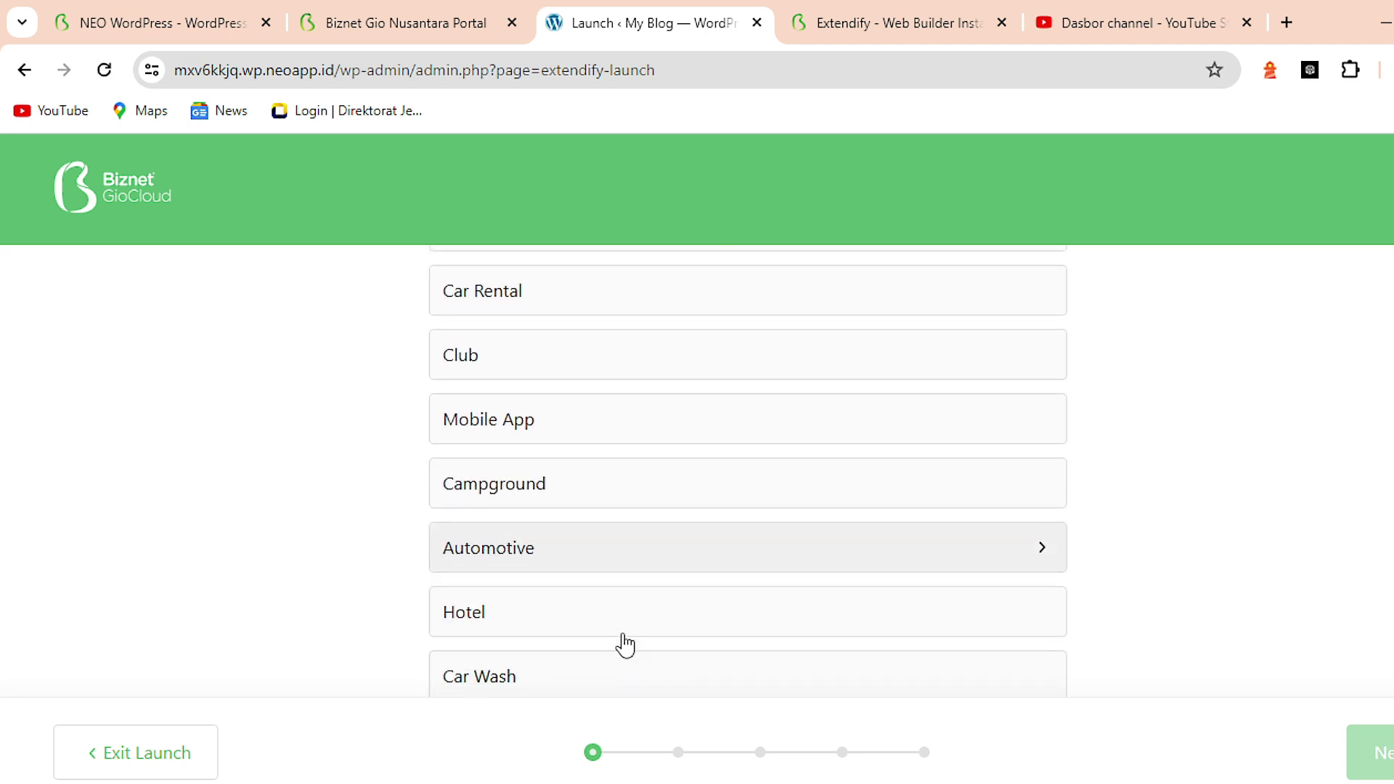
scroll(624, 644, "down", 1)
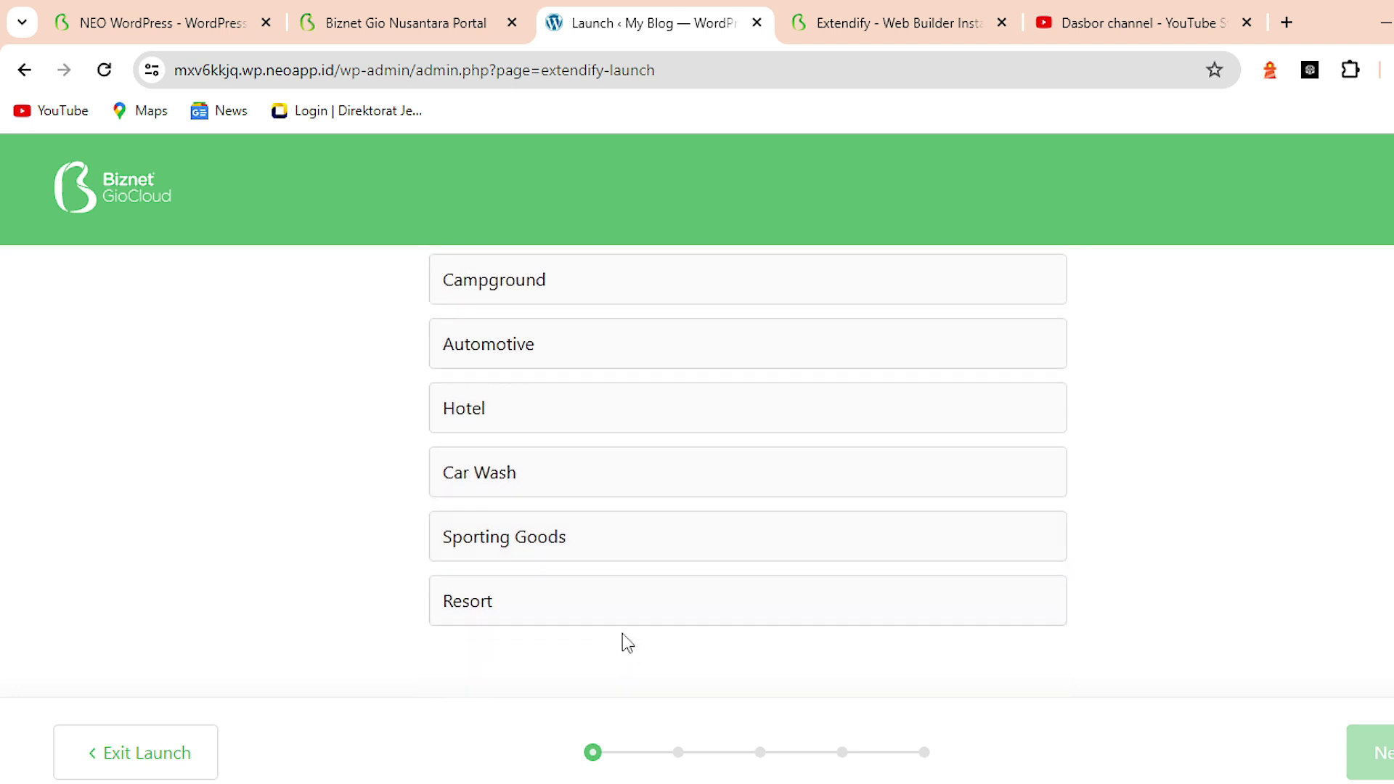
scroll(625, 643, "up", 3)
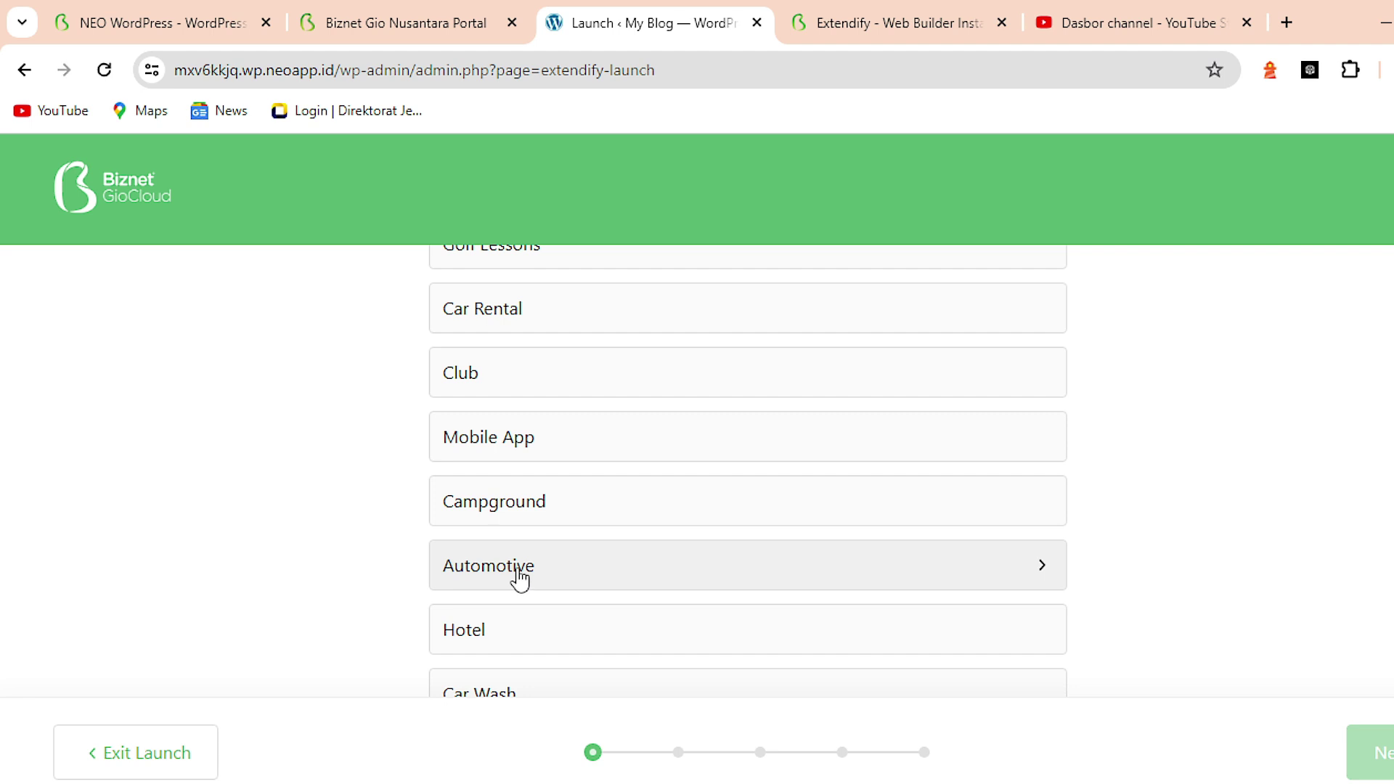
left_click(518, 573)
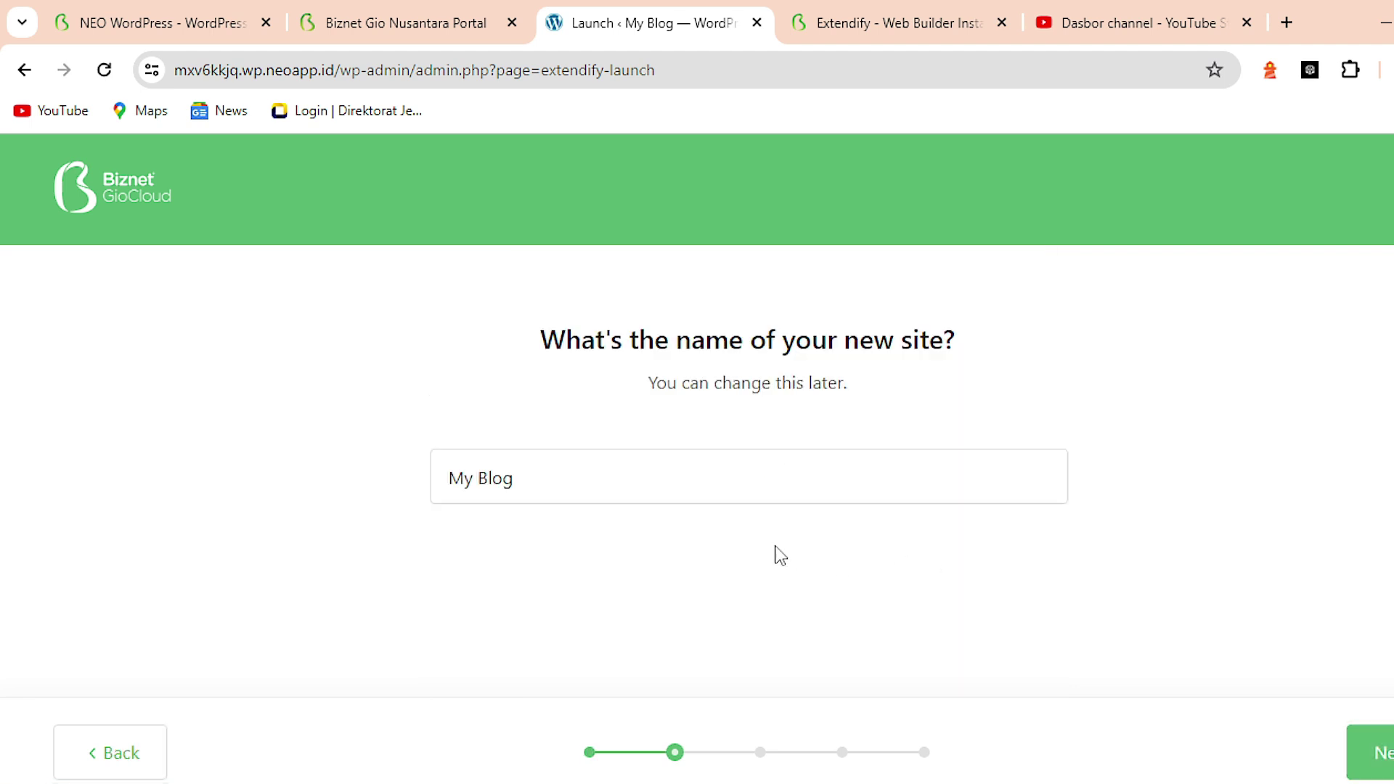
Name the new site MOBIL GOLF and continue to the website goals
left_click_drag(618, 481, 410, 496)
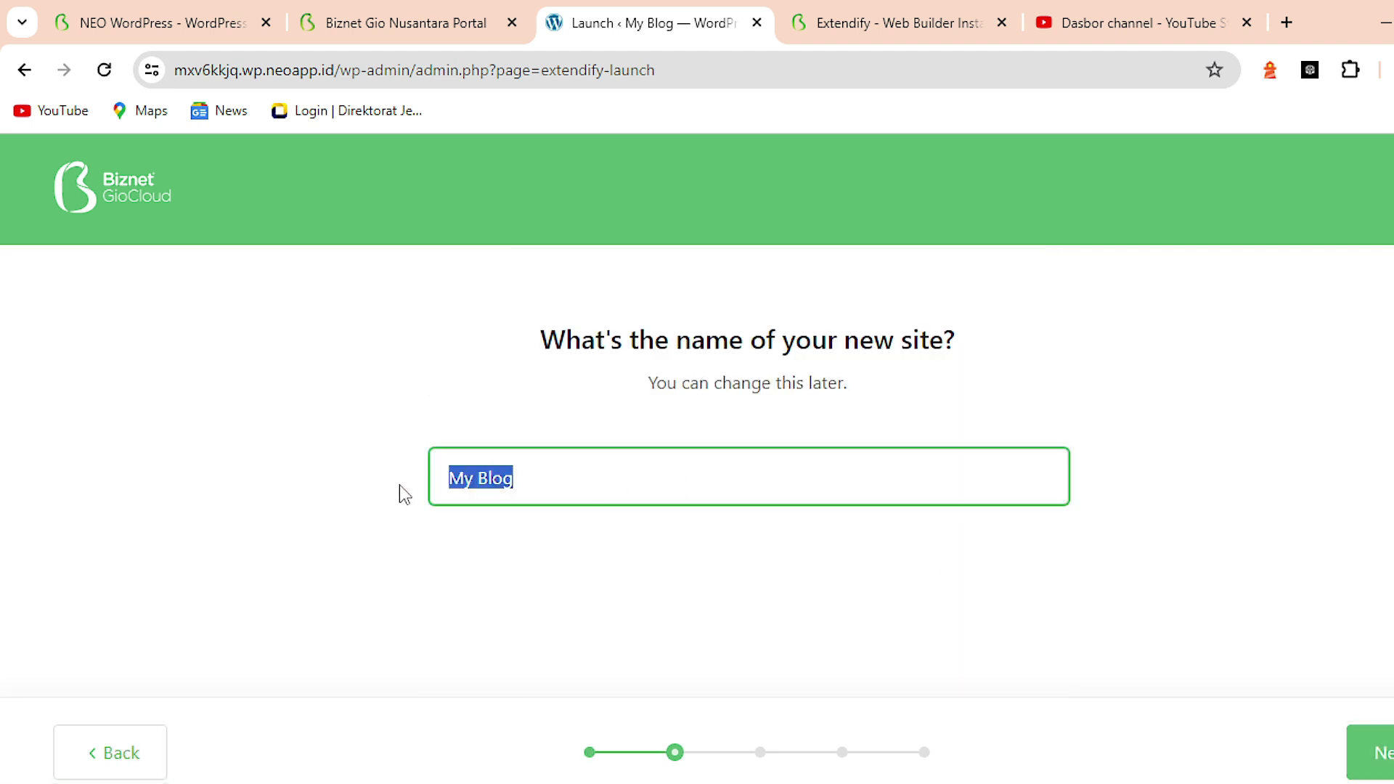
type("MOBIL GOLF")
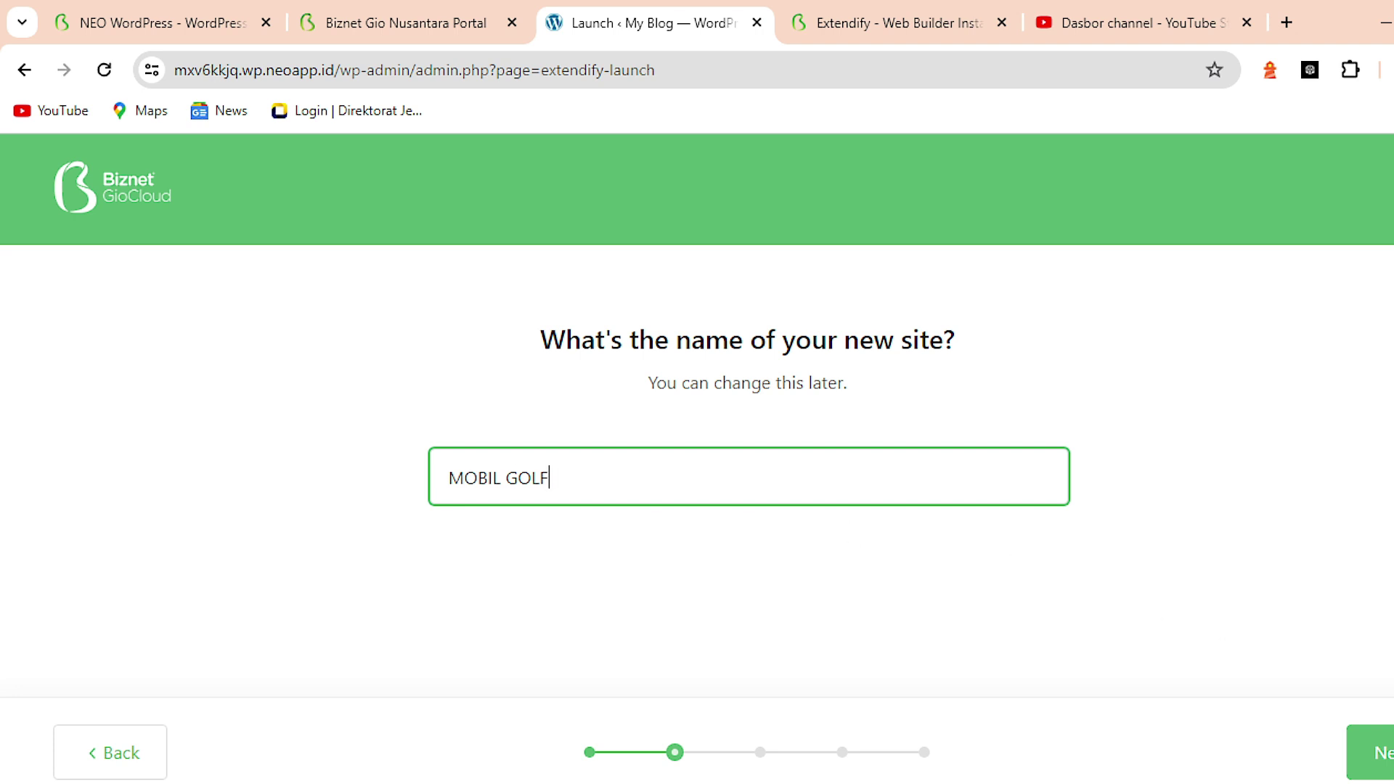
key("Return")
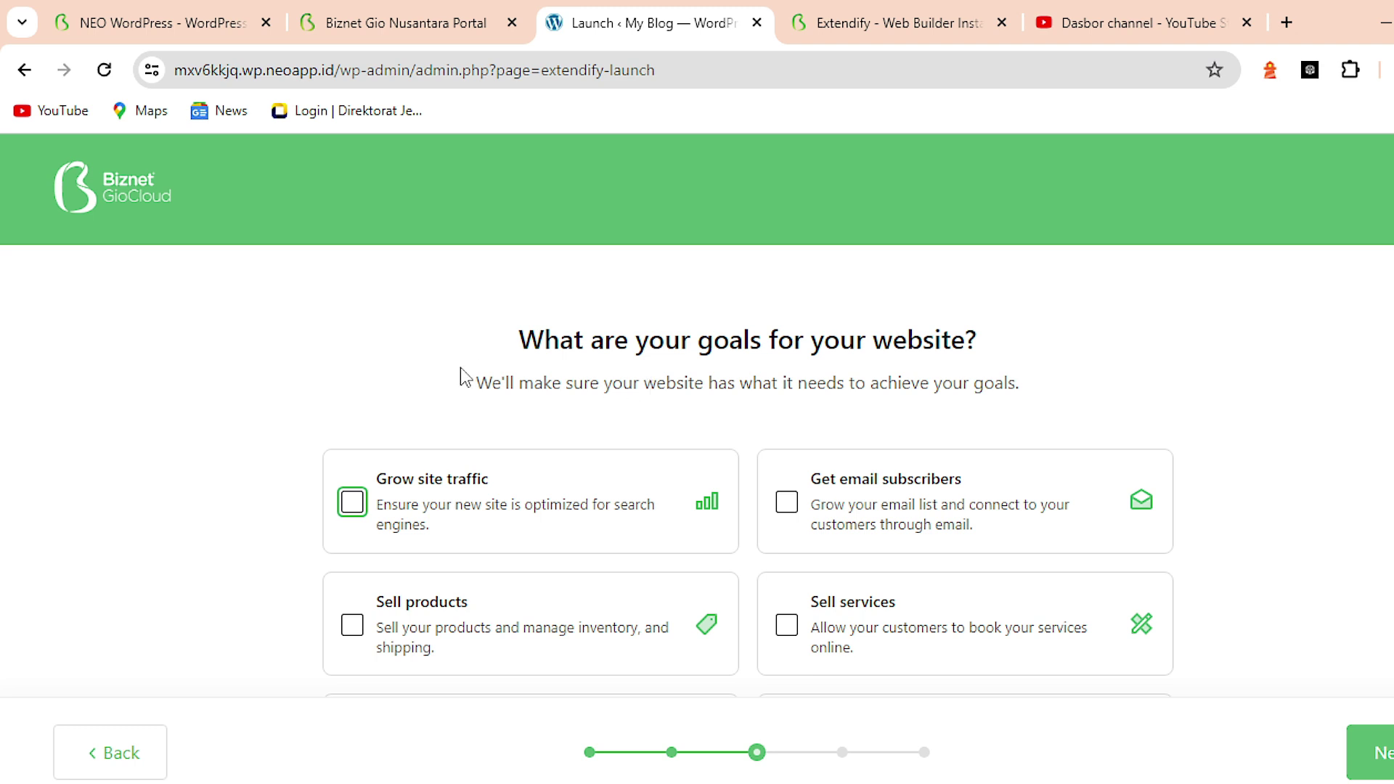
Choose Sell products, Sell services and Publish a blog as the website's goals, and continue to the design choice
scroll(465, 376, "down", 1)
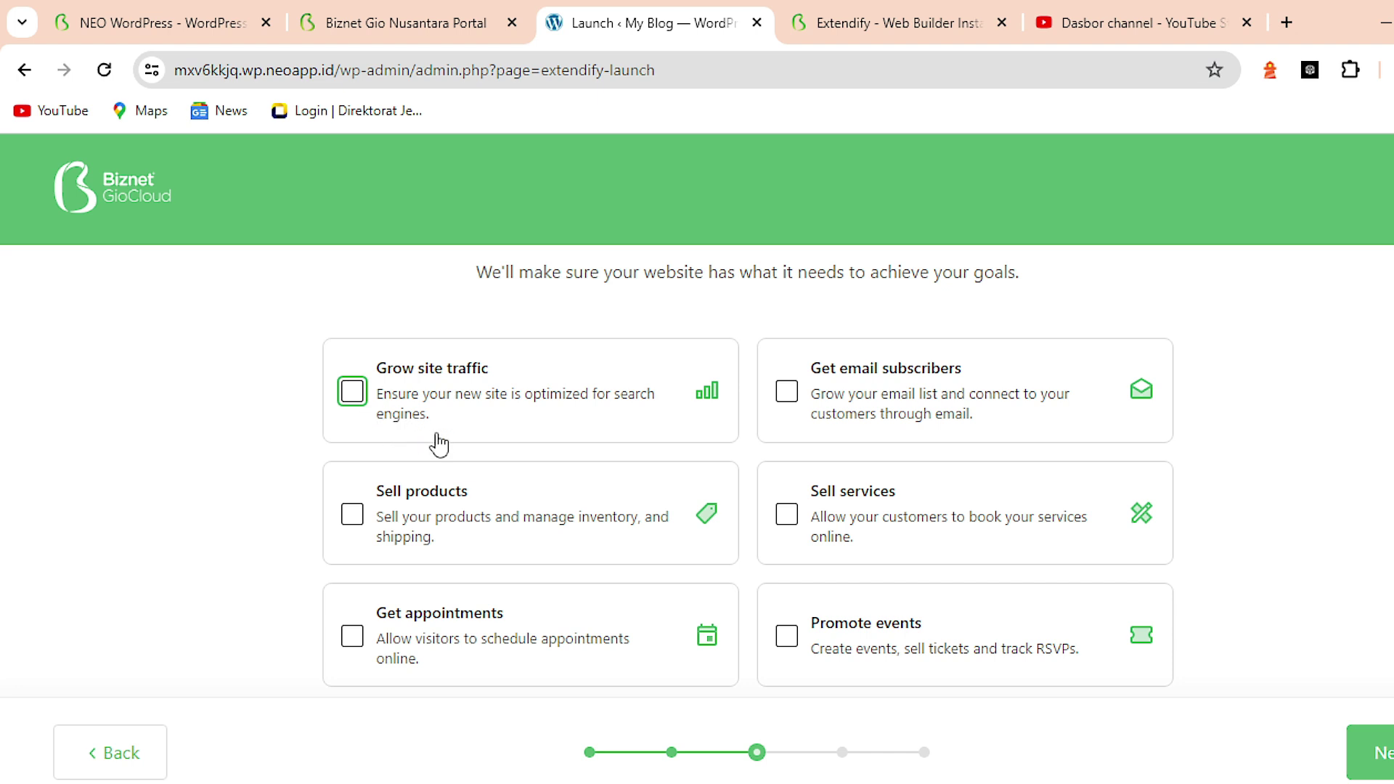
left_click(783, 519)
left_click(351, 516)
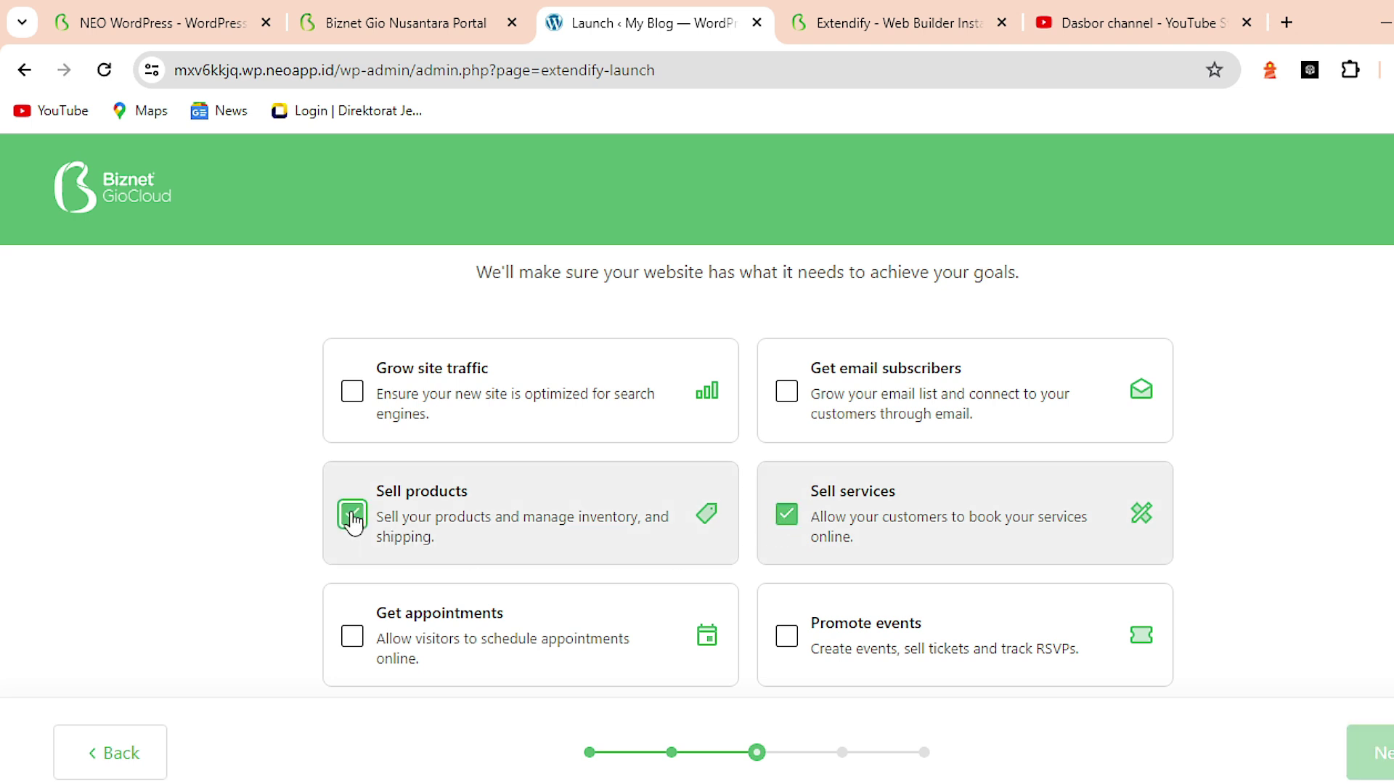
scroll(607, 570, "down", 2)
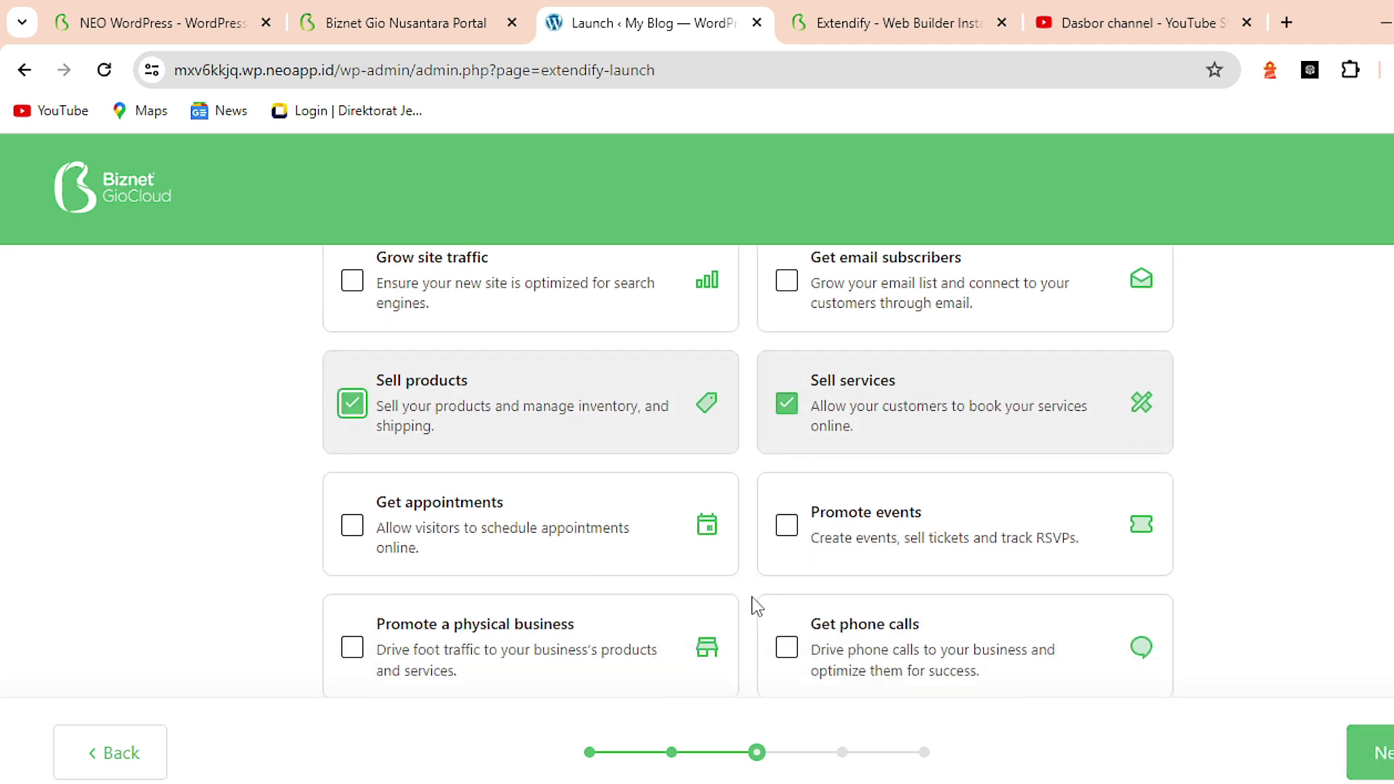
scroll(754, 606, "down", 3)
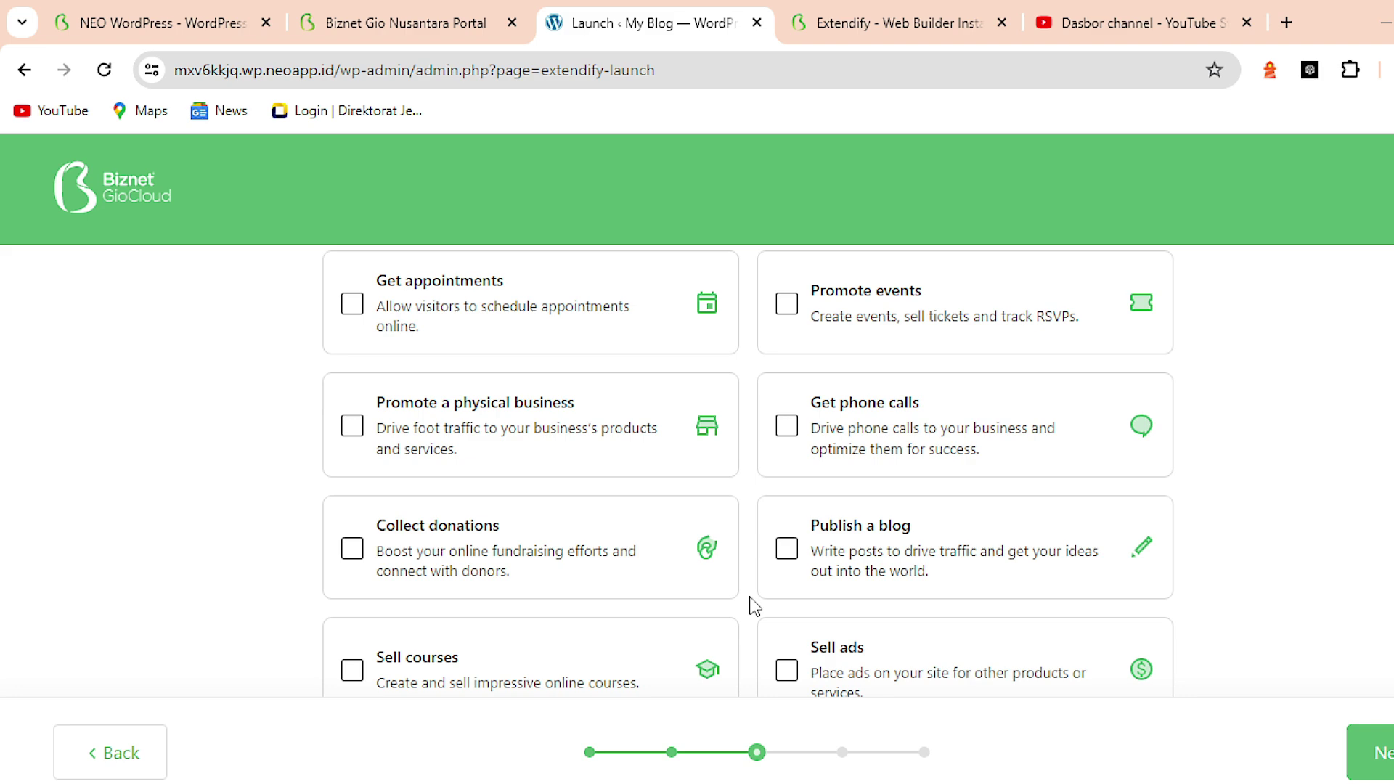
left_click(787, 549)
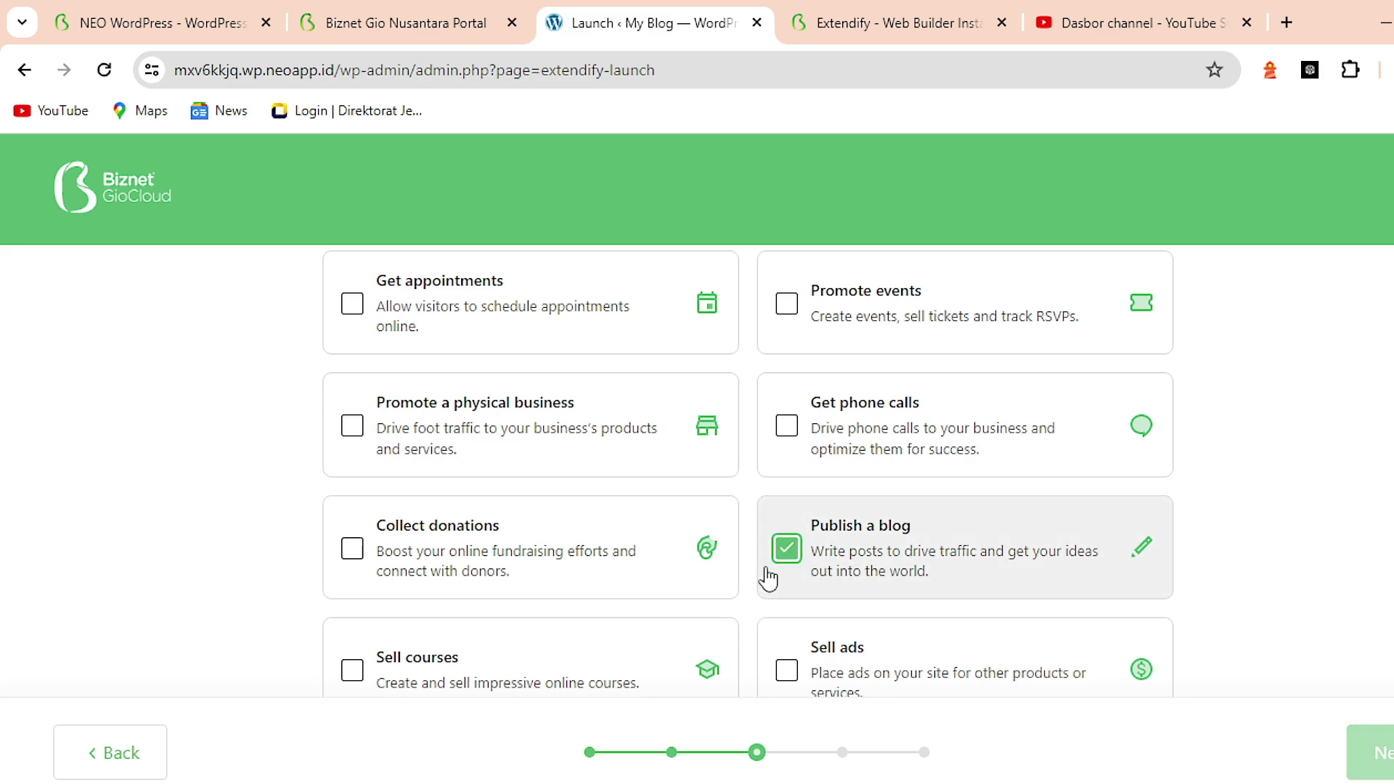
scroll(714, 591, "down", 1)
scroll(714, 594, "up", 5)
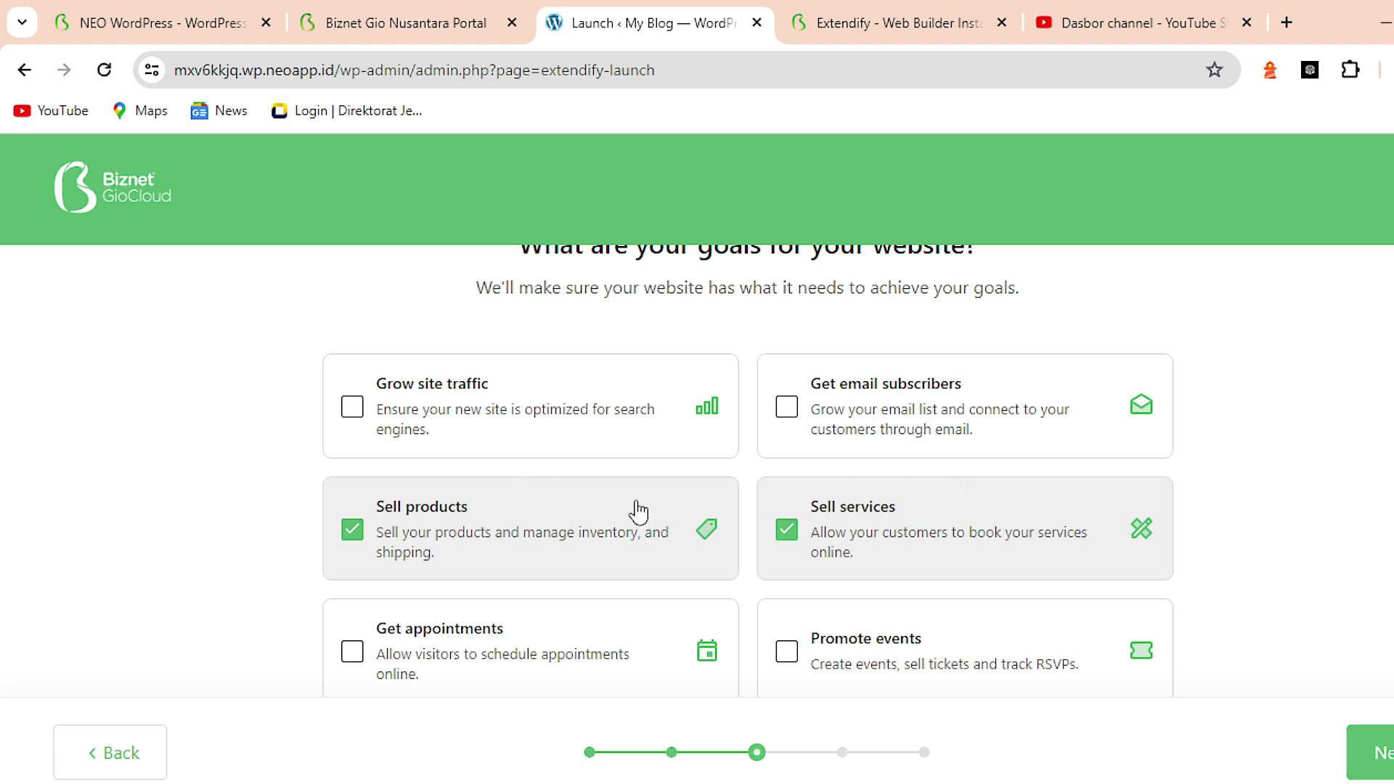
scroll(739, 519, "down", 2)
left_click(1374, 755)
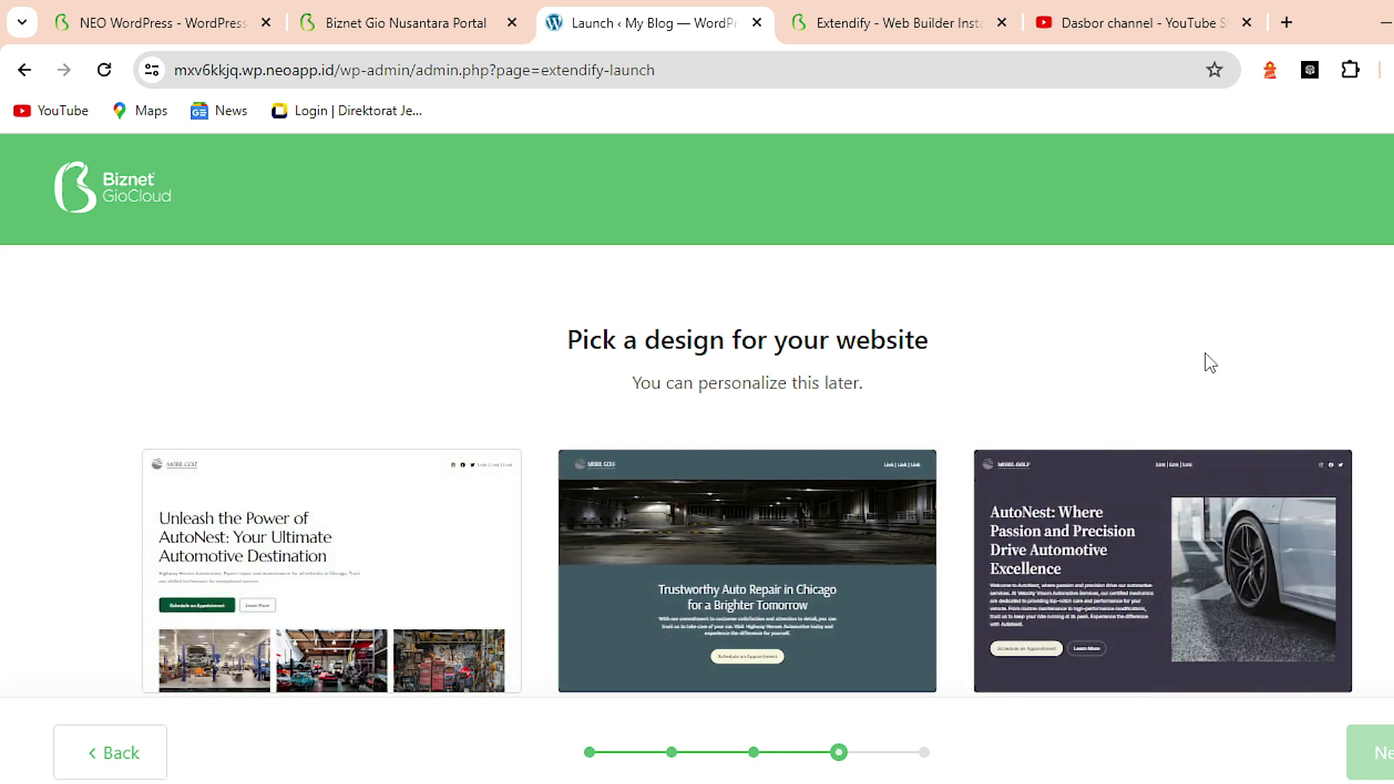
Pick the black and dark red design with the gear shift photo for the website and continue to the page selection
scroll(1210, 363, "down", 2)
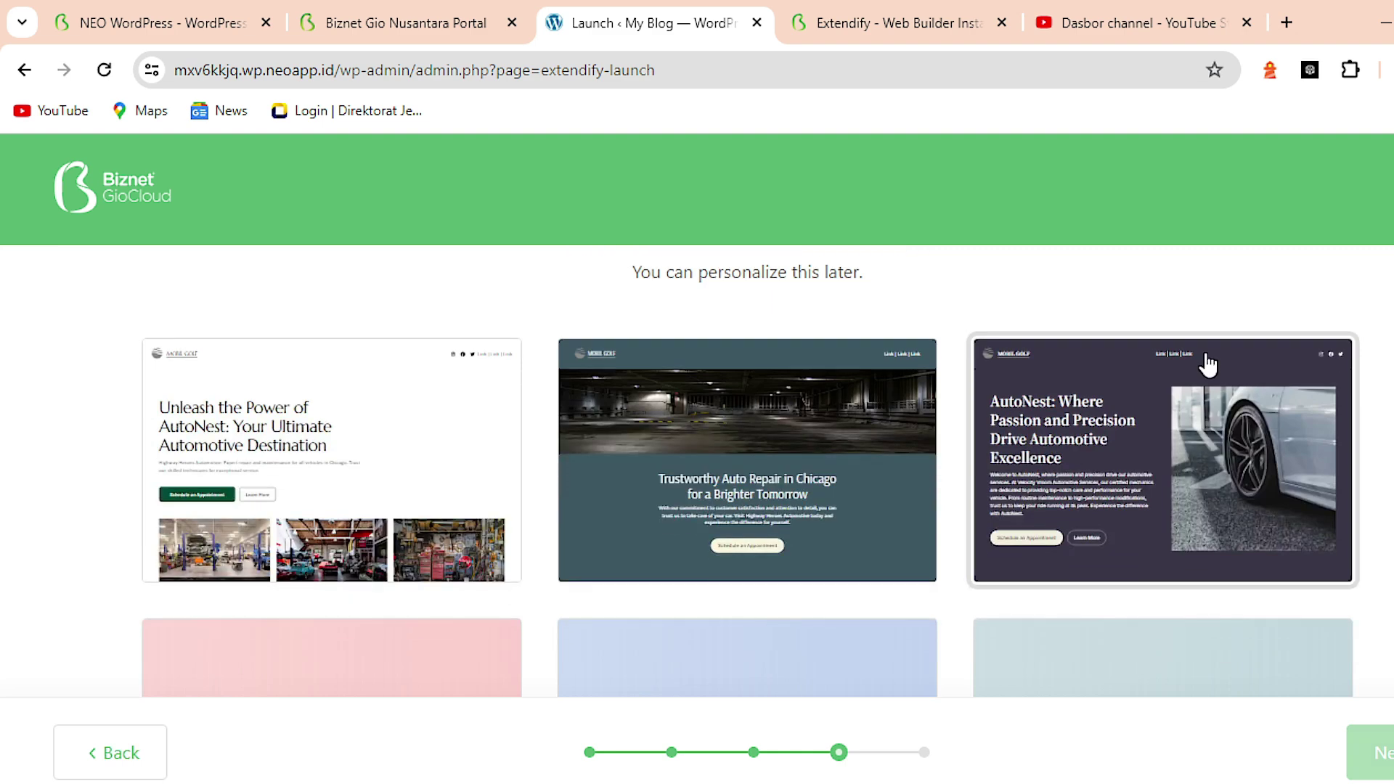
scroll(1207, 363, "down", 2)
scroll(747, 471, "down", 2)
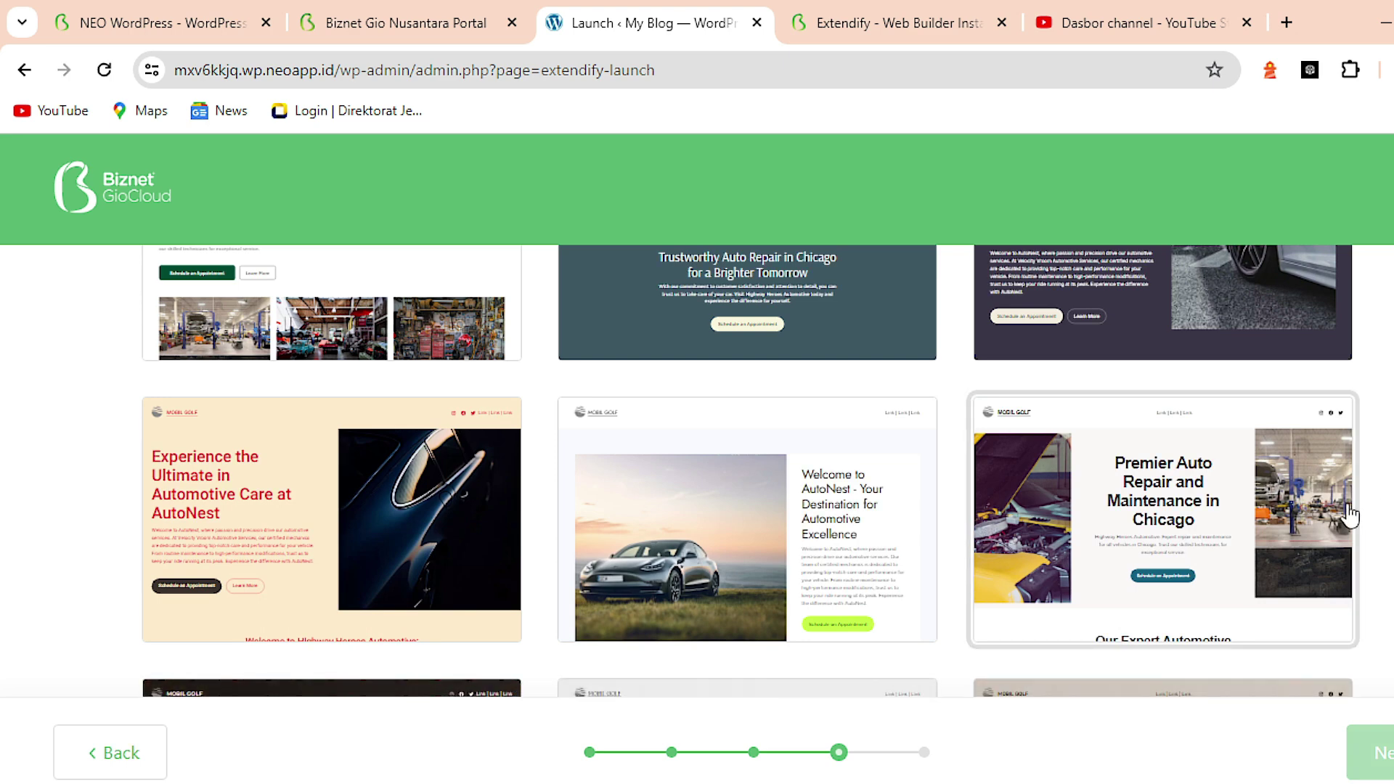
scroll(1349, 516, "down", 6)
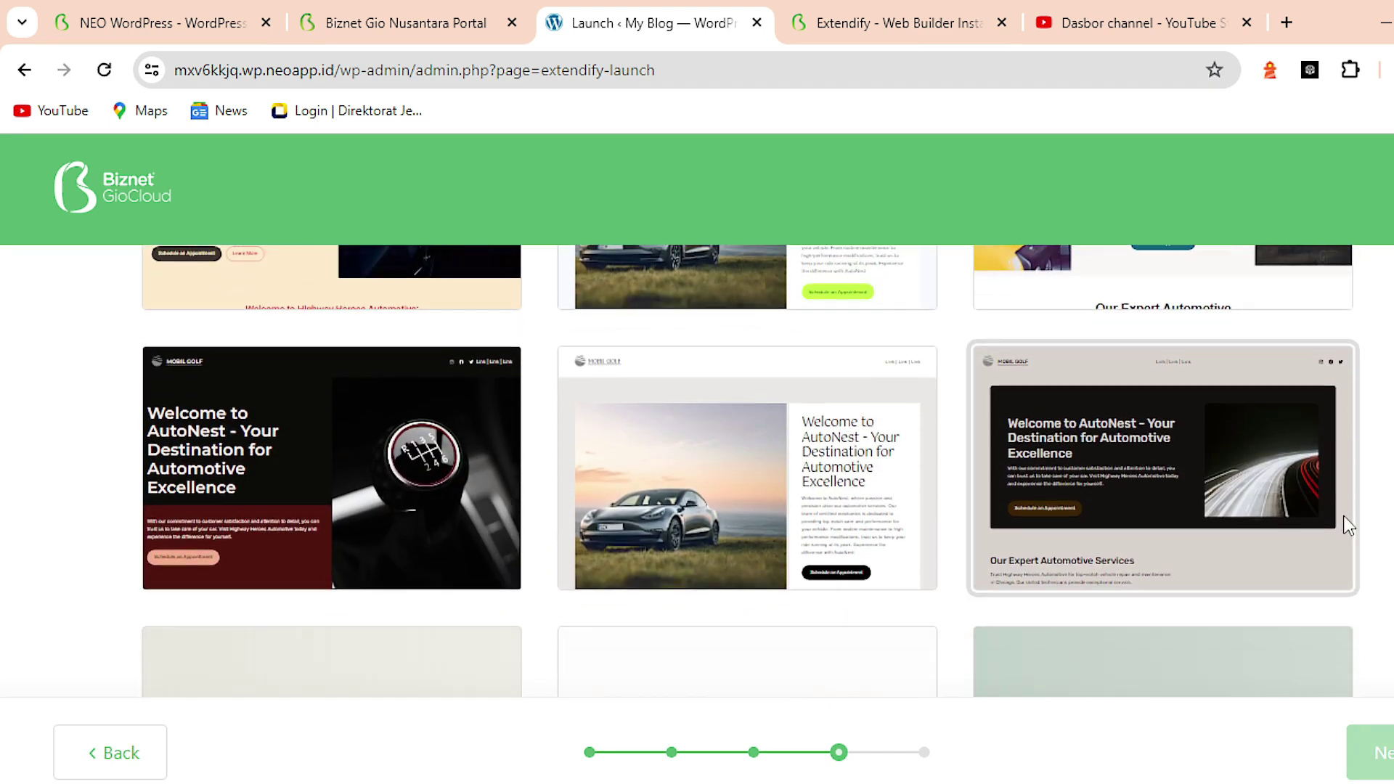
scroll(1089, 616, "down", 5)
scroll(927, 585, "up", 3)
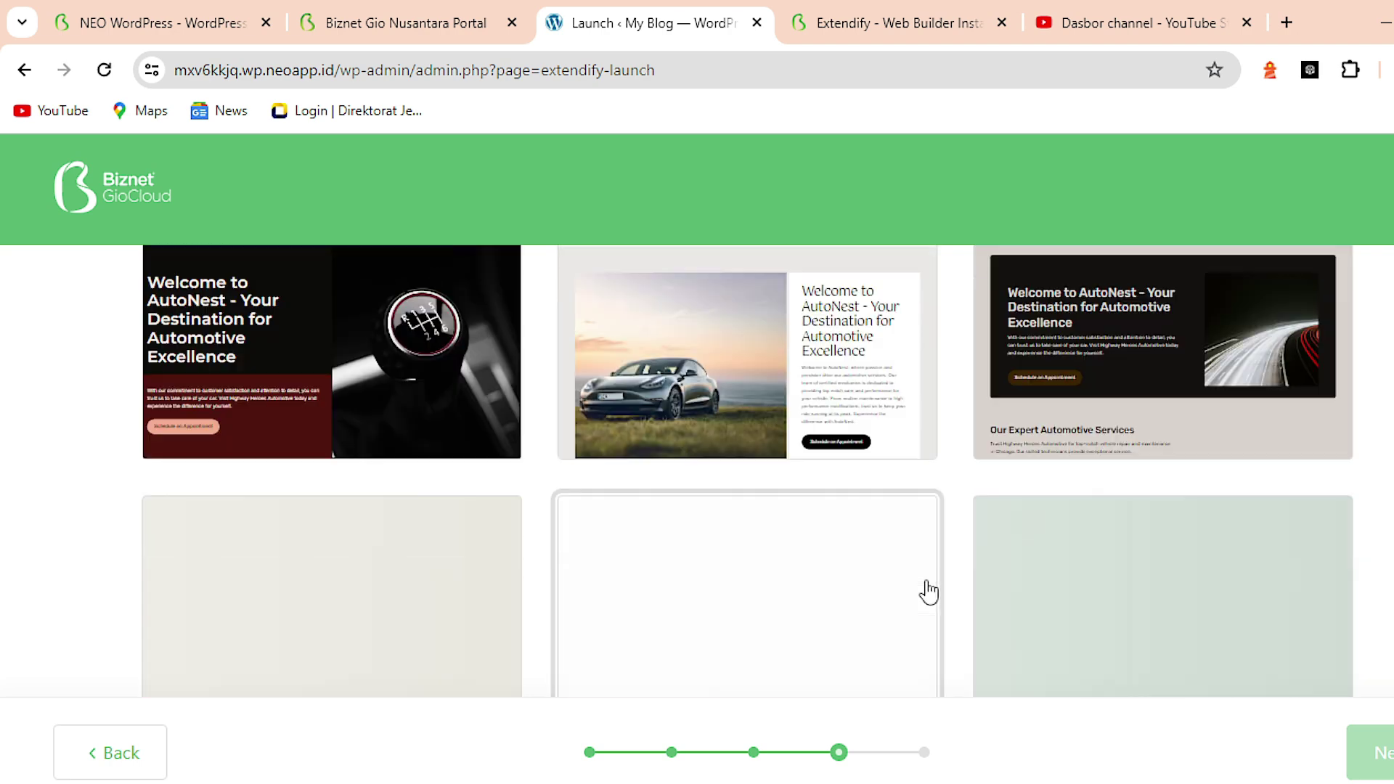
scroll(929, 581, "up", 5)
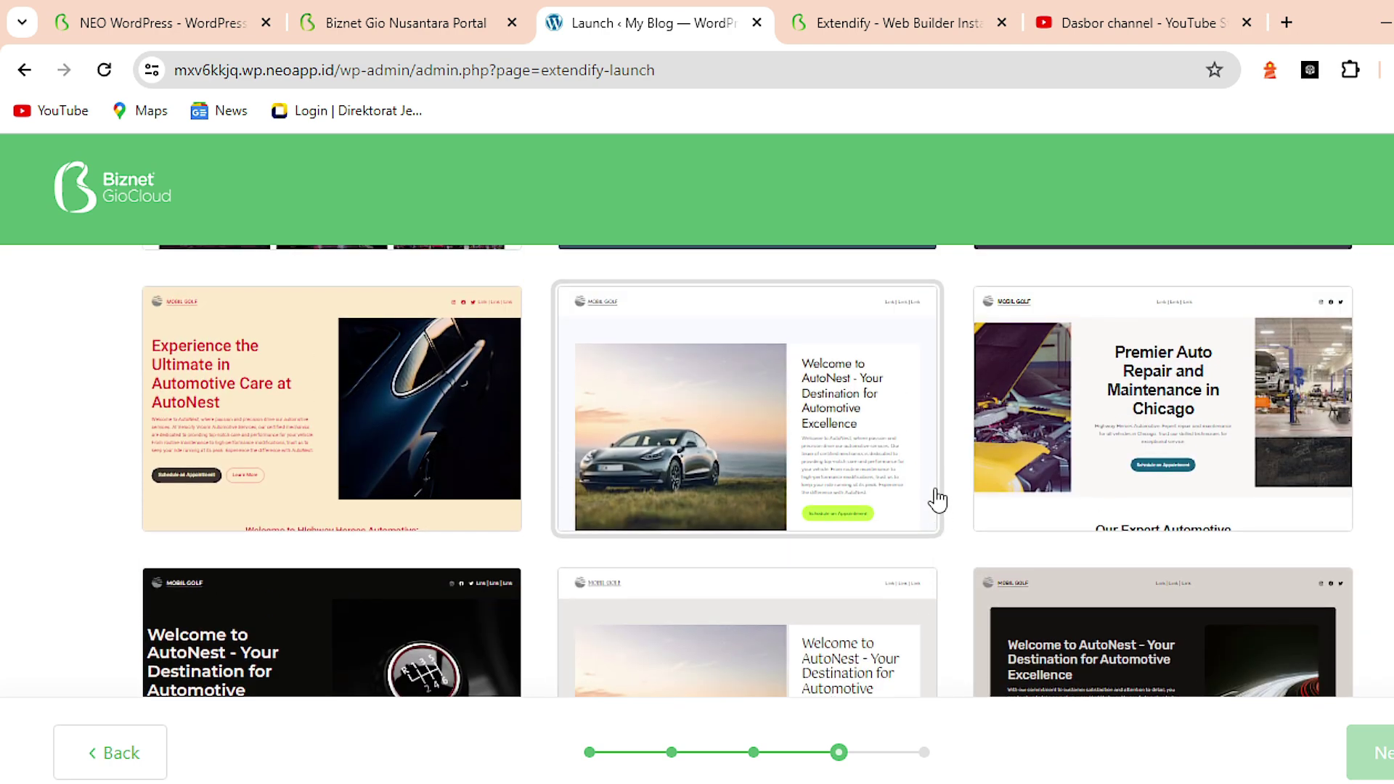
scroll(937, 500, "down", 2)
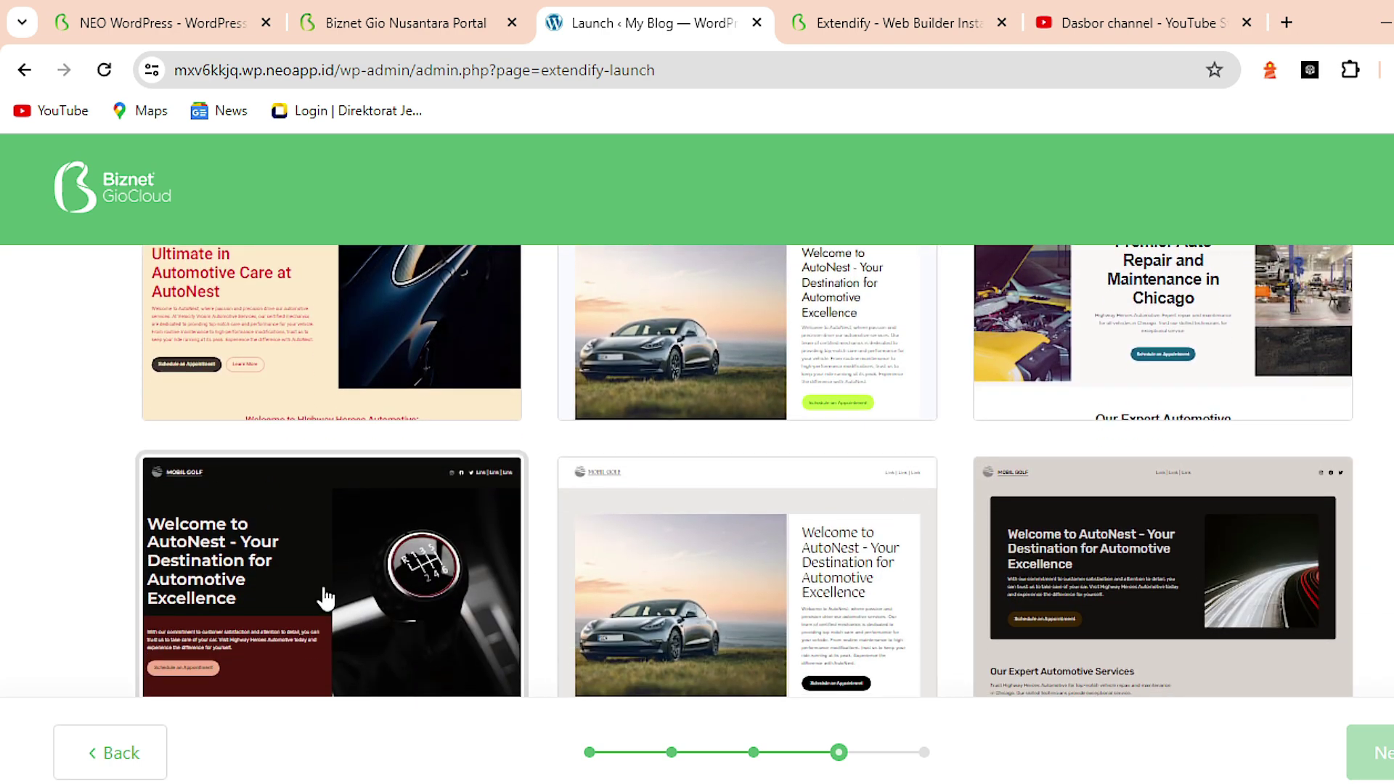
scroll(324, 598, "down", 2)
left_click(367, 505)
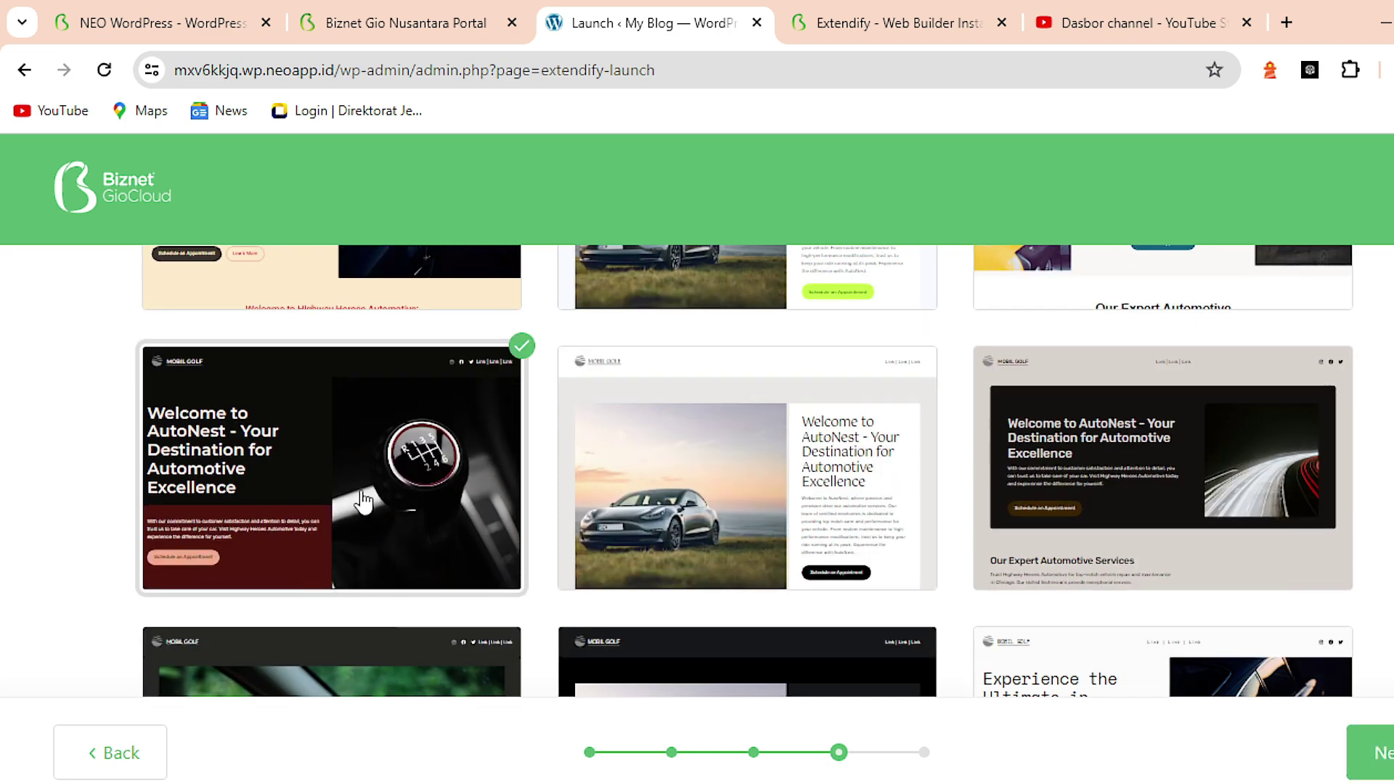
left_click(1387, 757)
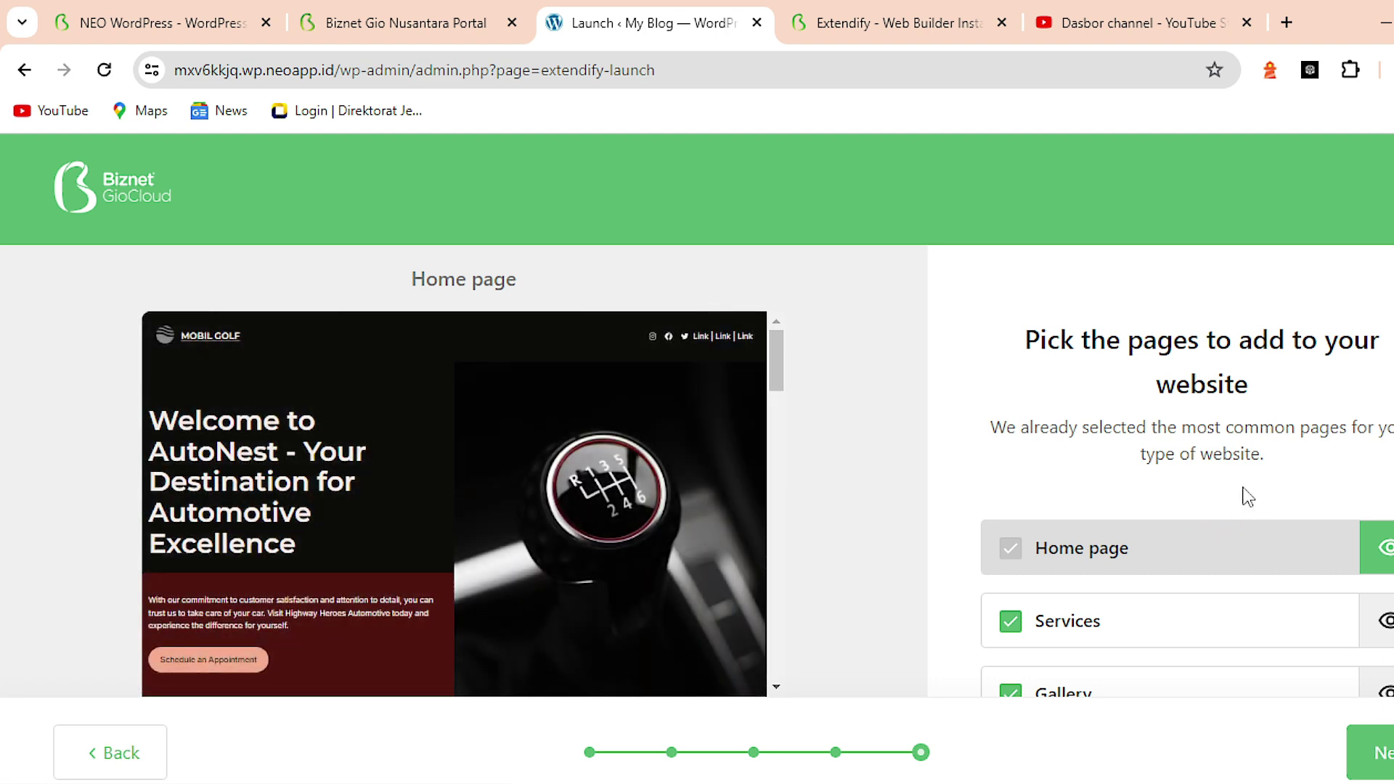
Accept the preselected website pages, generate the site and open its Site Assistant
scroll(1248, 496, "down", 1)
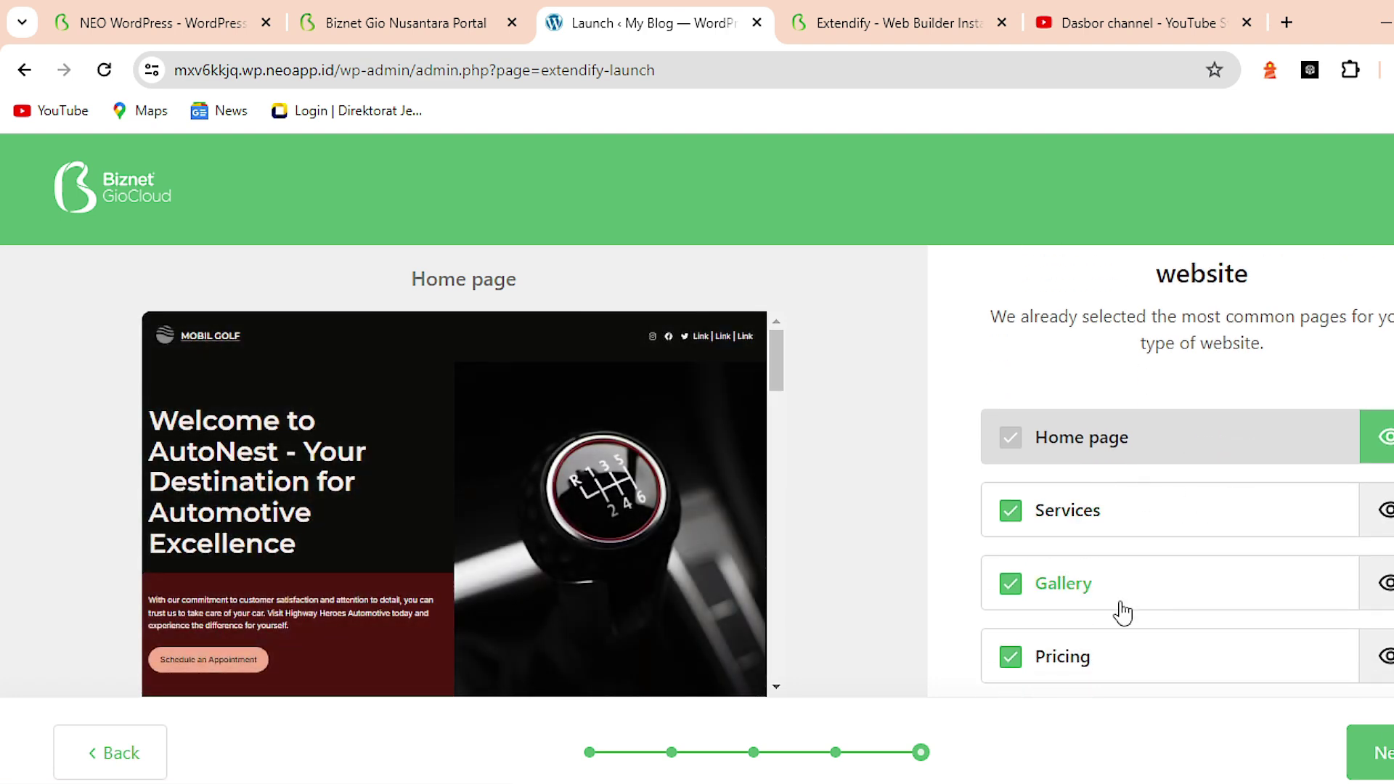
scroll(1122, 612, "down", 3)
scroll(1123, 552, "down", 1)
left_click(1386, 767)
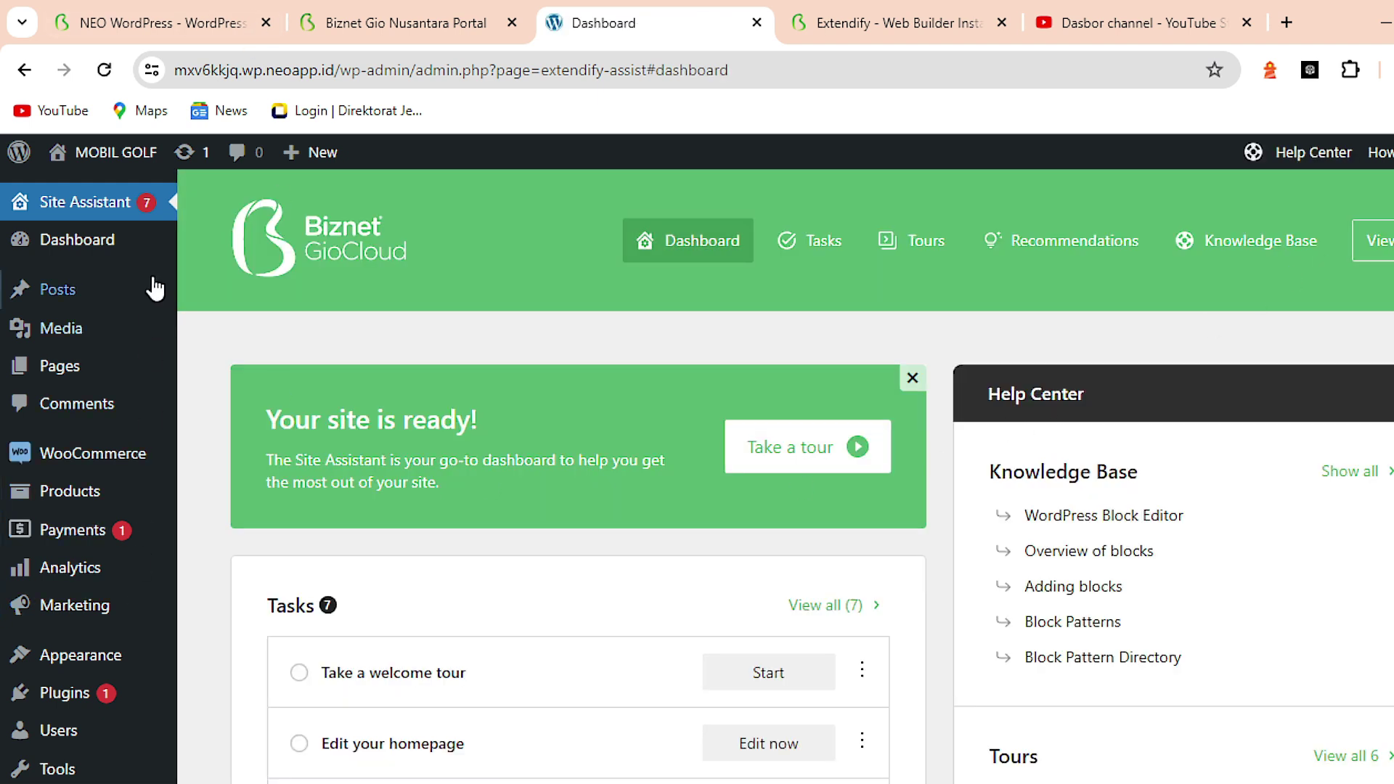
left_click(92, 211)
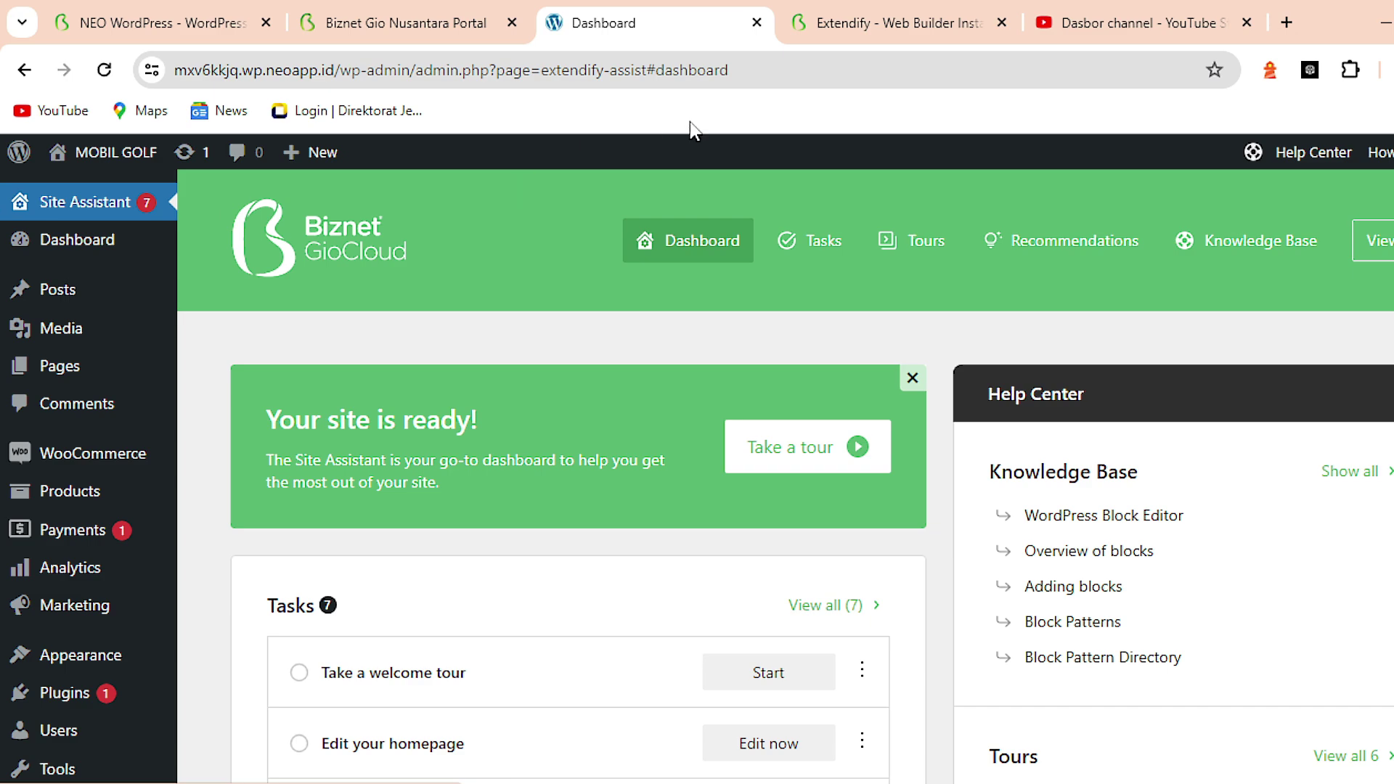
Read the Biznet Gio article's section on Extendify features, and return to the WordPress Site Assistant dashboard
left_click(897, 22)
scroll(768, 371, "down", 15)
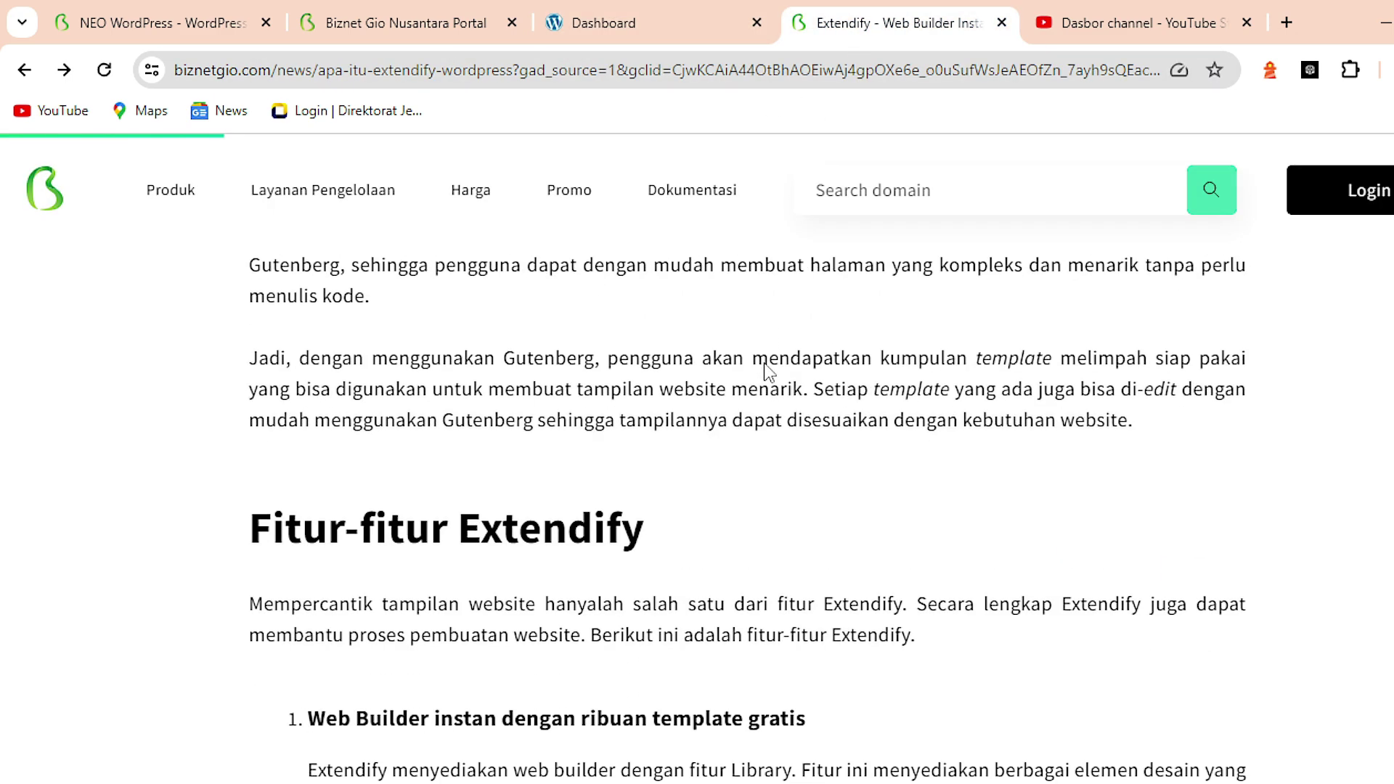
scroll(766, 363, "down", 12)
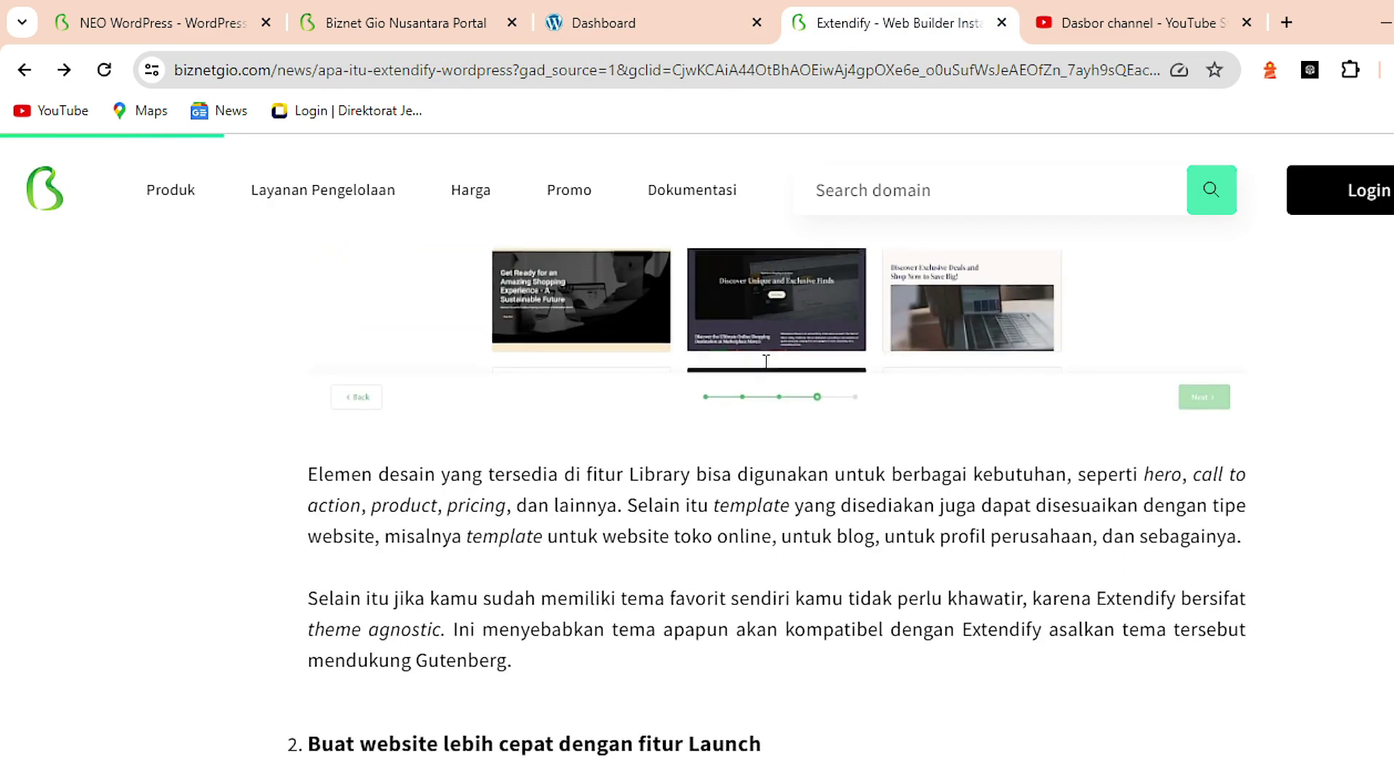
scroll(788, 483, "down", 10)
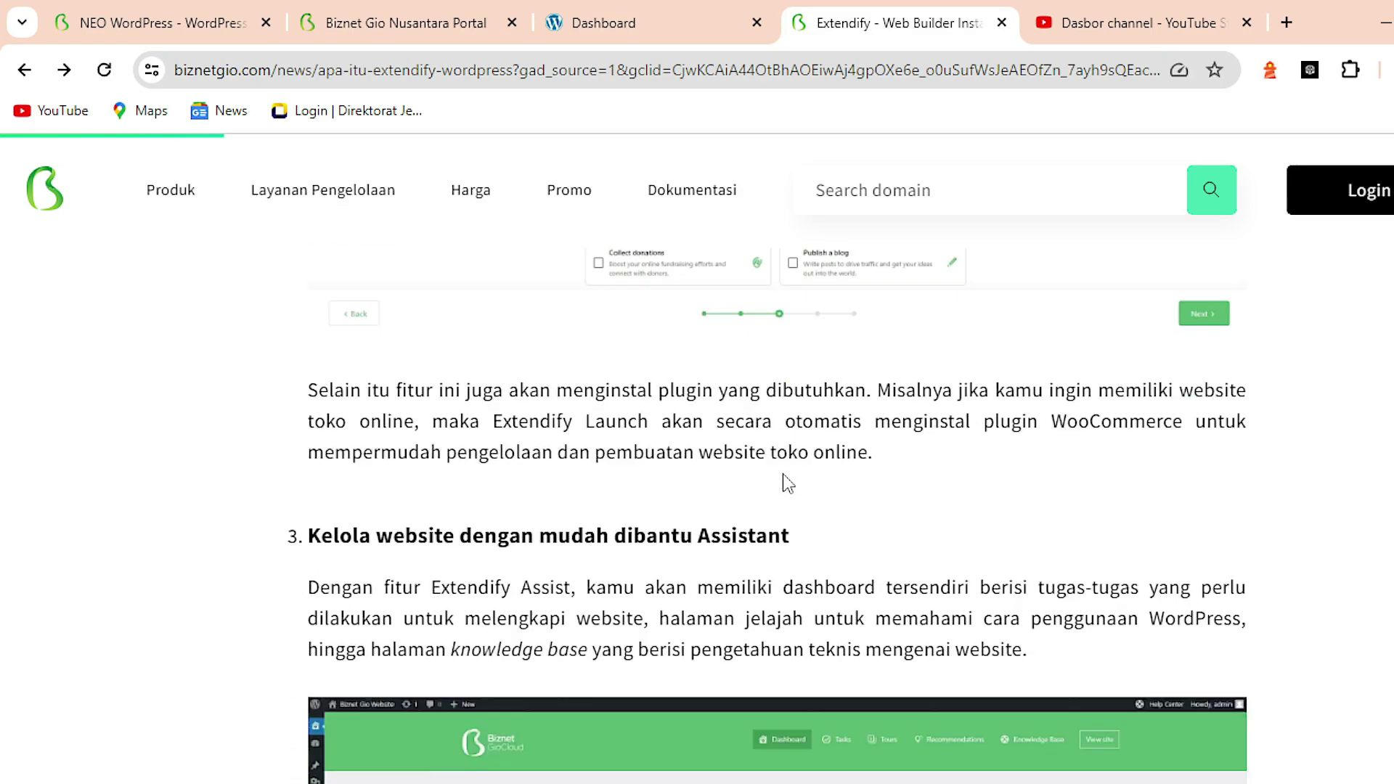
scroll(788, 482, "down", 10)
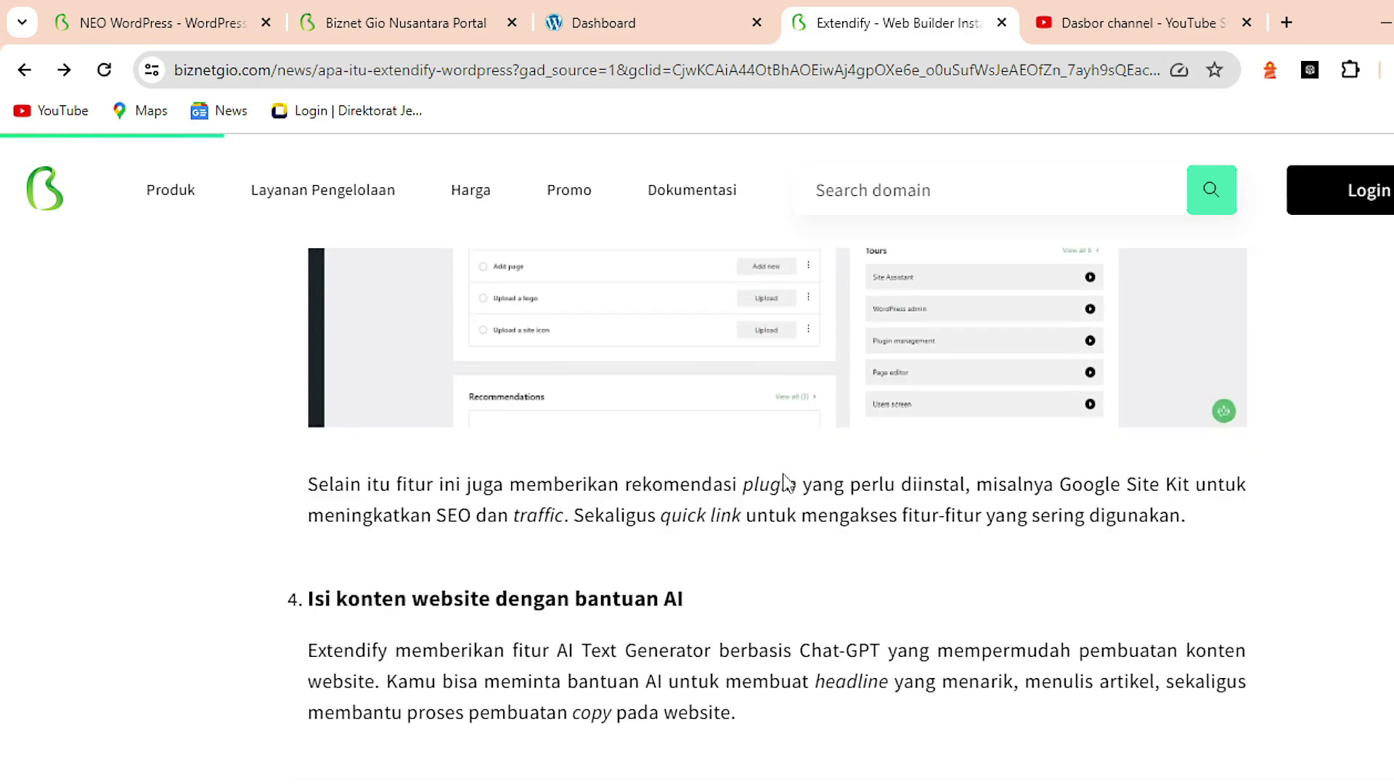
scroll(788, 483, "down", 2)
scroll(788, 483, "up", 6)
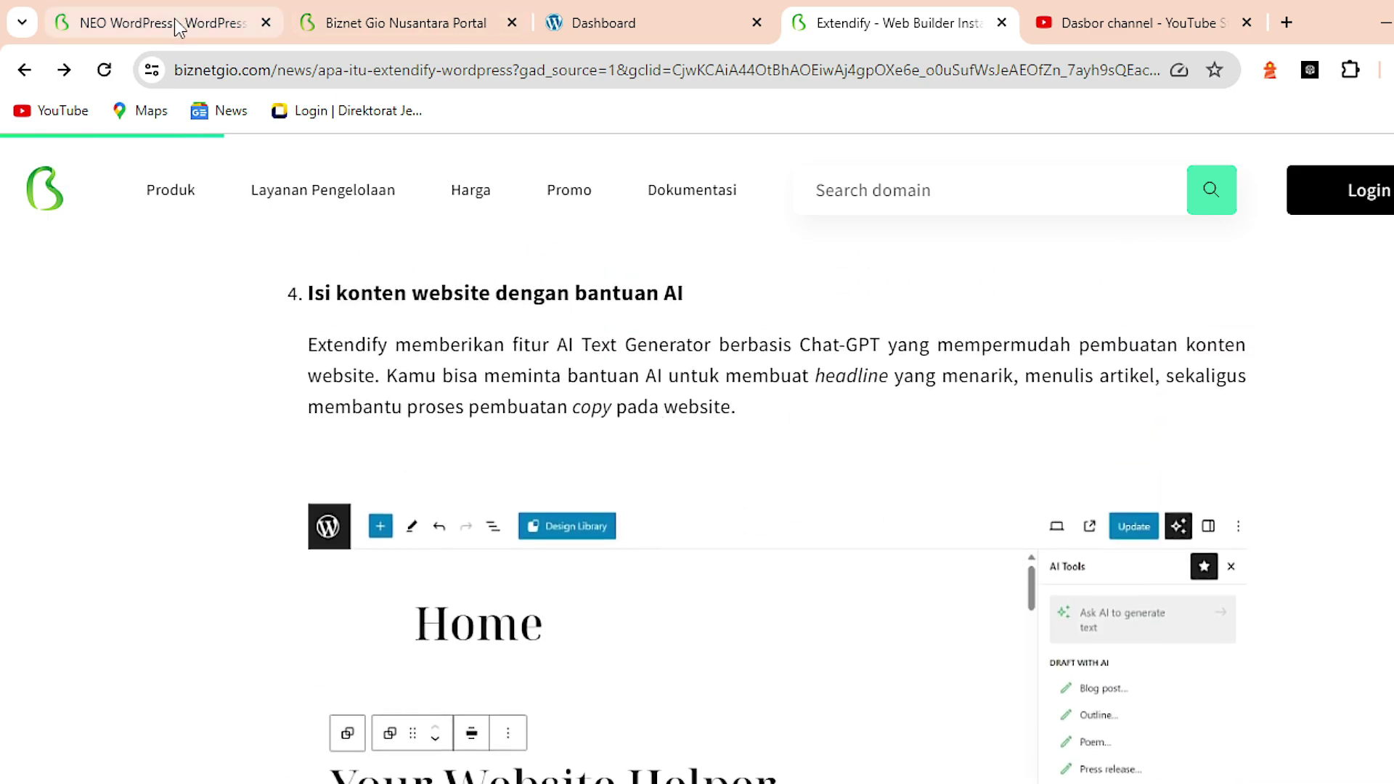
left_click(405, 15)
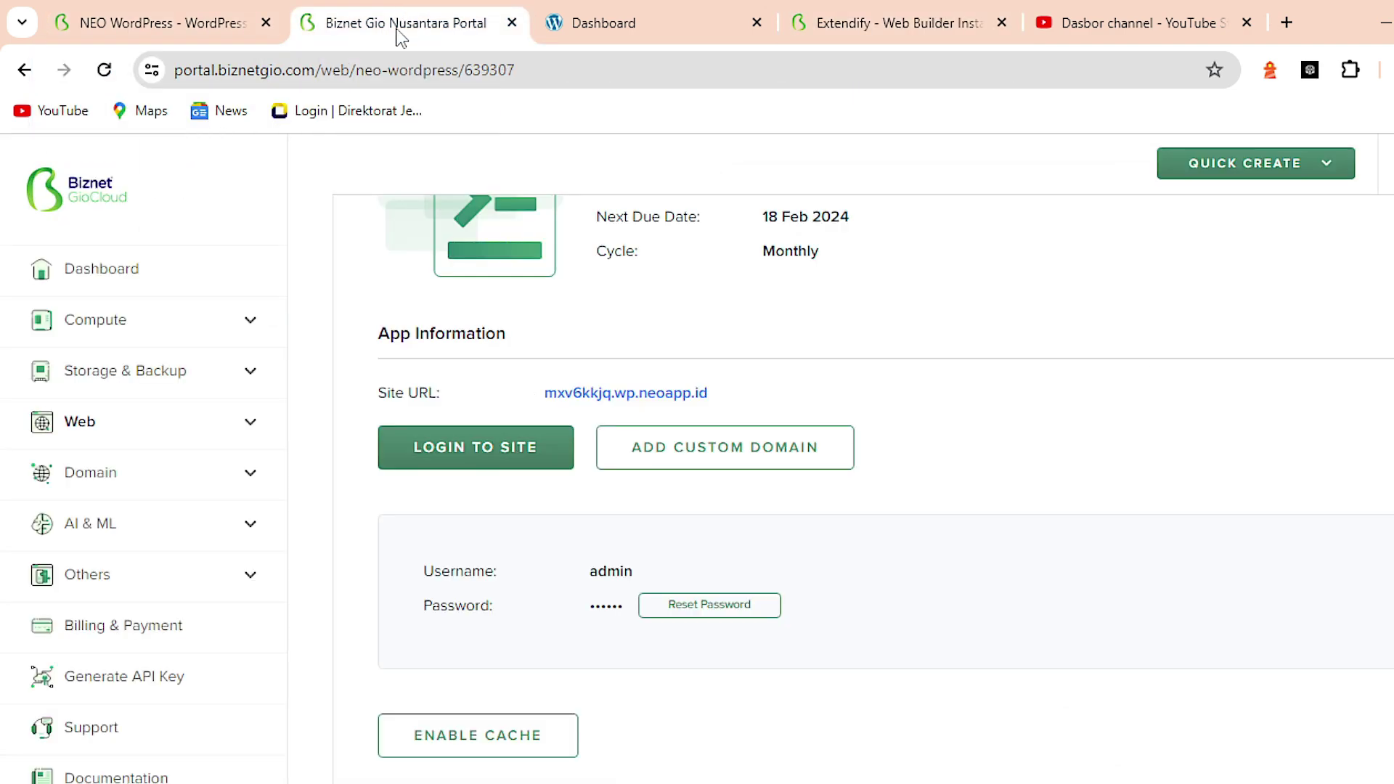
left_click(209, 16)
left_click(615, 19)
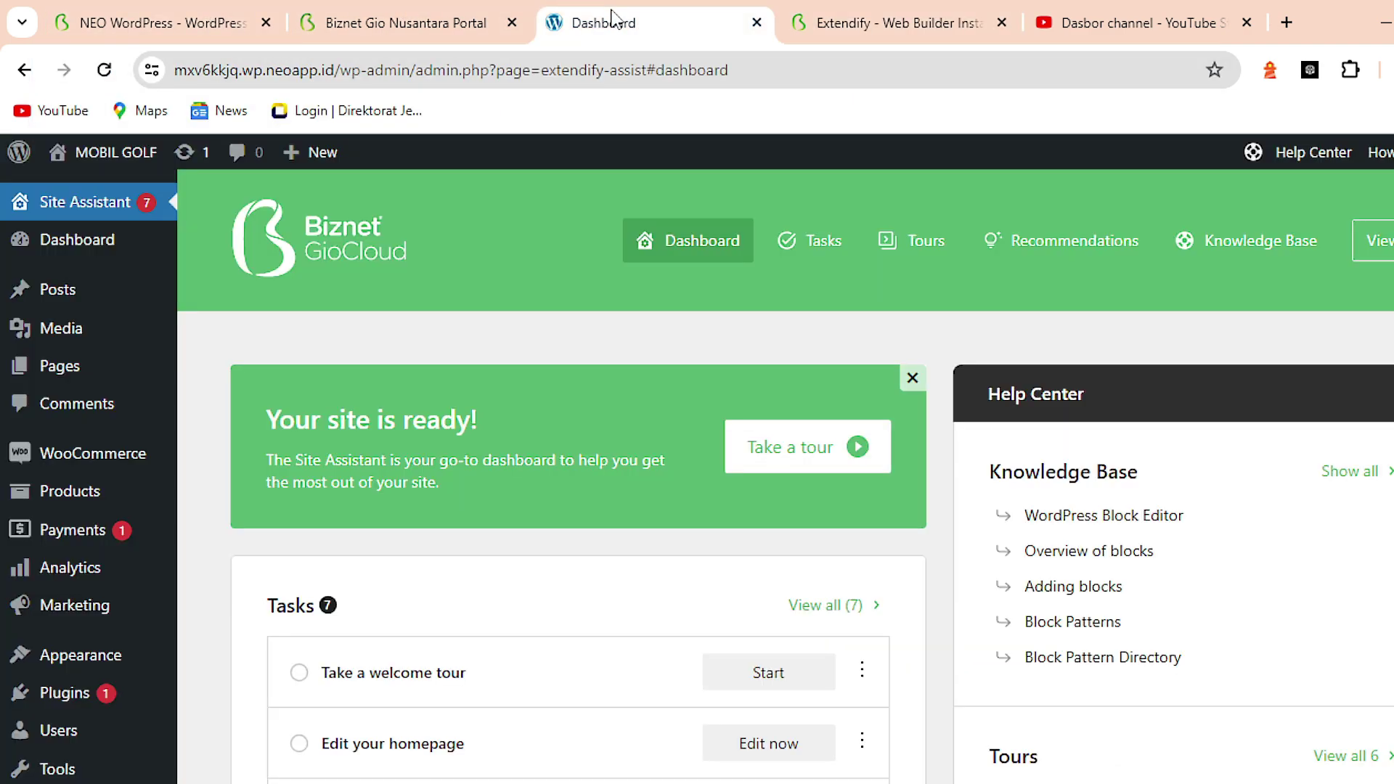
Take the Site Assistant welcome tour through all its stops, including Tasks, Knowledge Base, Tours and Quick Links, and finish it
scroll(600, 390, "down", 2)
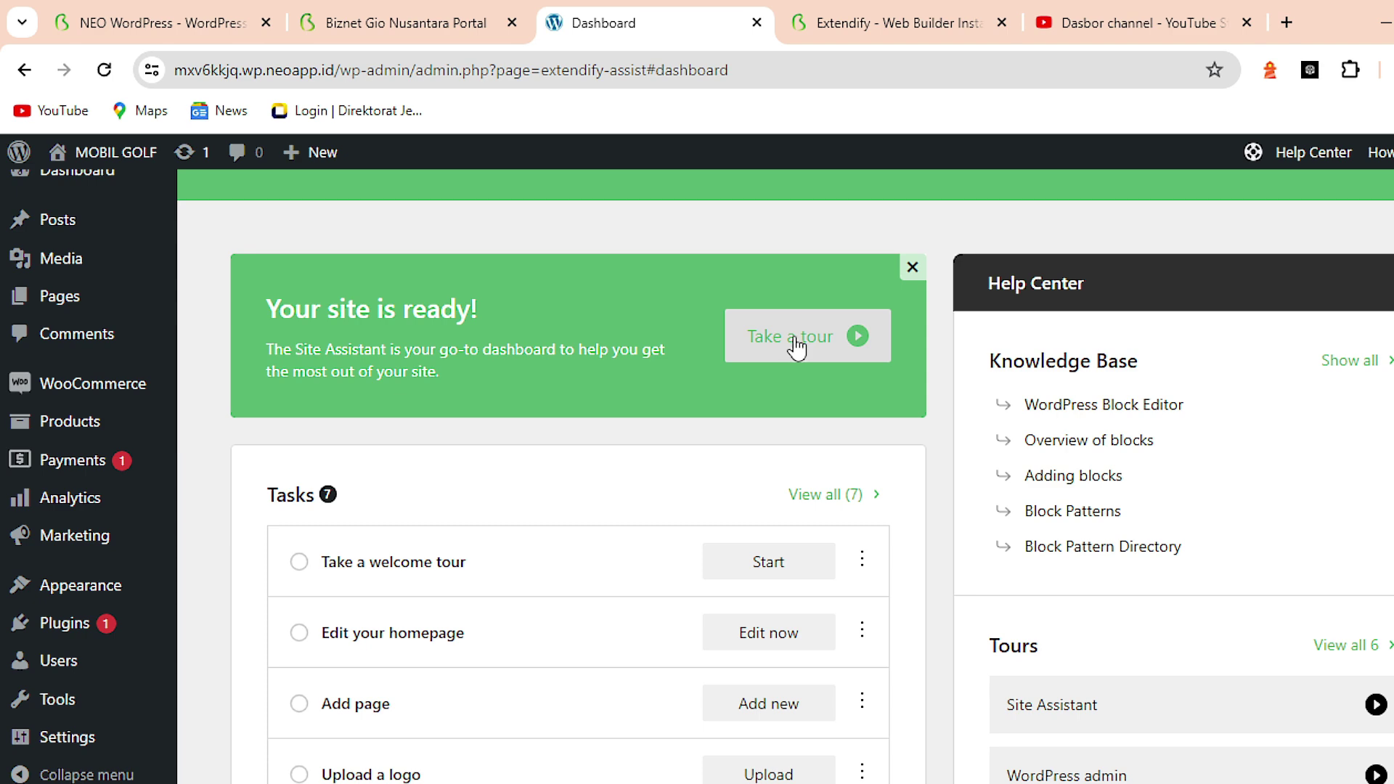
left_click(769, 337)
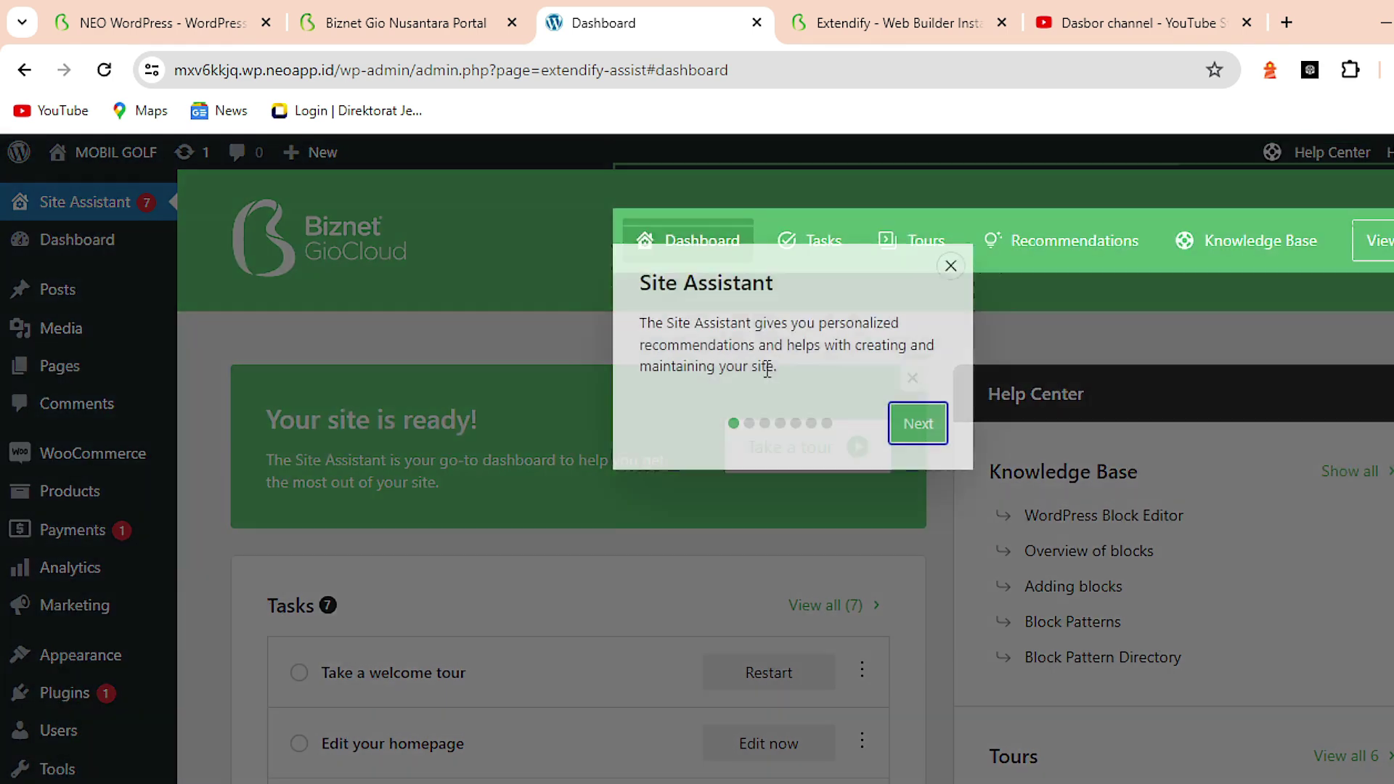
left_click(918, 472)
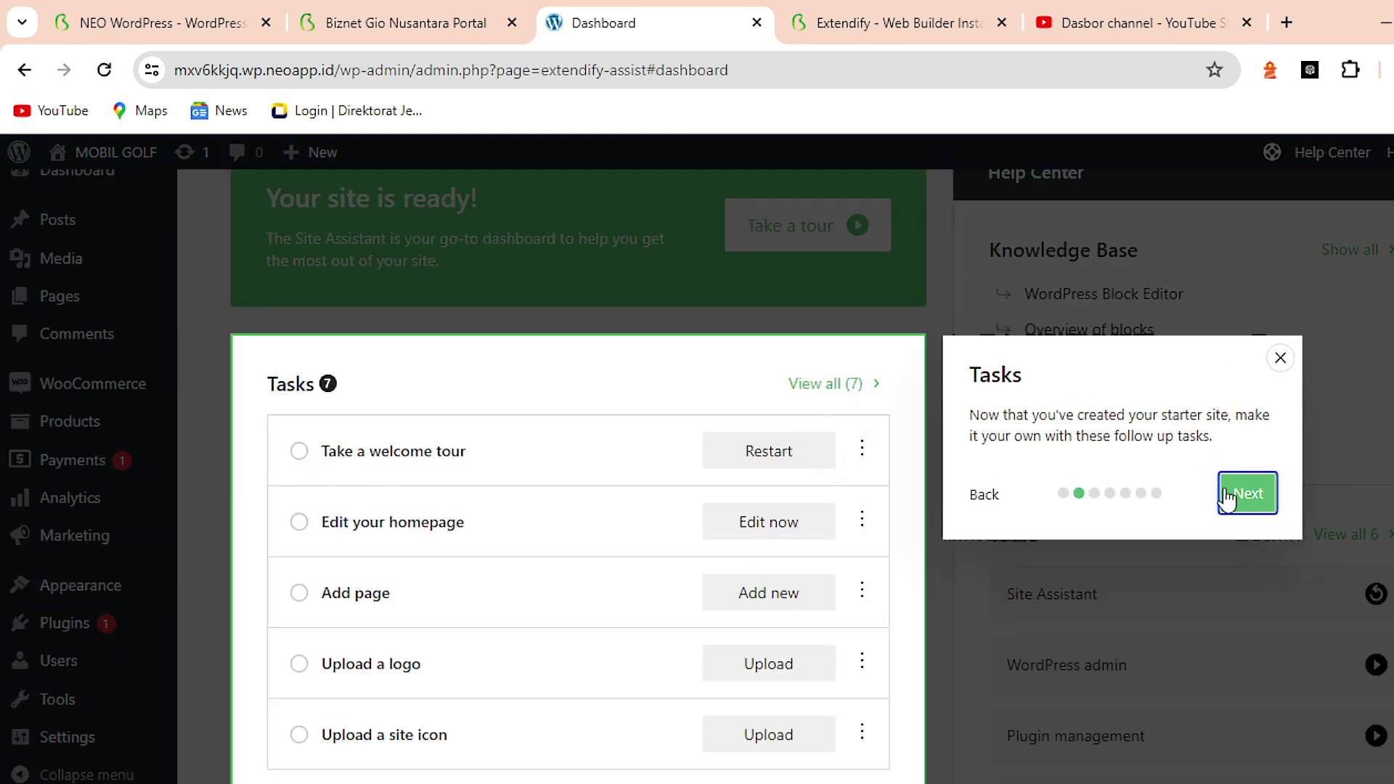
left_click(1248, 496)
left_click(1248, 320)
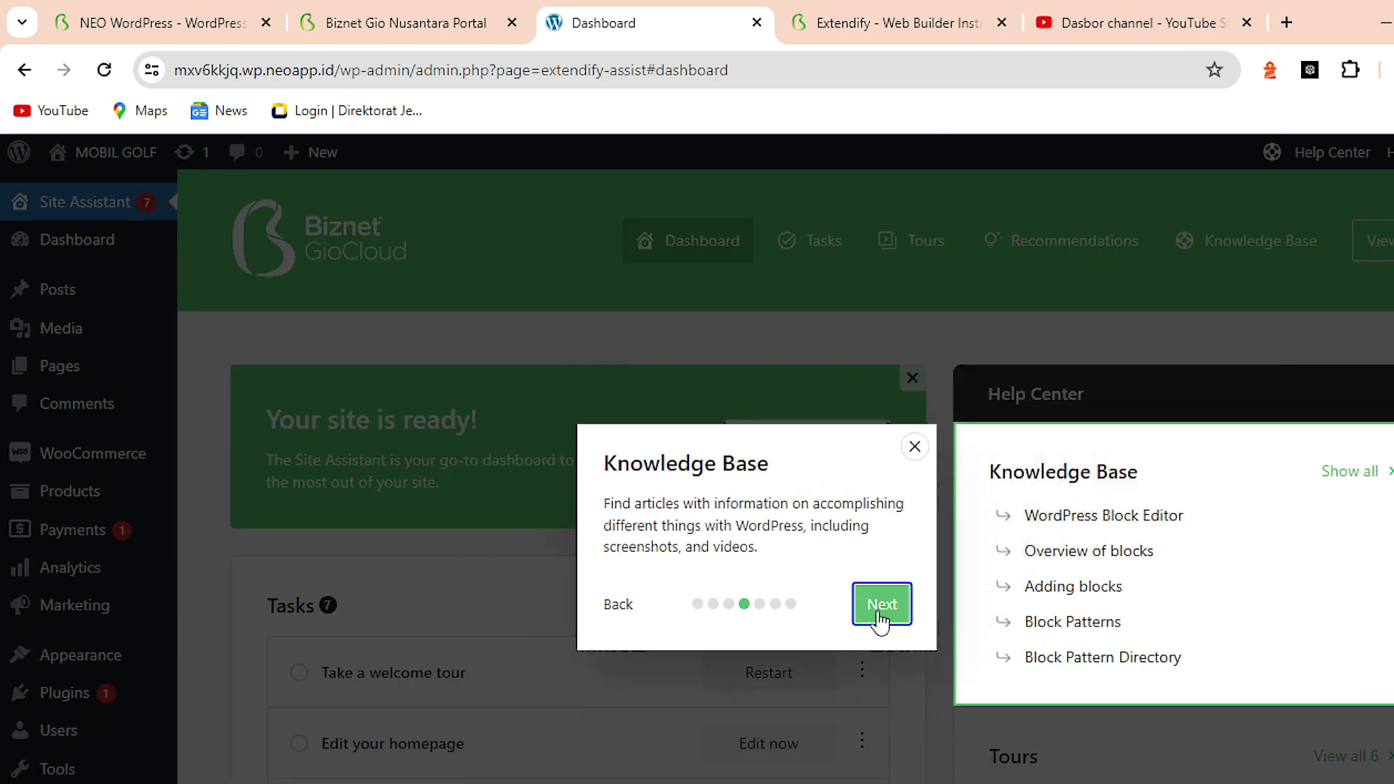
left_click(880, 618)
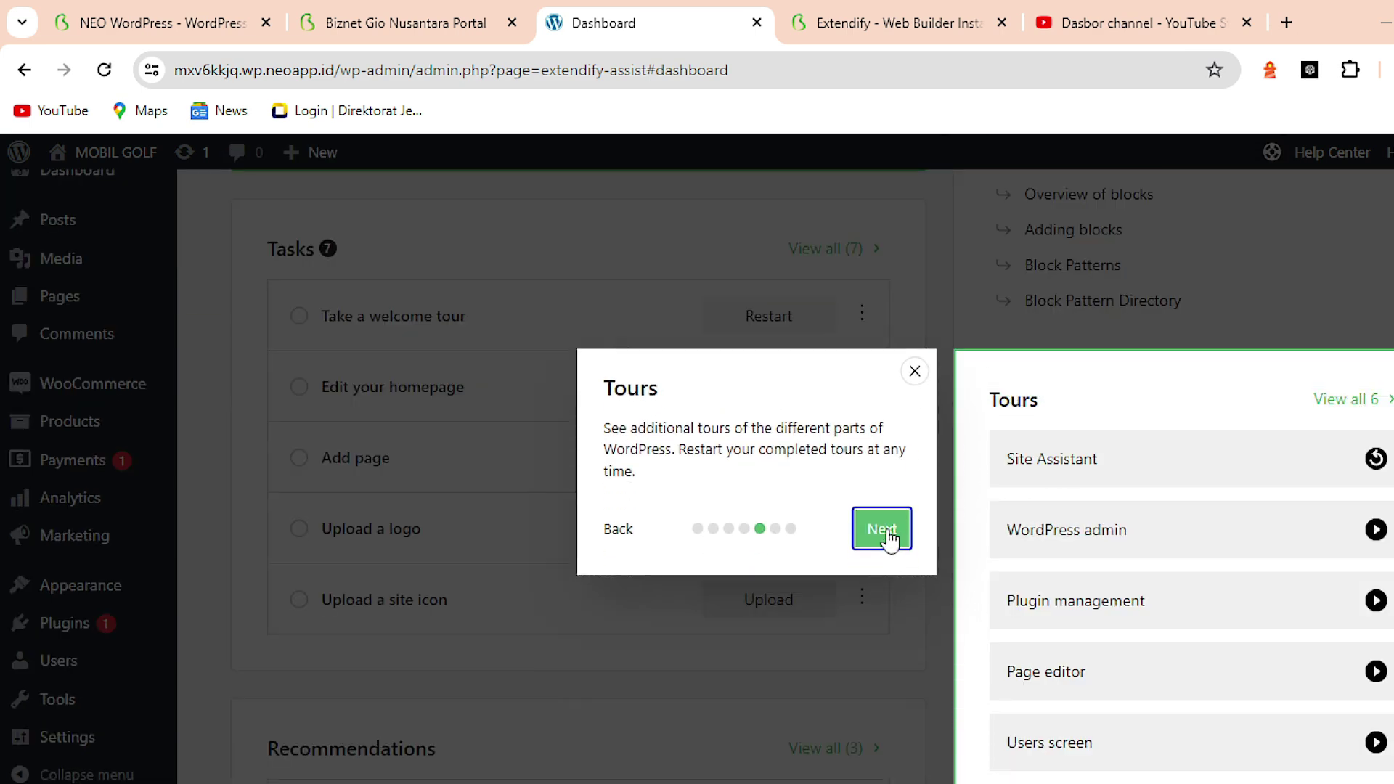
left_click(888, 538)
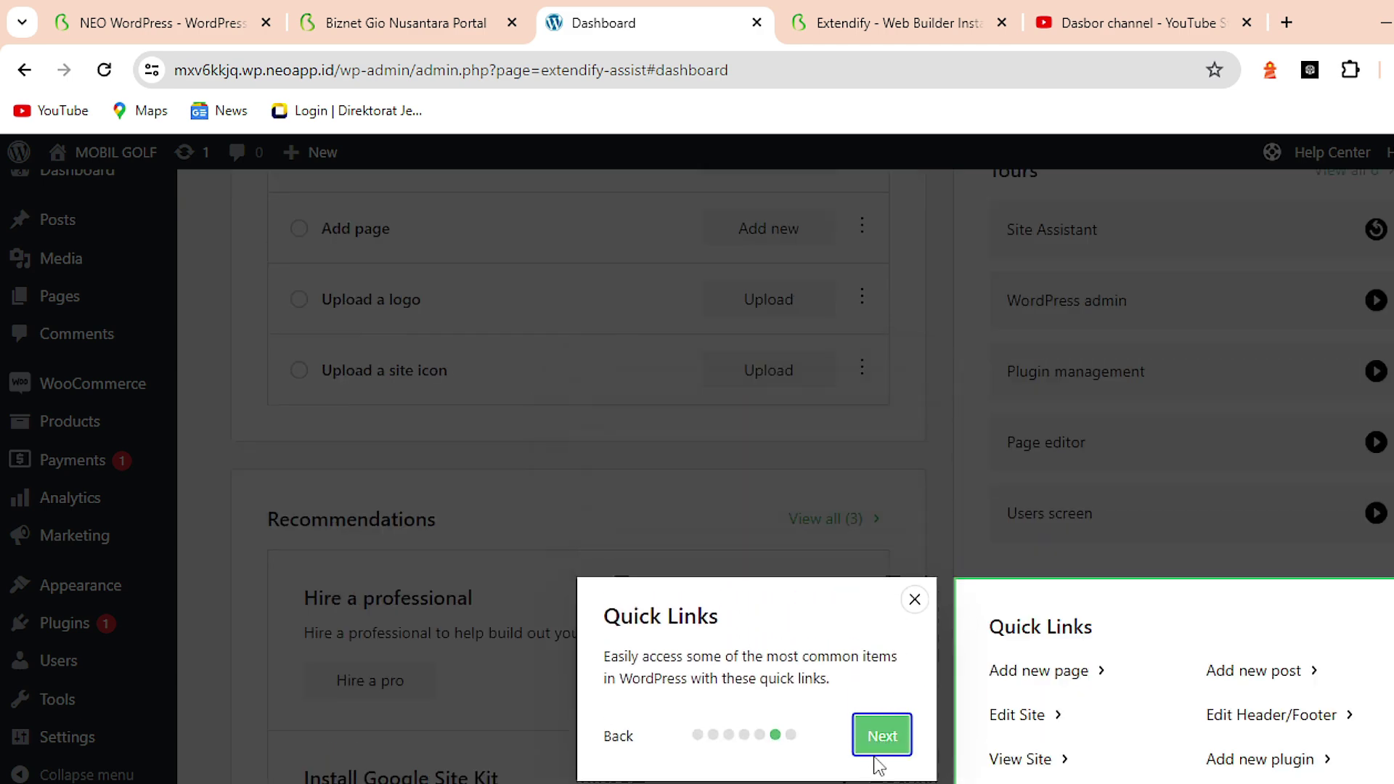
left_click(871, 748)
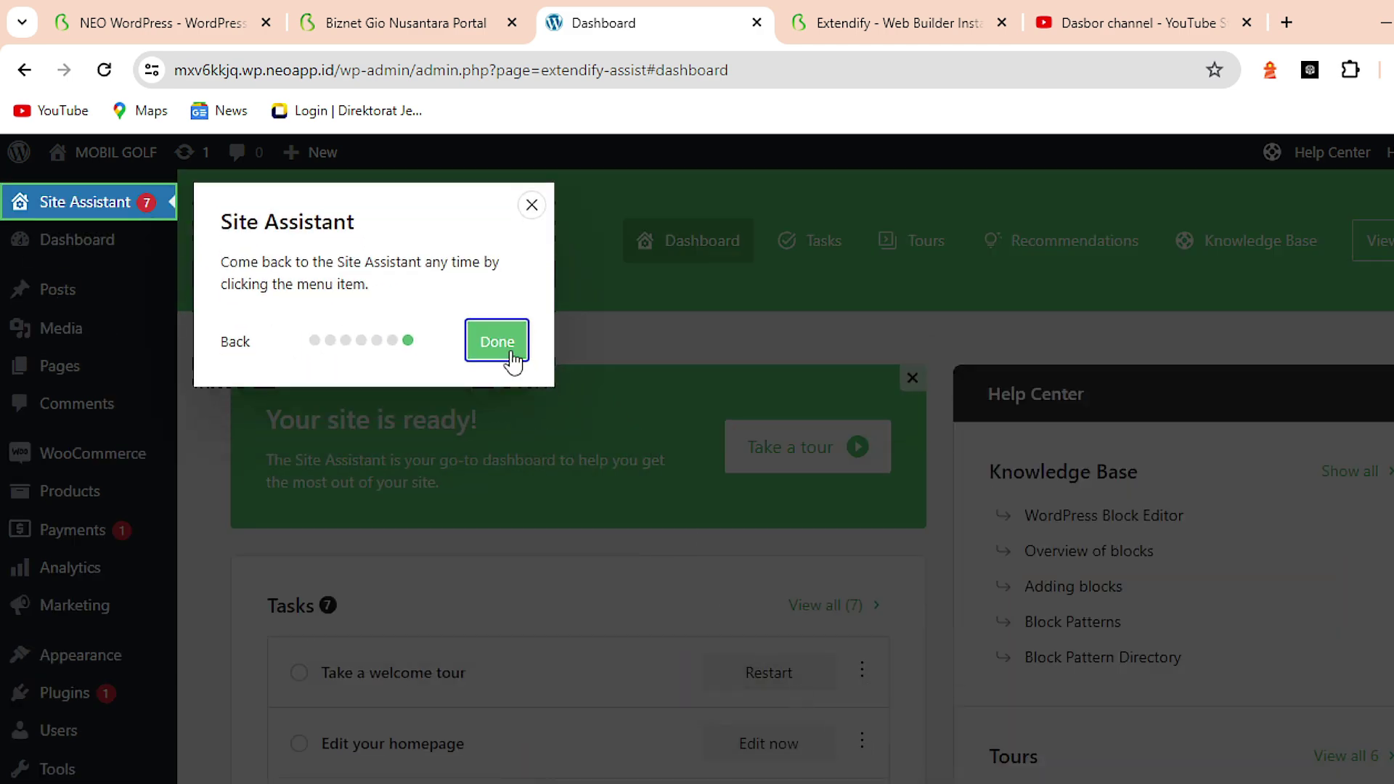
left_click(496, 341)
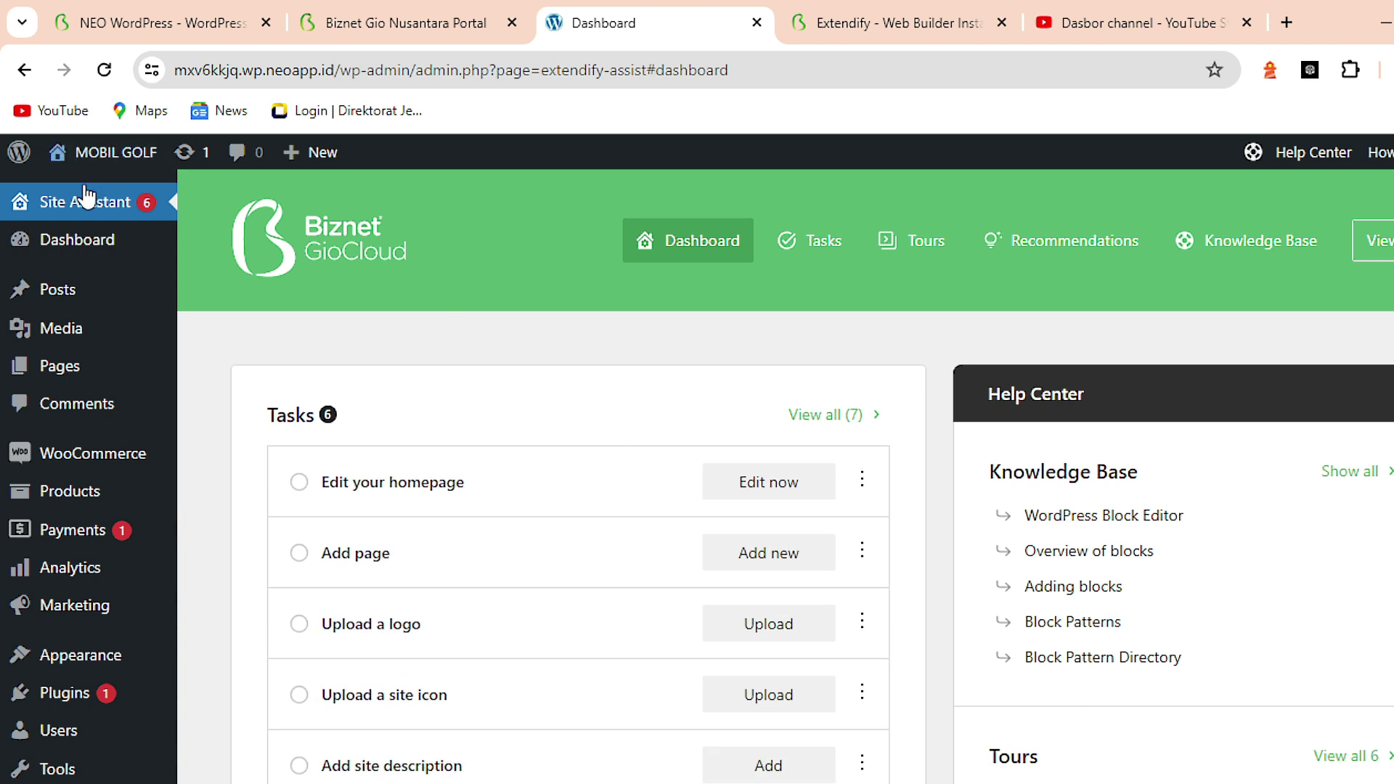
Start the Edit your homepage task and go through the block editor's welcome guide to the end
scroll(708, 414, "down", 2)
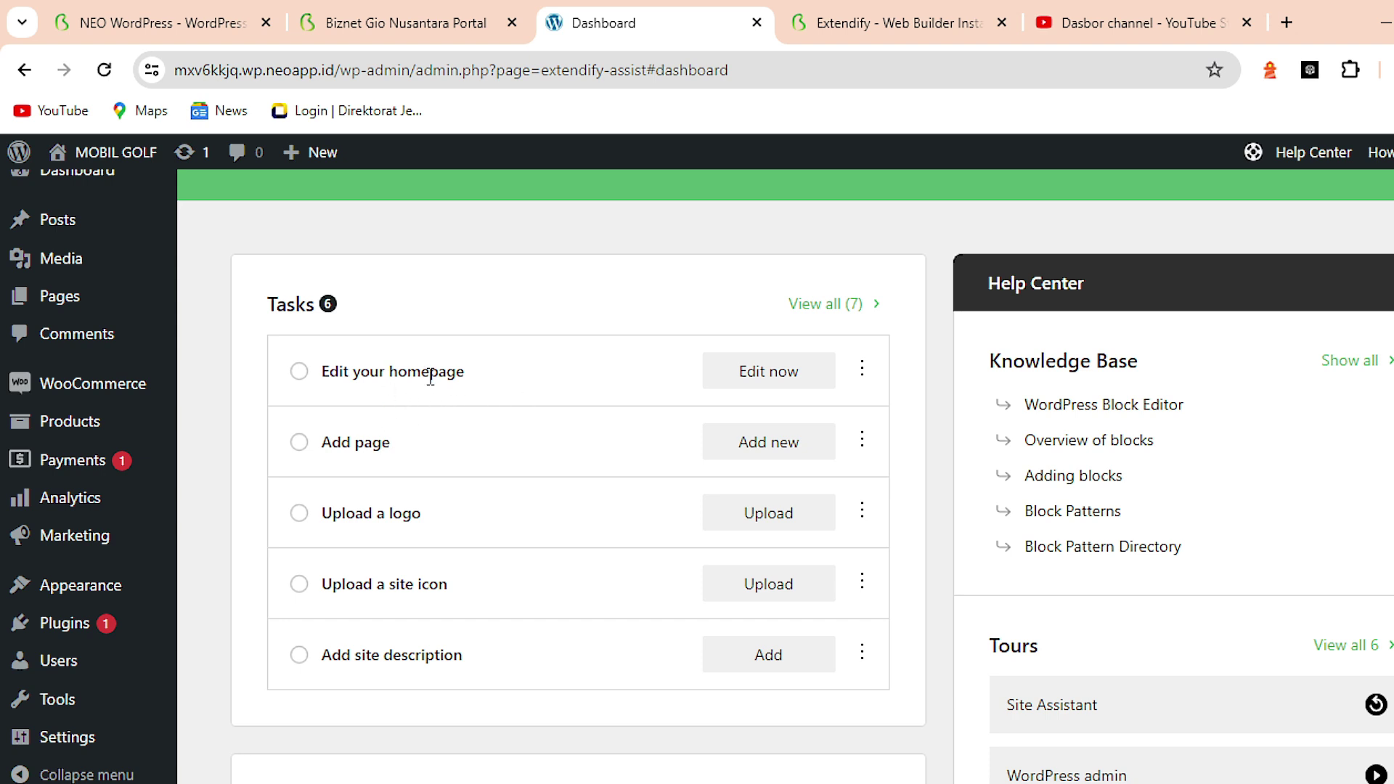
left_click(750, 377)
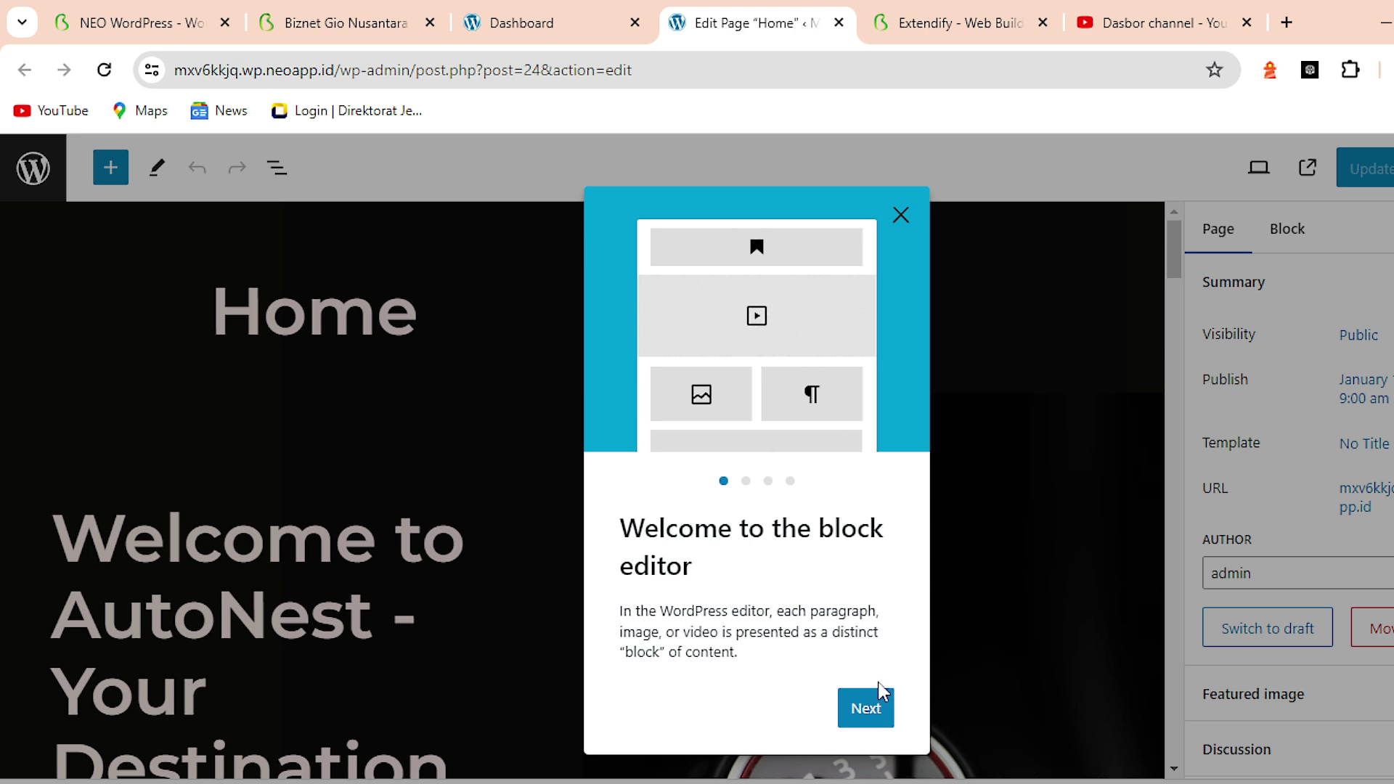
left_click(870, 710)
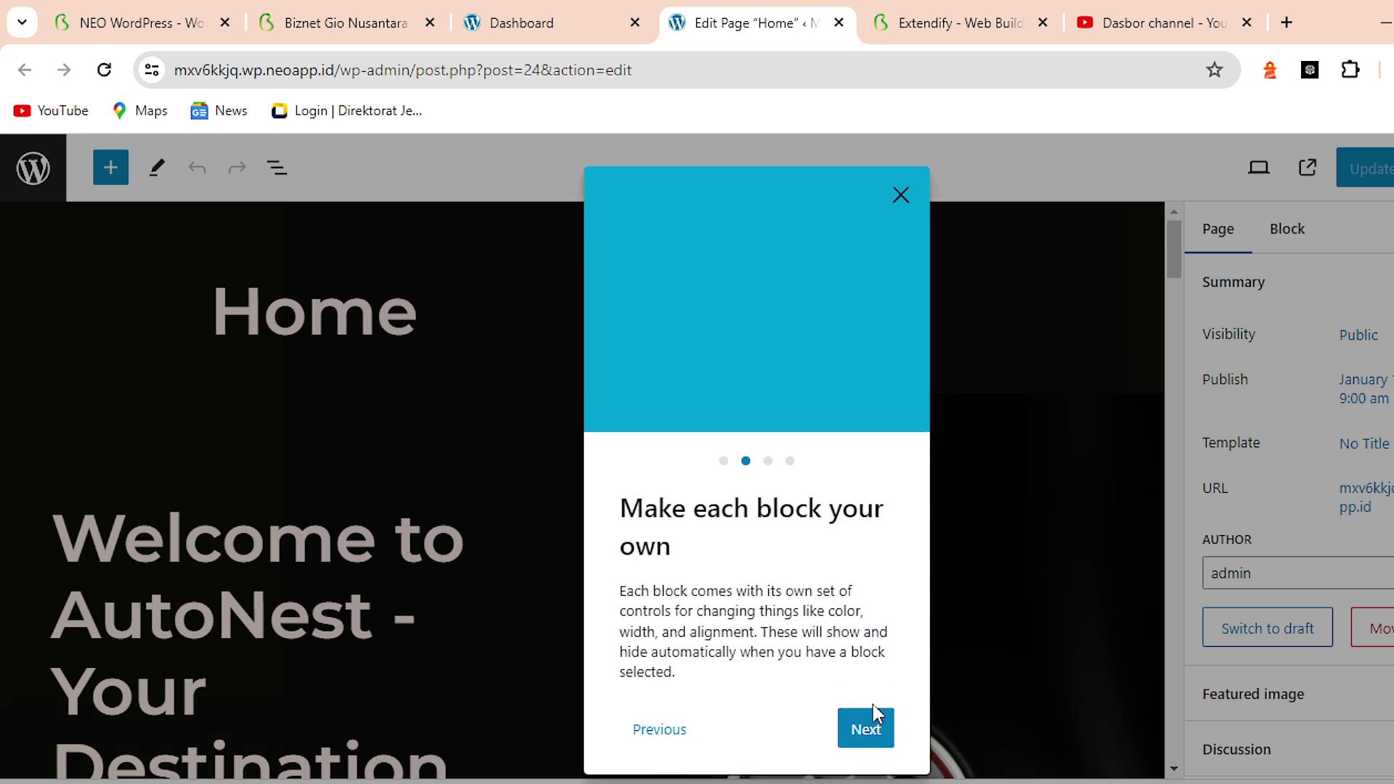
left_click(859, 733)
left_click(864, 722)
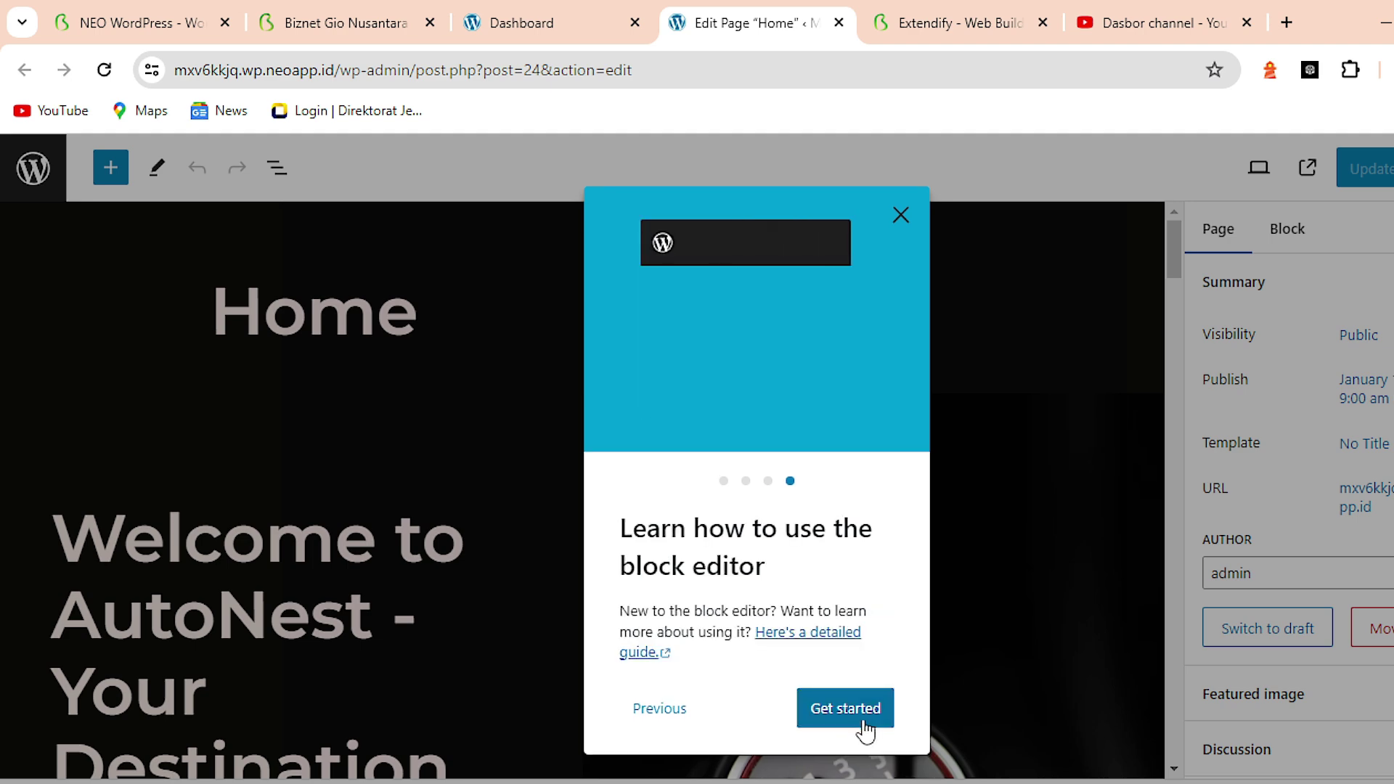
left_click(846, 709)
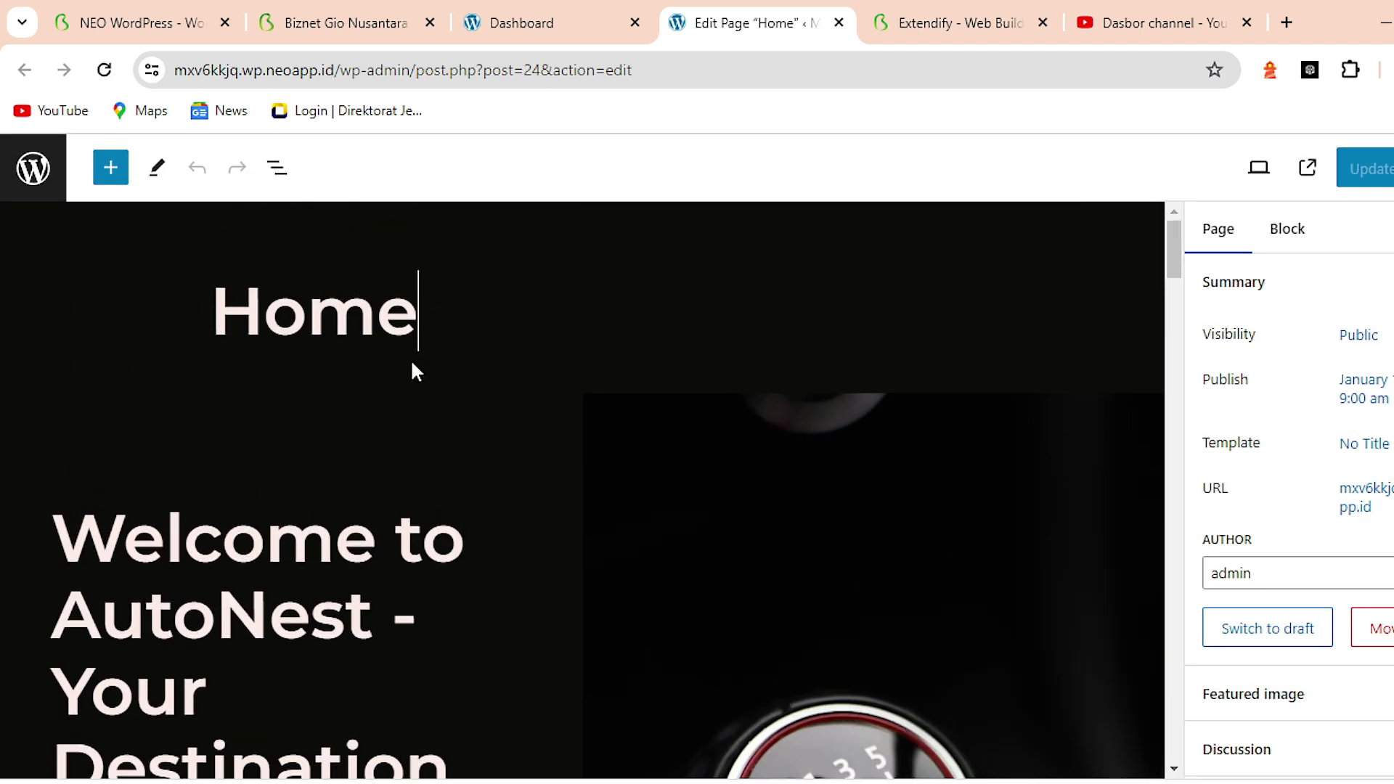
Replace the home page's title with "Mobil GOLF" and update the page
left_click_drag(418, 312, 255, 311)
left_click(210, 317)
left_click_drag(427, 321, 233, 318)
type("b")
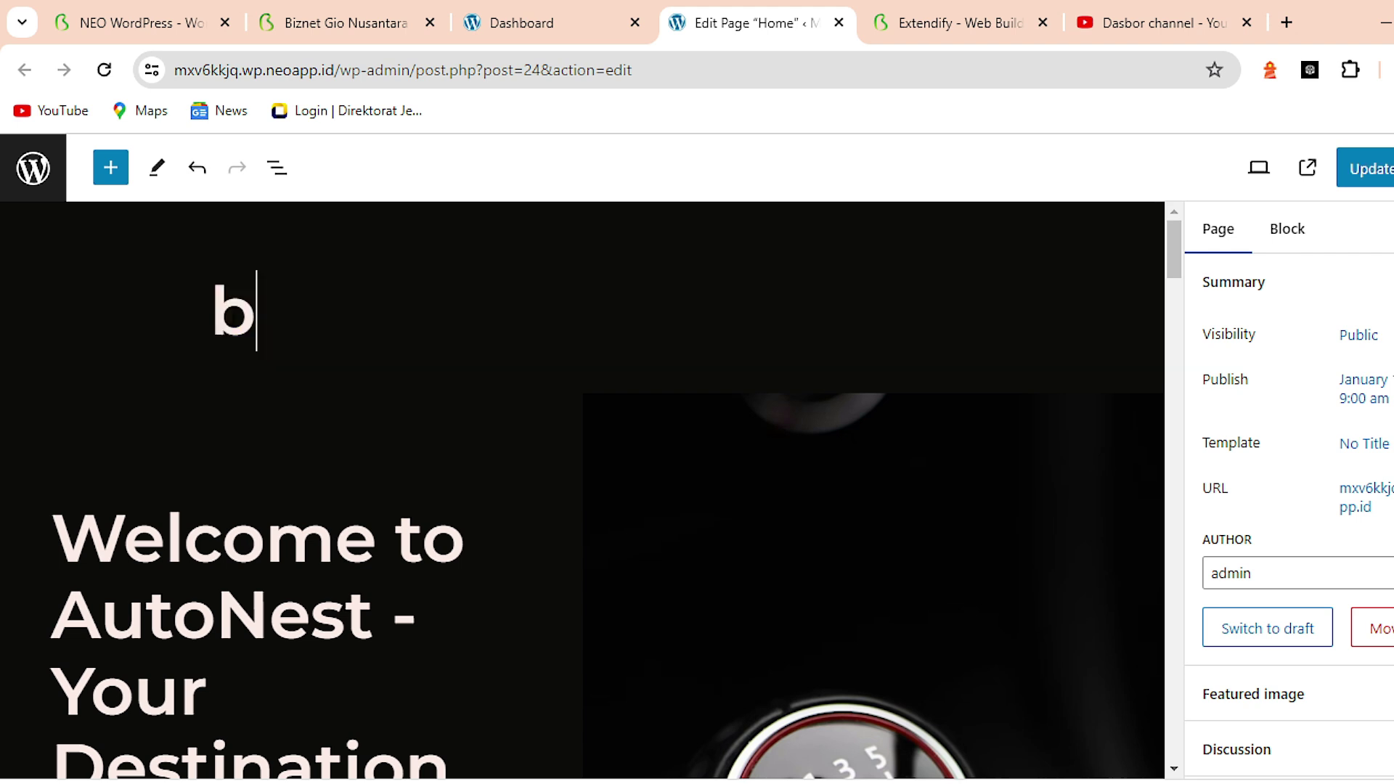
key("BackSpace")
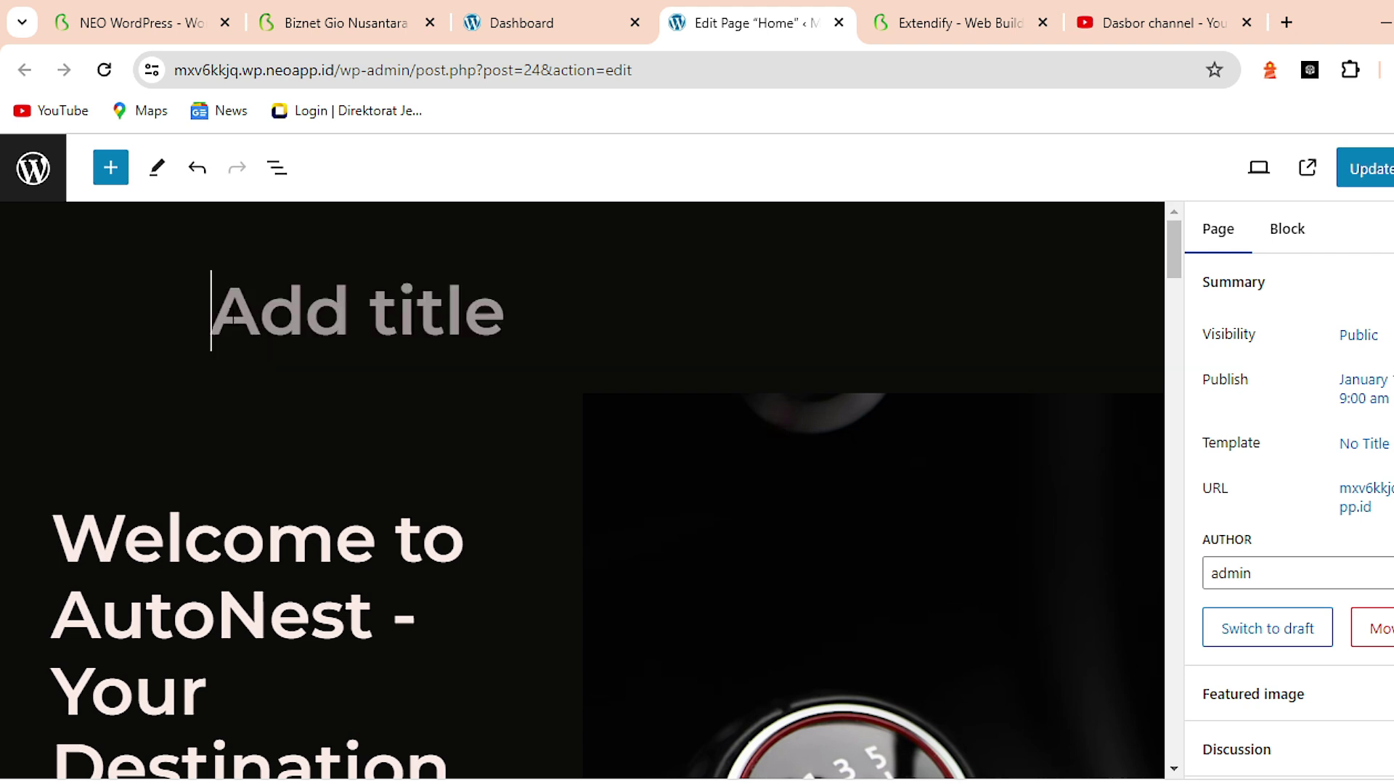
type("Mobil")
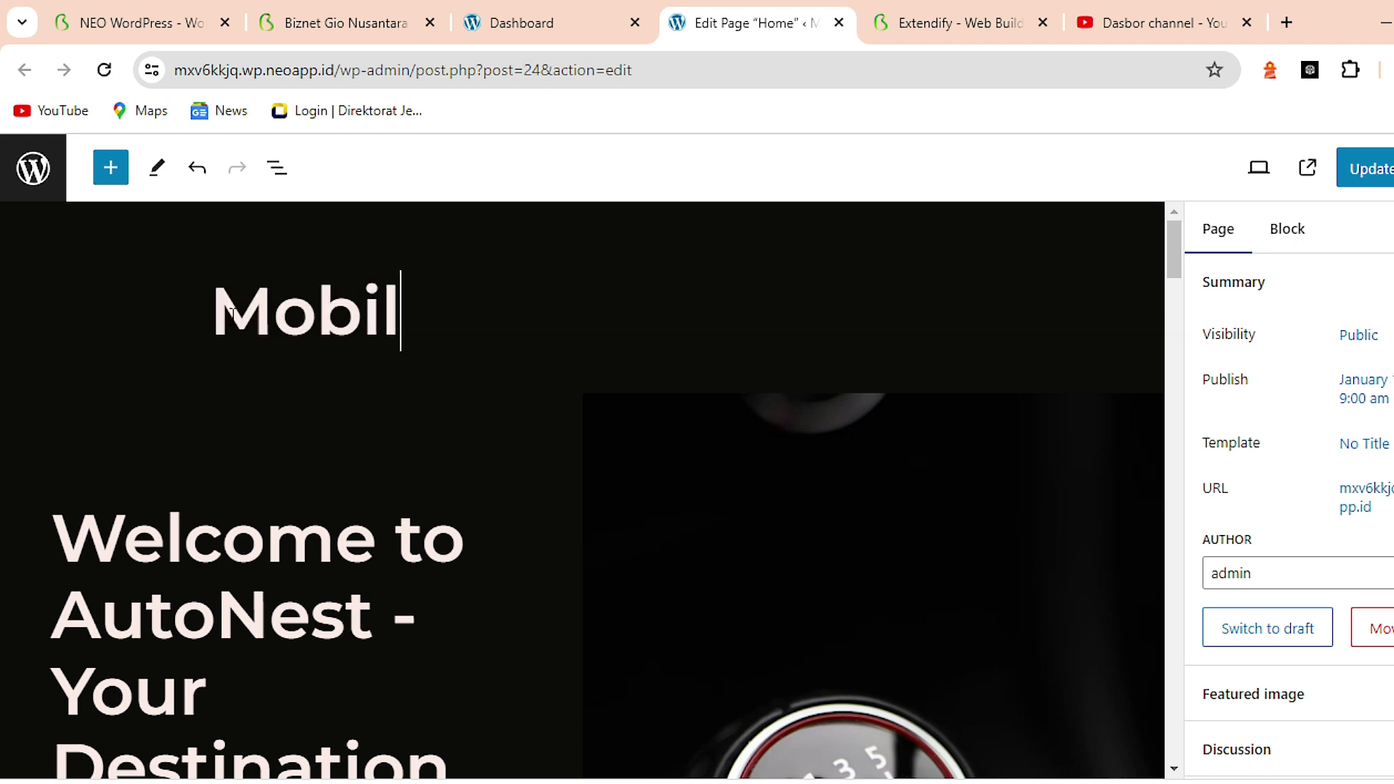
type(" GOLF")
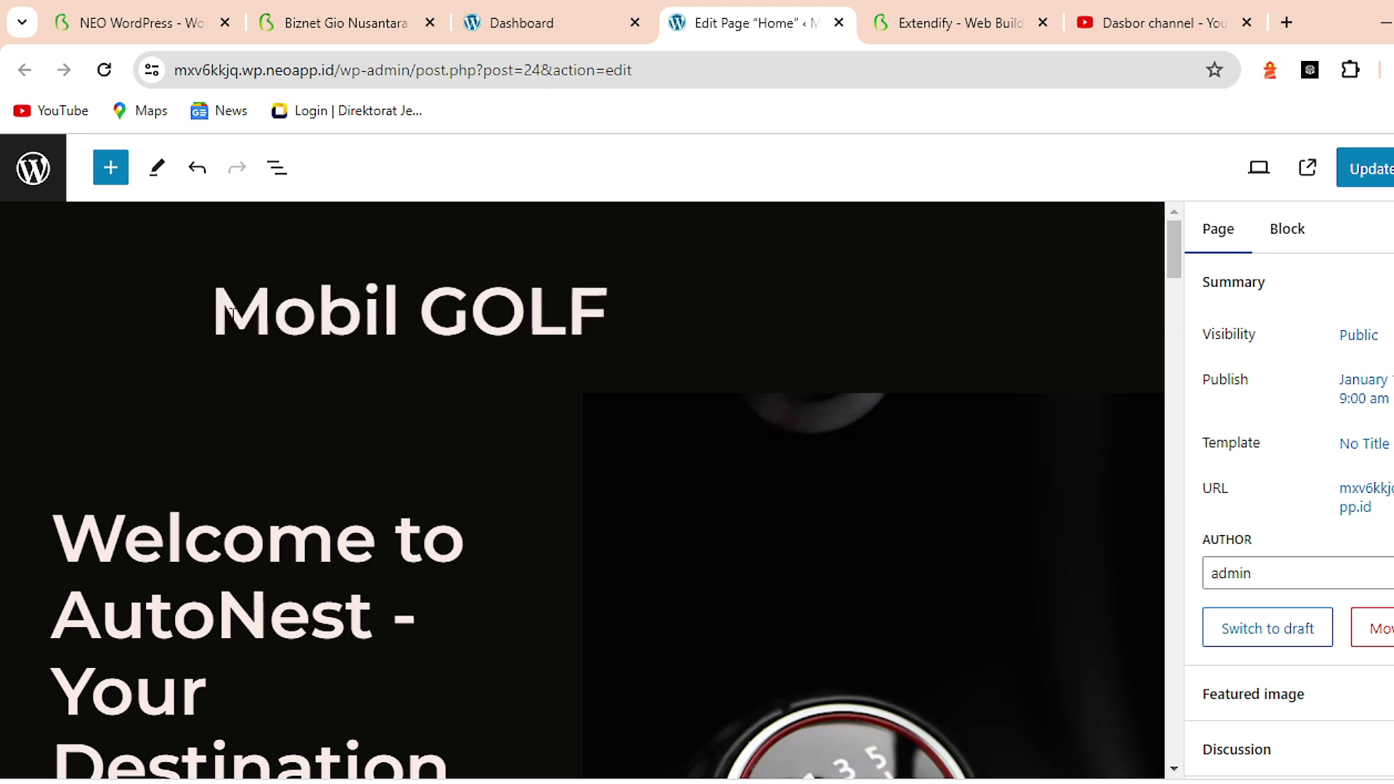
left_click(1376, 173)
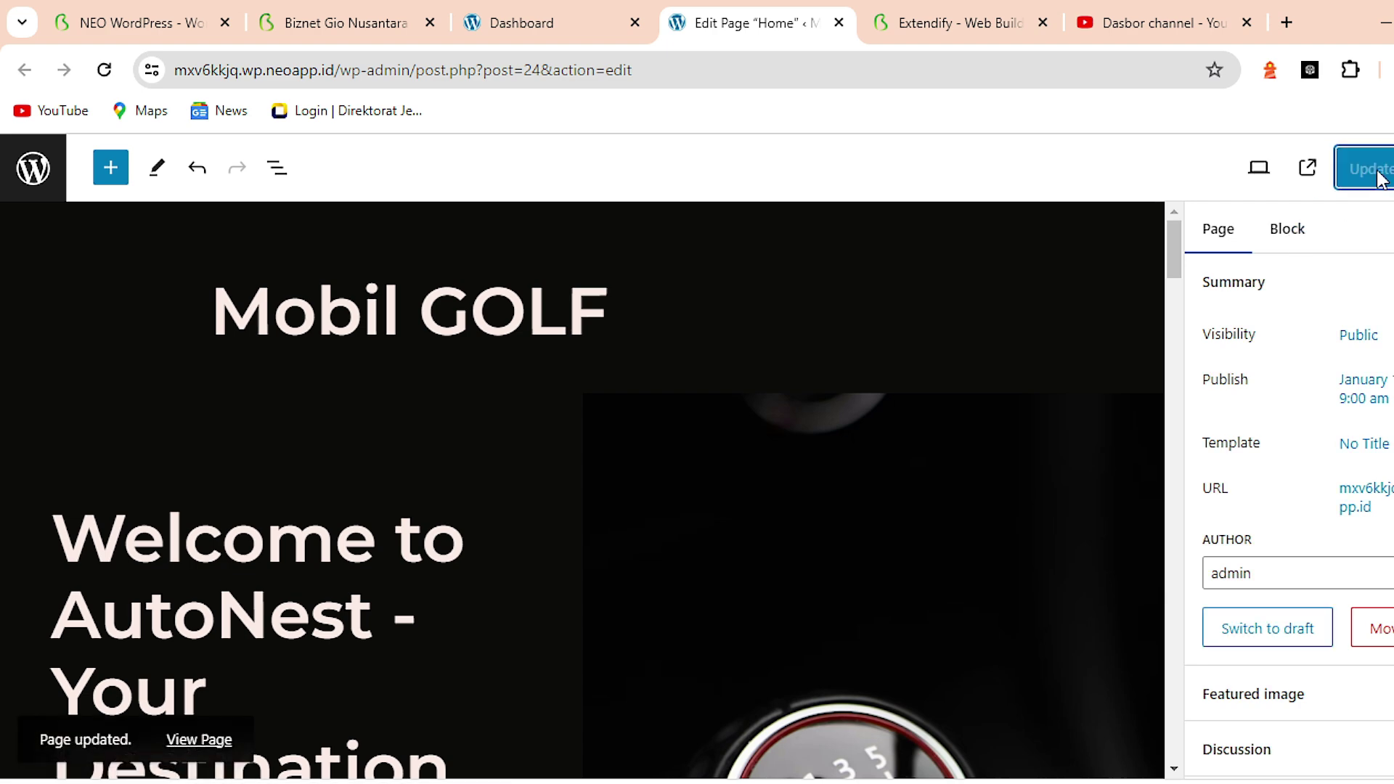
Look over the home page's welcome and automotive services sections in the block editor, and leave the editor
scroll(762, 492, "down", 5)
scroll(763, 488, "down", 10)
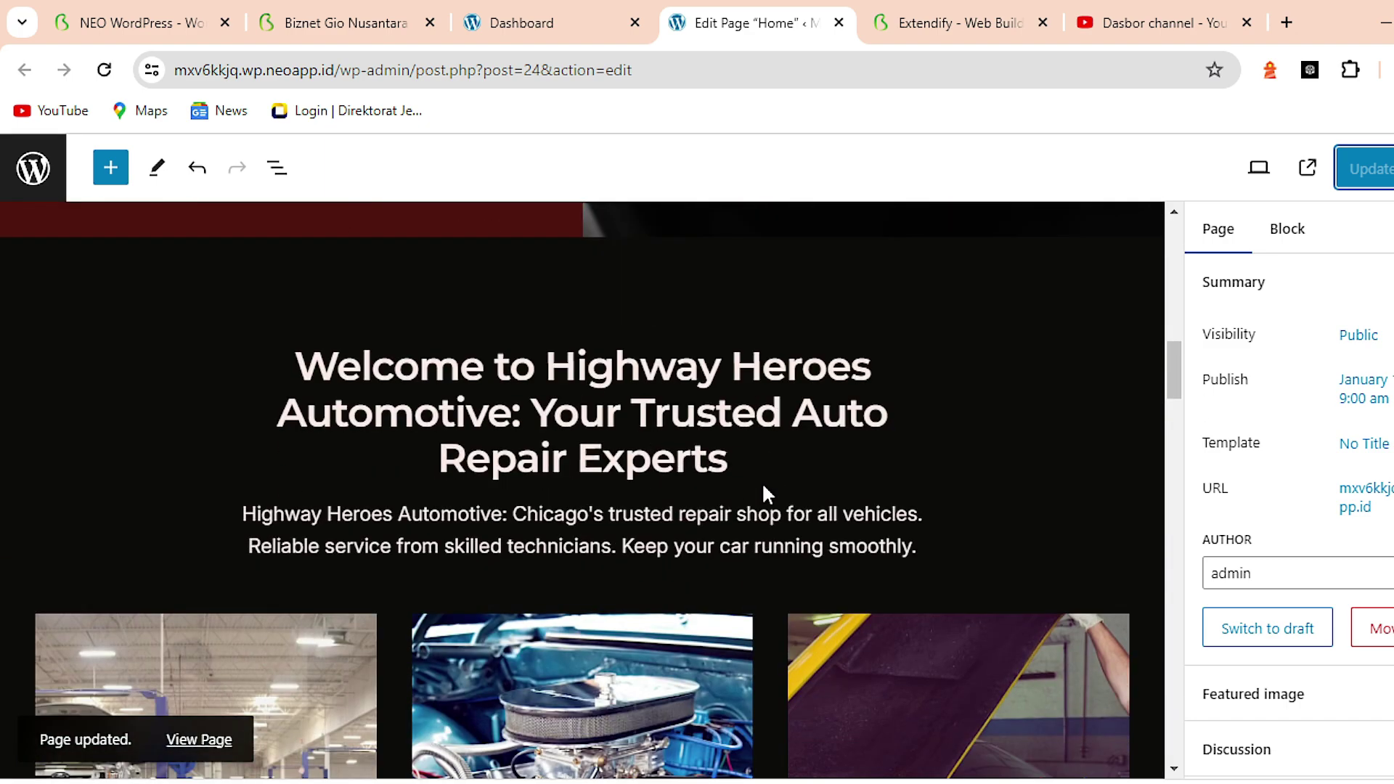
scroll(763, 490, "down", 4)
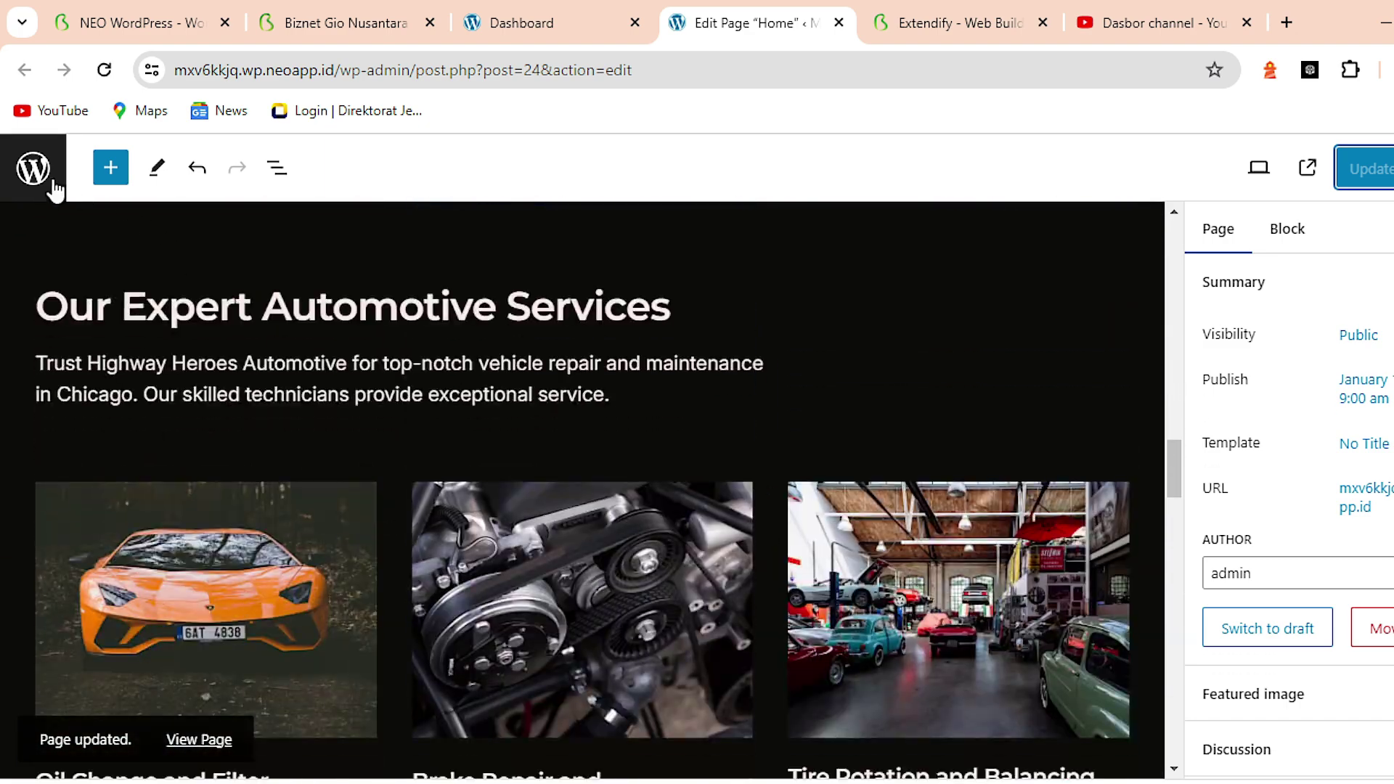
left_click(33, 168)
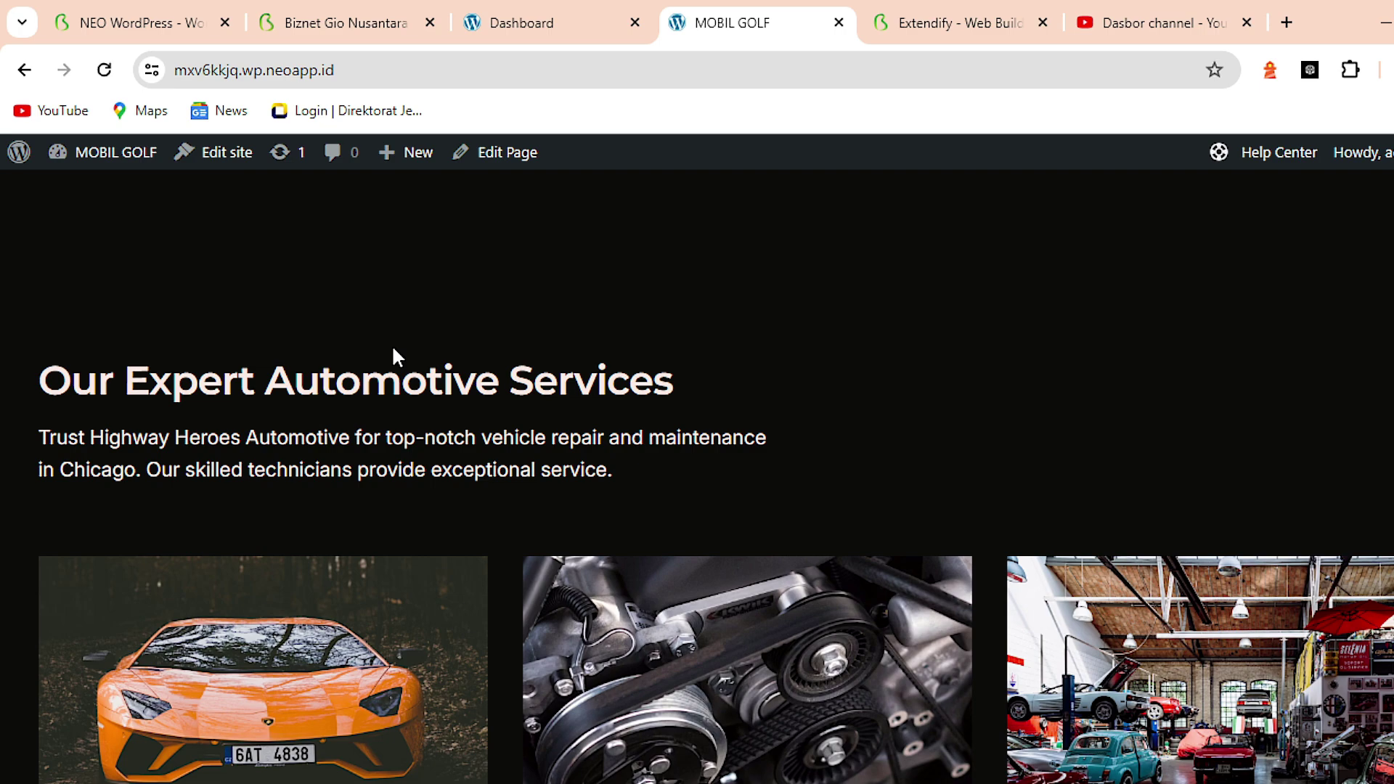
Examine the live MOBIL GOLF homepage from its services and testimonials down to the footer, and return to its header
scroll(393, 350, "down", 6)
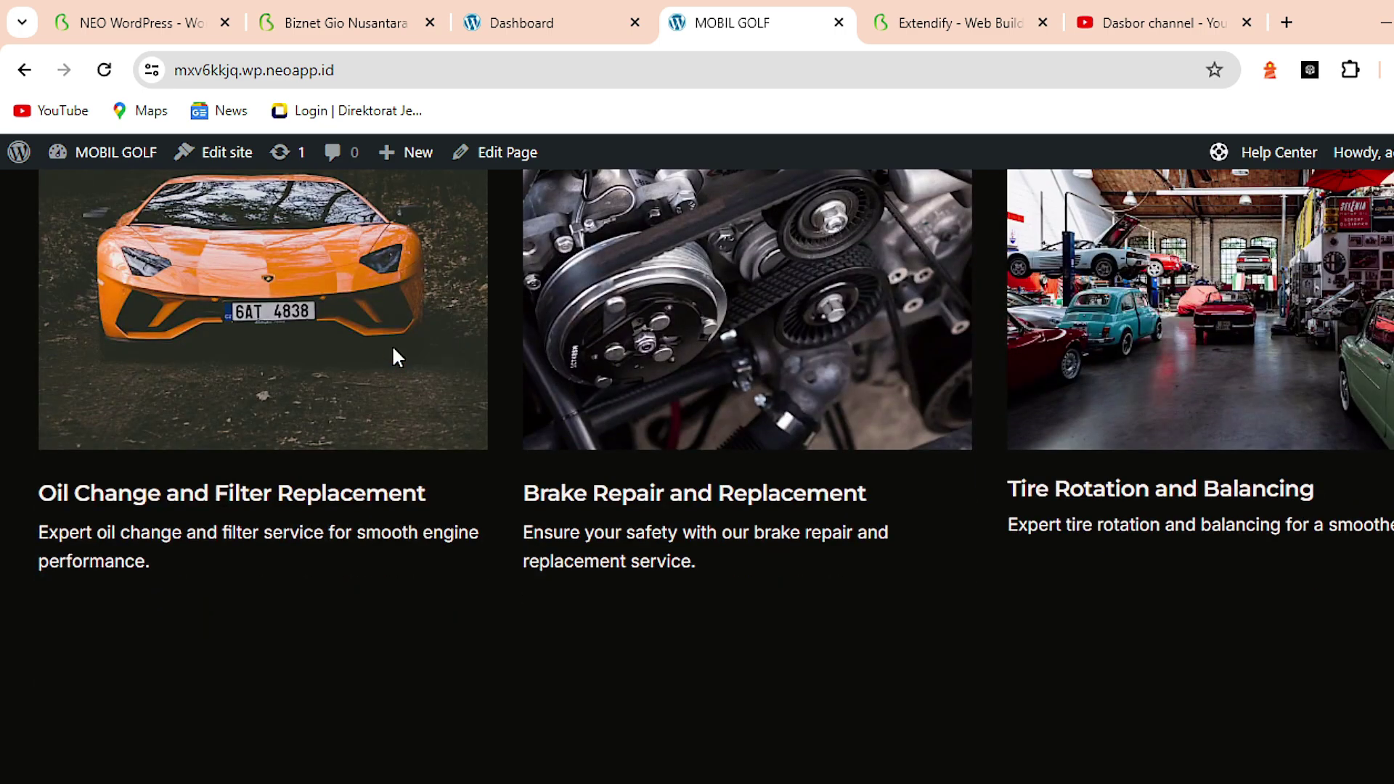
scroll(392, 350, "down", 4)
scroll(393, 350, "down", 10)
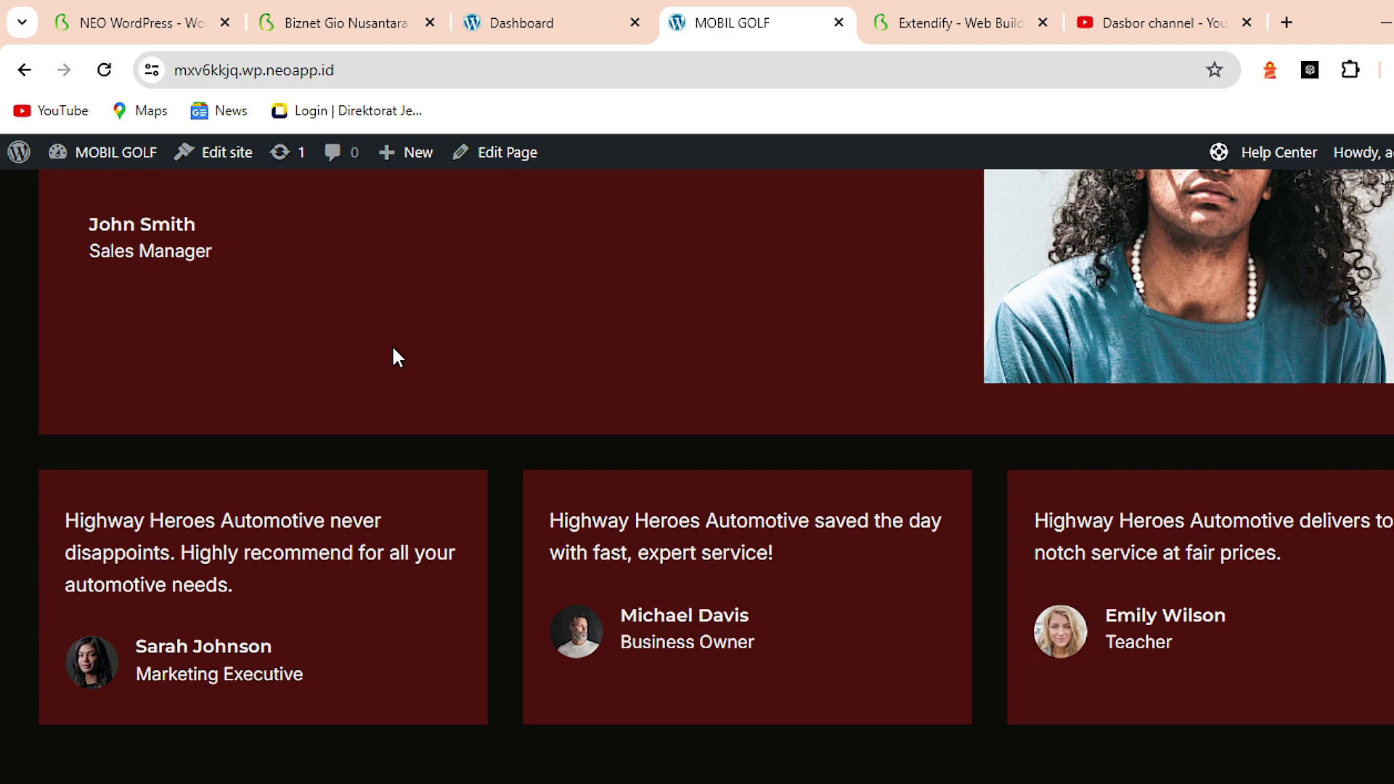
scroll(393, 350, "down", 10)
scroll(393, 348, "down", 5)
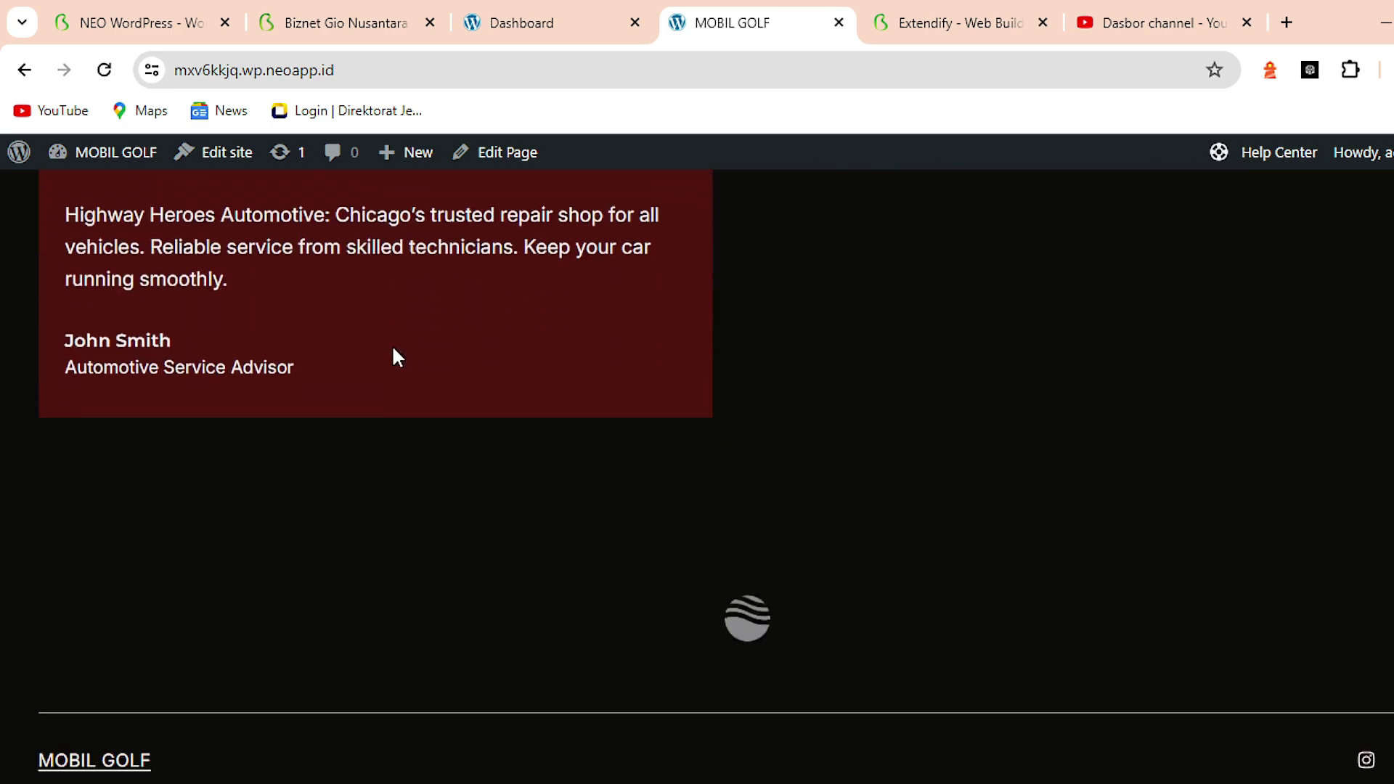
scroll(393, 356, "up", 10)
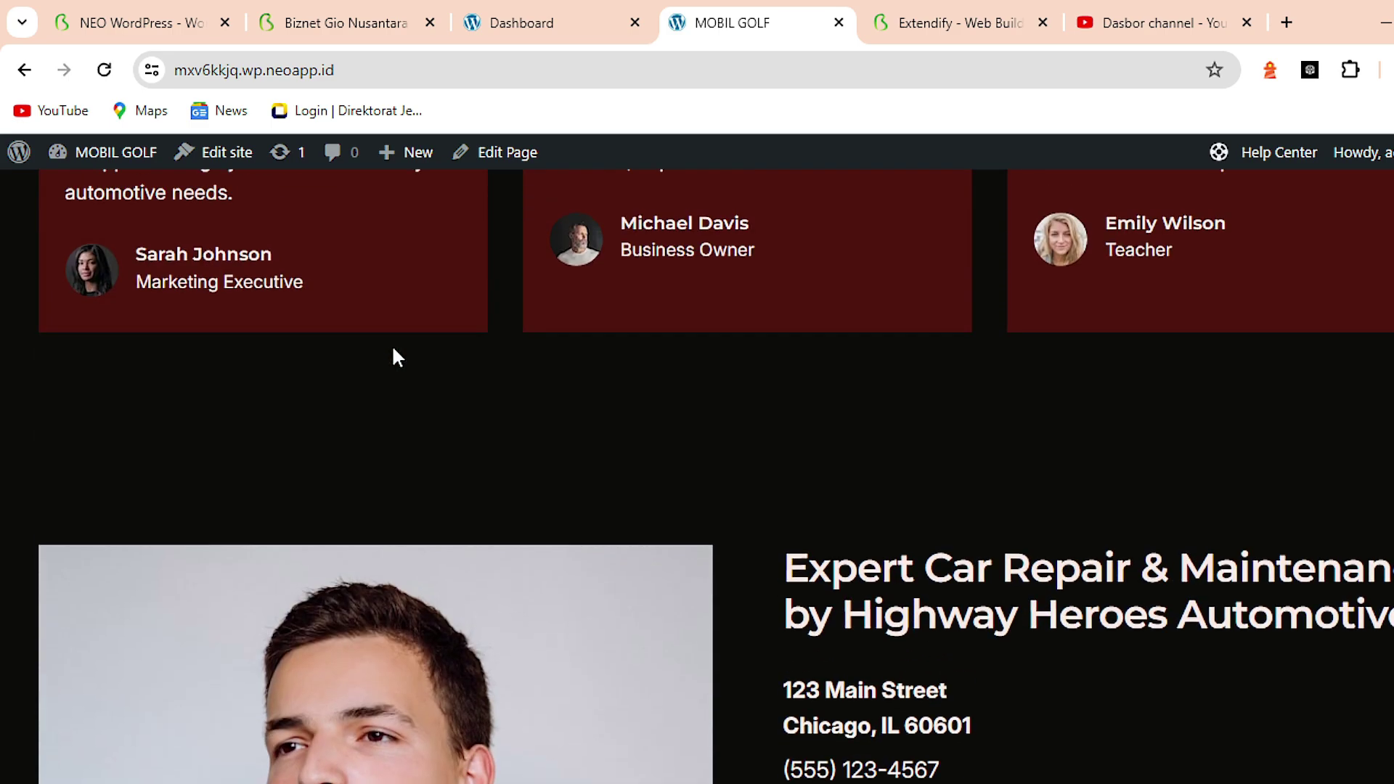
scroll(392, 355, "up", 20)
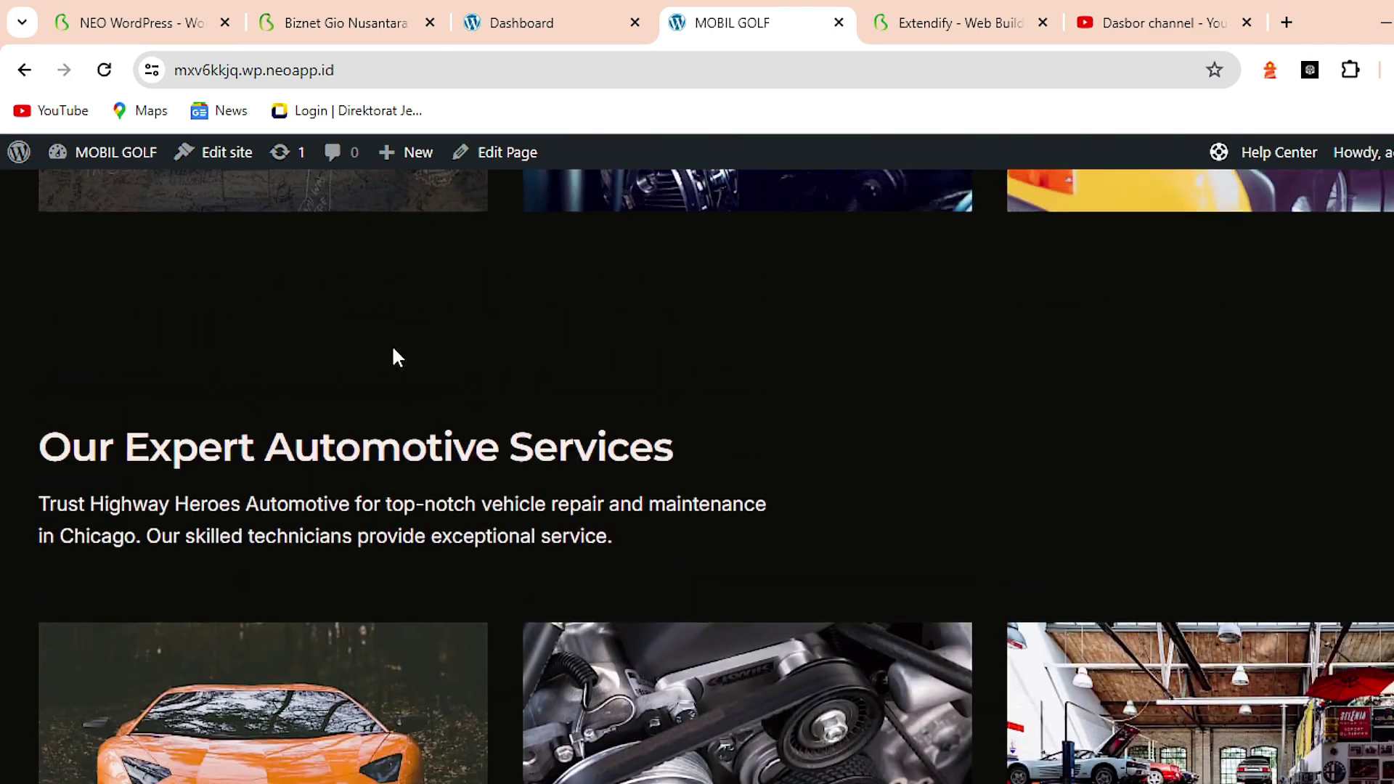
scroll(393, 356, "up", 15)
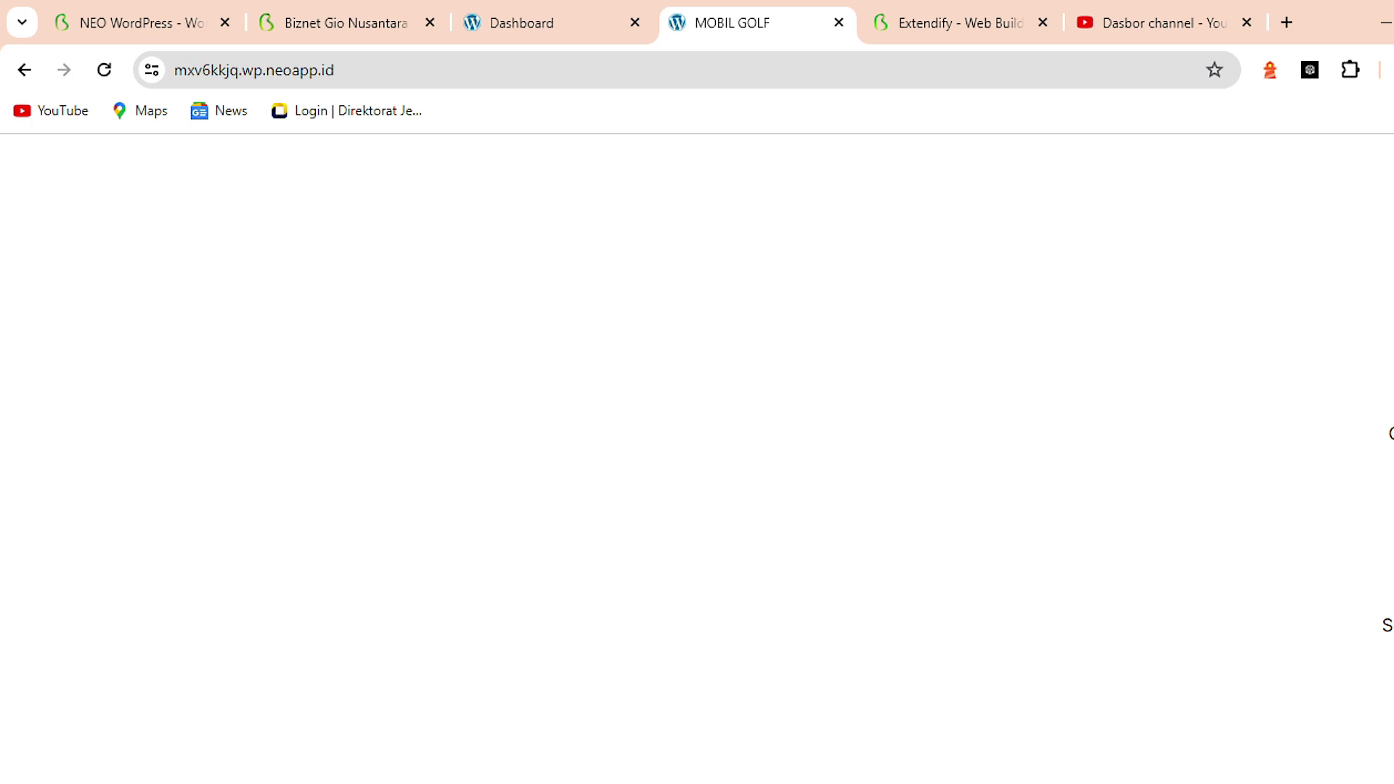
scroll(1251, 413, "down", 4)
scroll(1250, 408, "down", 20)
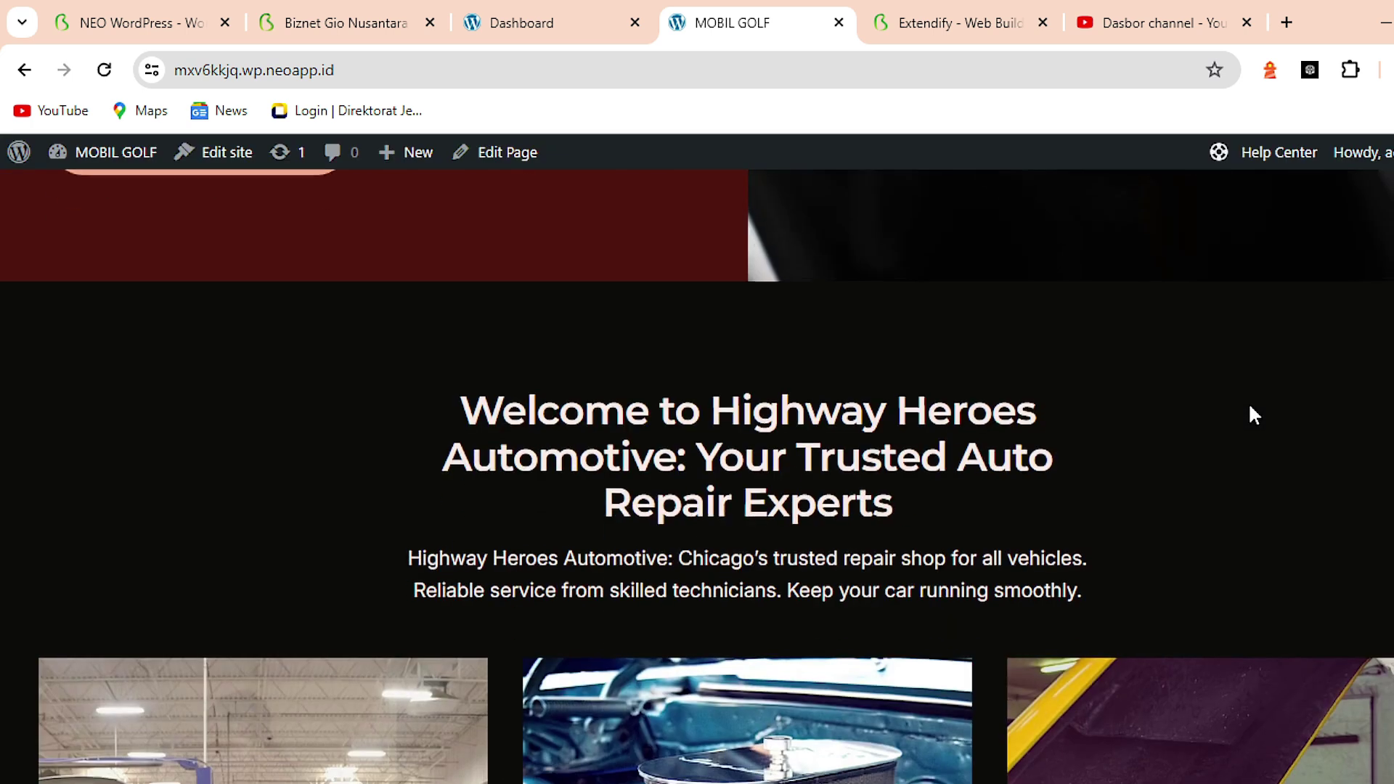
scroll(1250, 407, "down", 10)
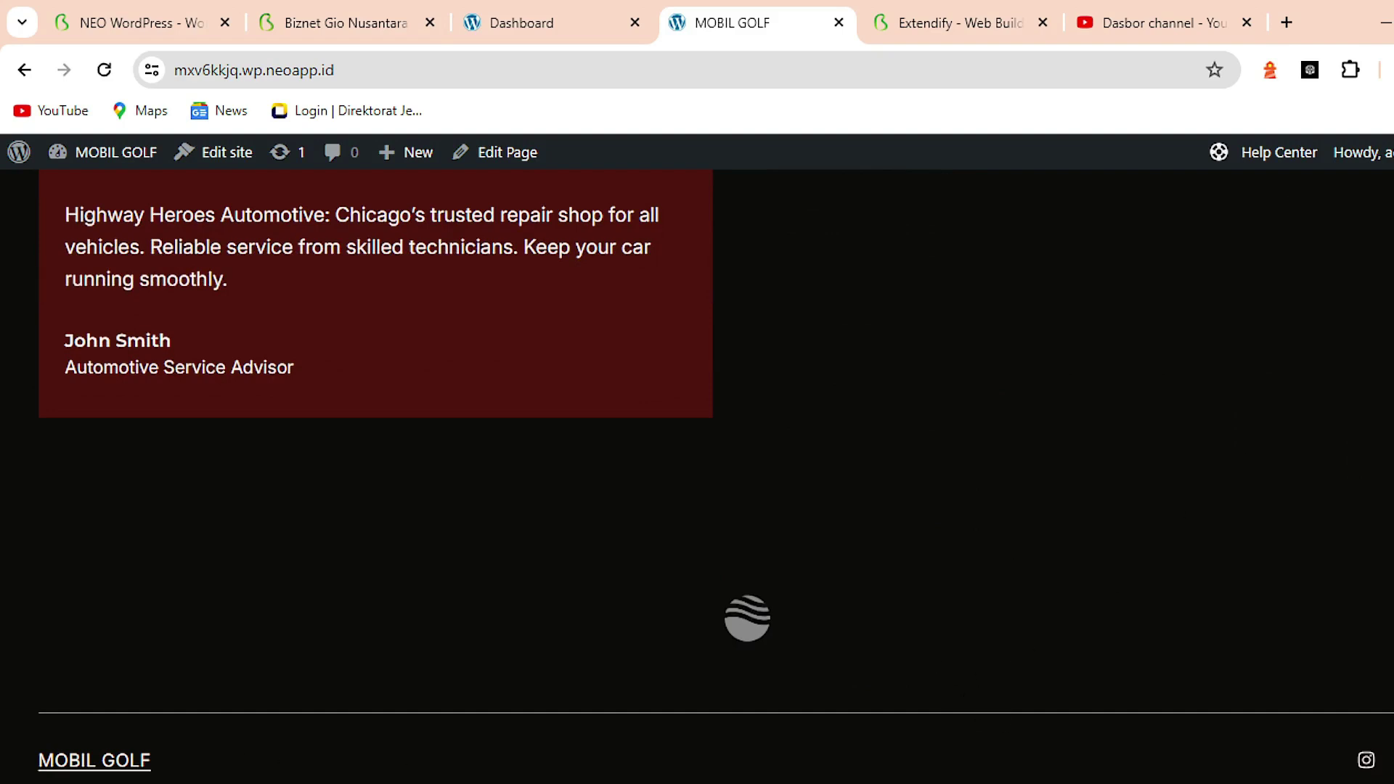
left_click(738, 631)
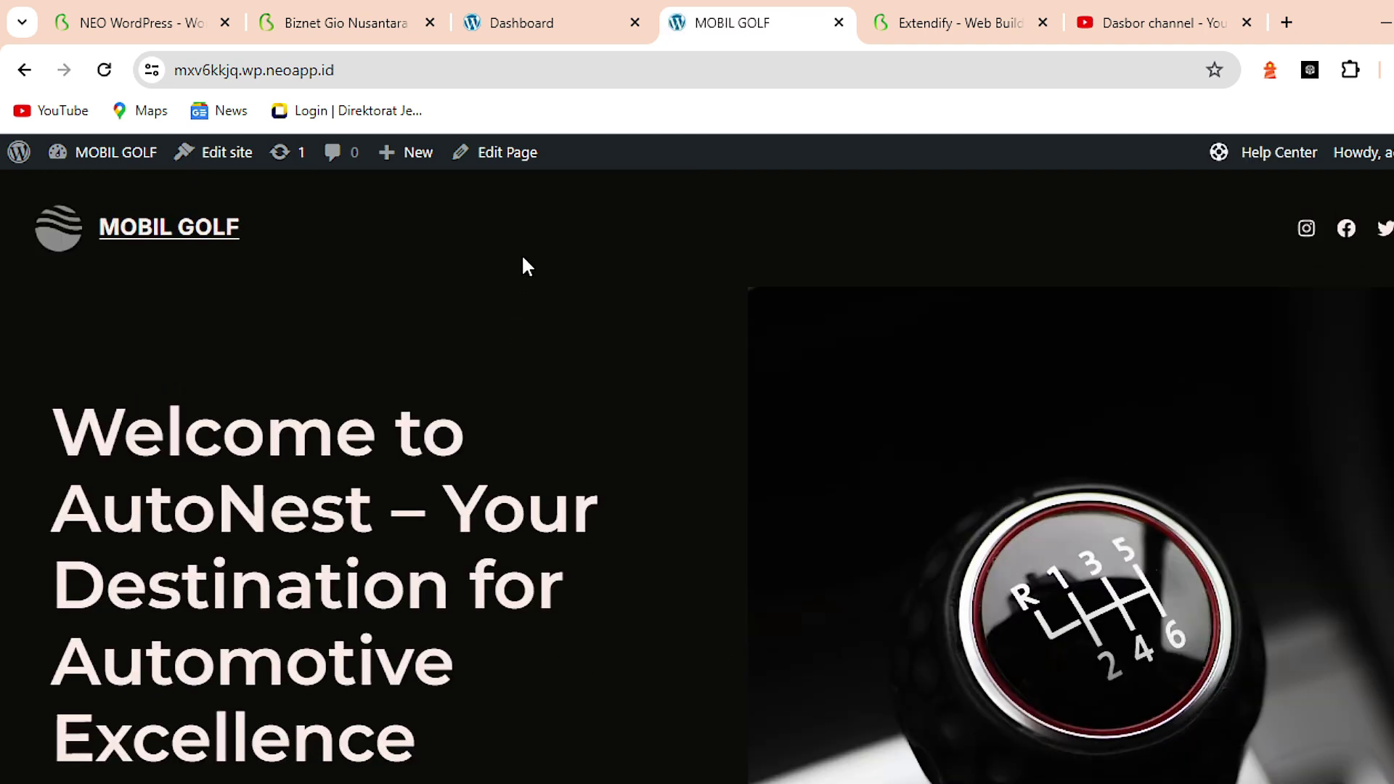
Return to the Site Assistant dashboard and look over its remaining tasks, recommendations and quick links
left_click(520, 28)
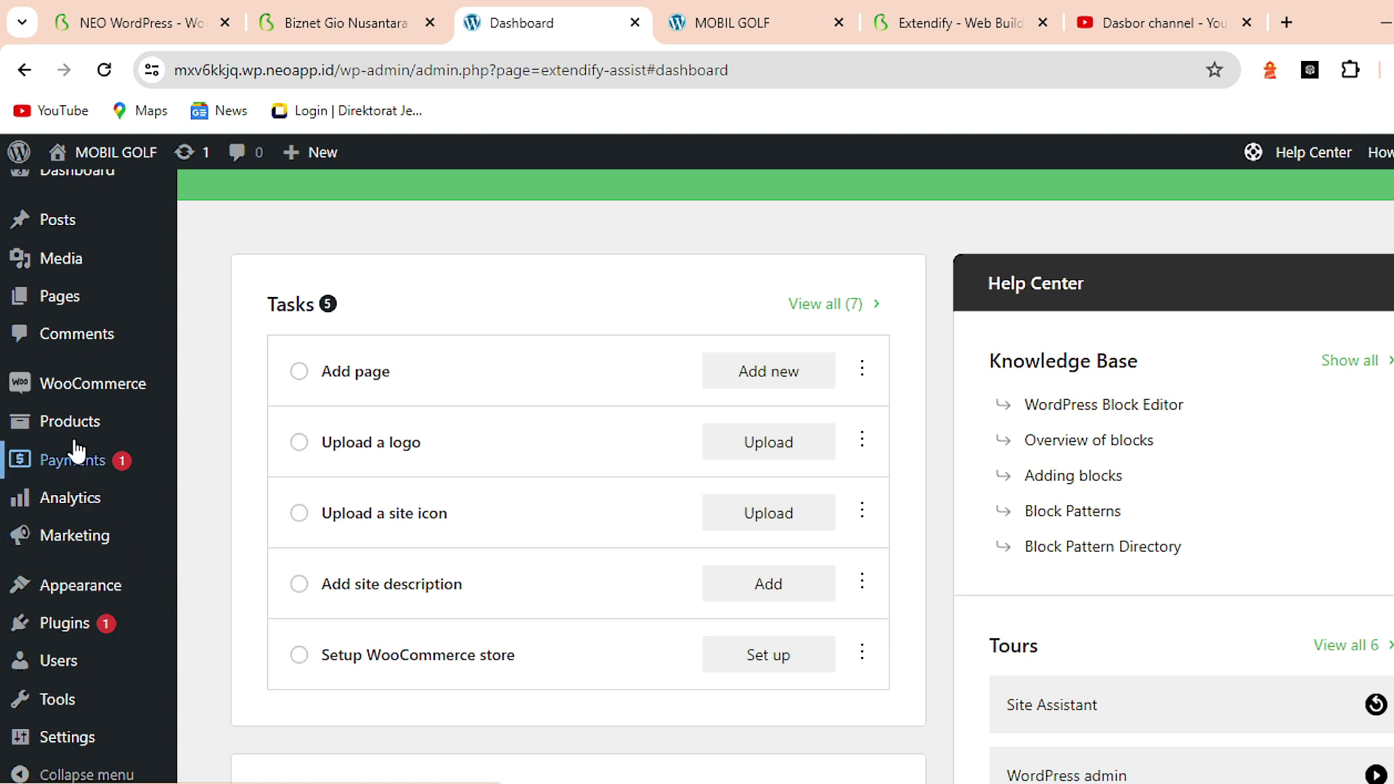
mouse_move(73, 439)
scroll(73, 491, "down", 6)
mouse_move(75, 667)
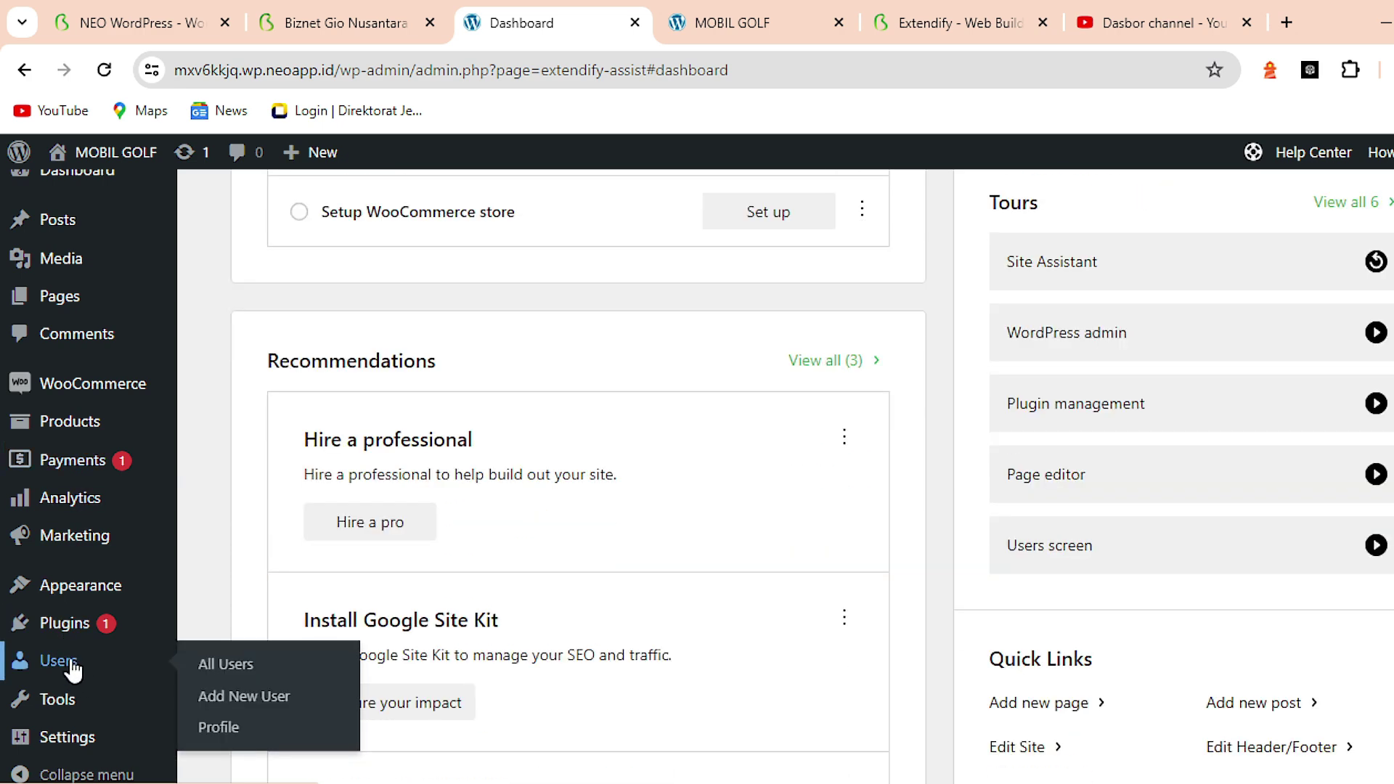
Open the list of installed plugins and look through its entries
left_click(69, 632)
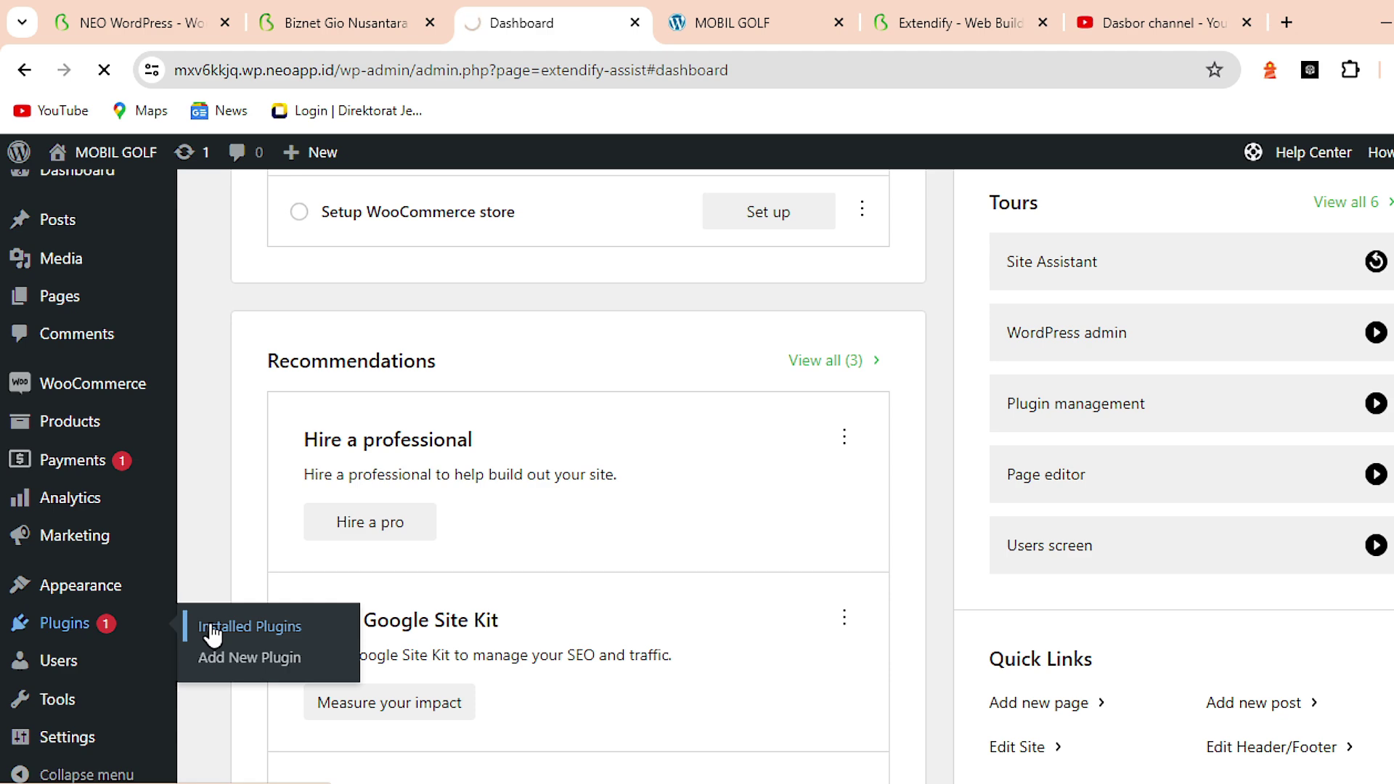
scroll(229, 639, "down", 1)
scroll(229, 635, "down", 2)
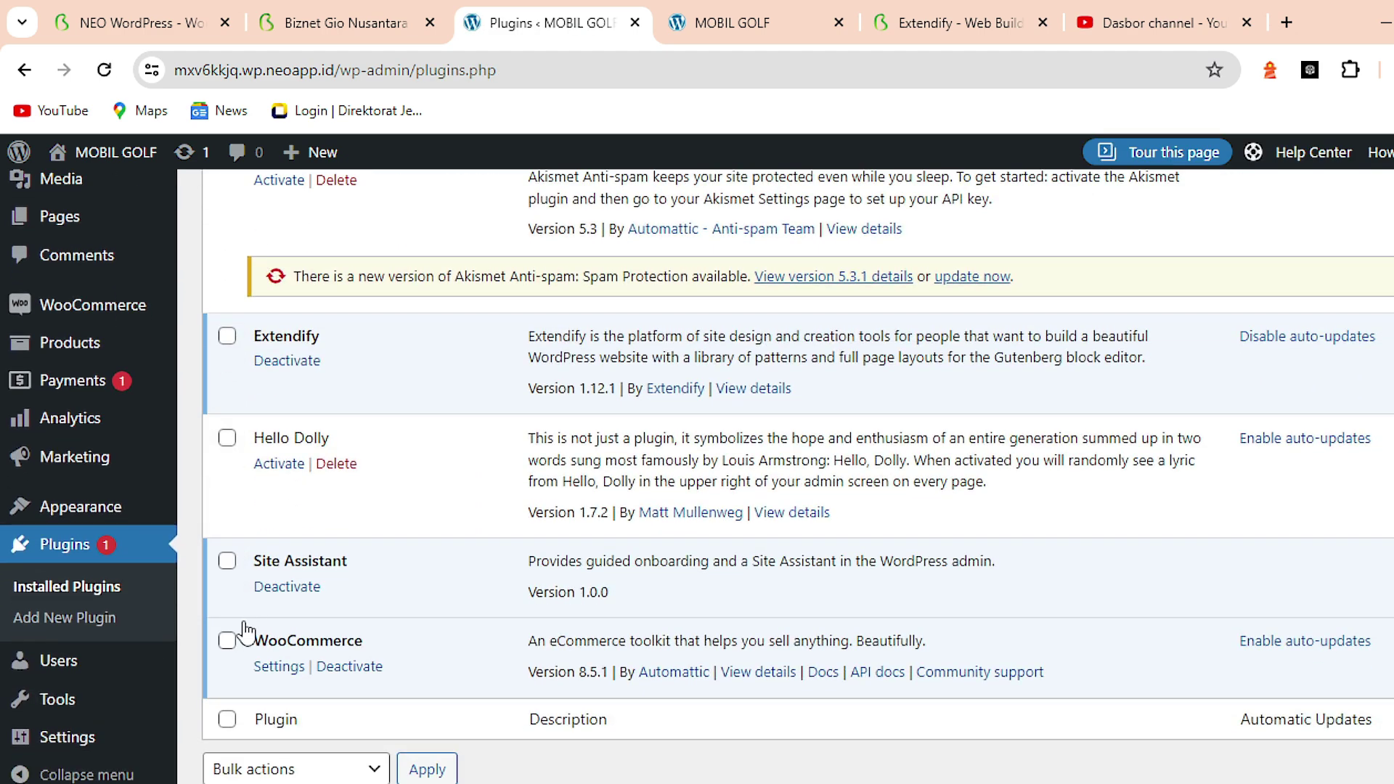
scroll(231, 643, "up", 3)
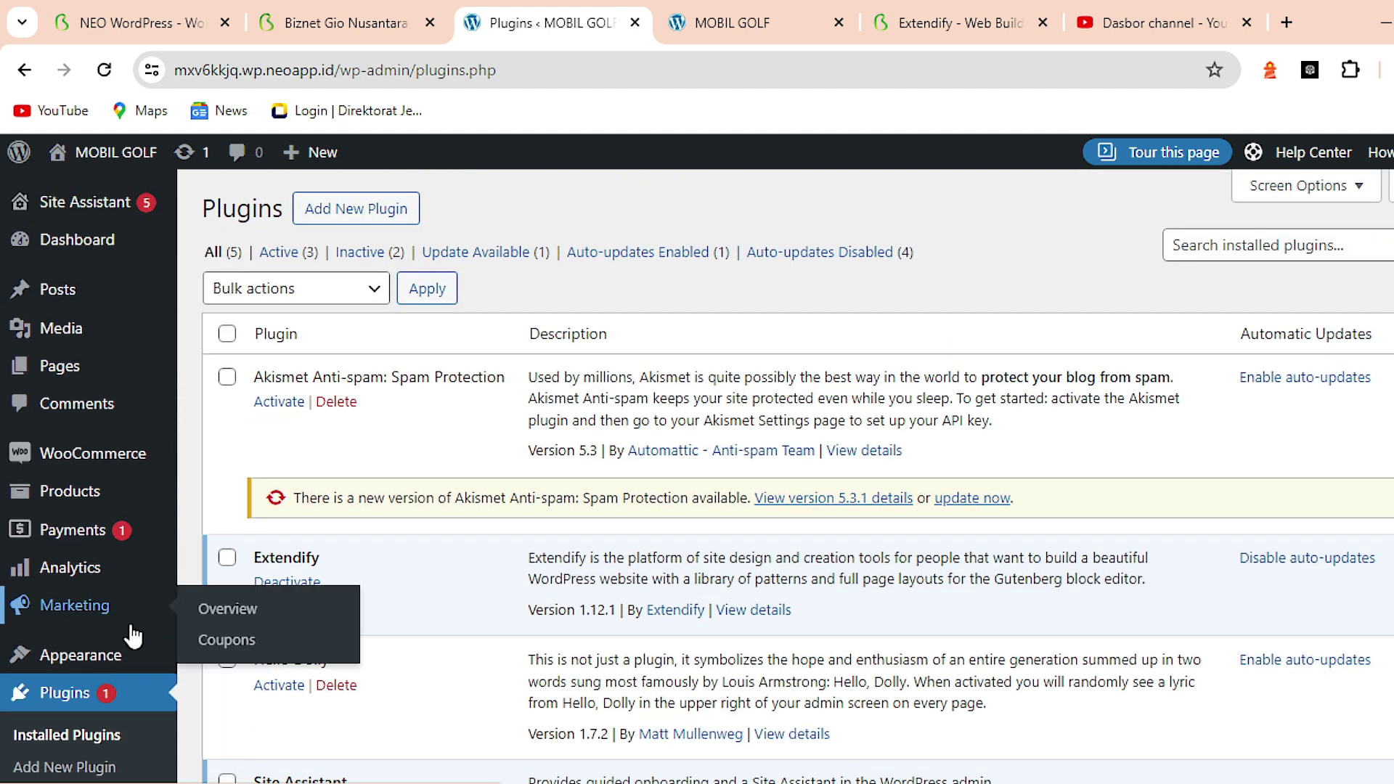
Open the "Hello world!" post in the block editor and look over its post settings
left_click(64, 301)
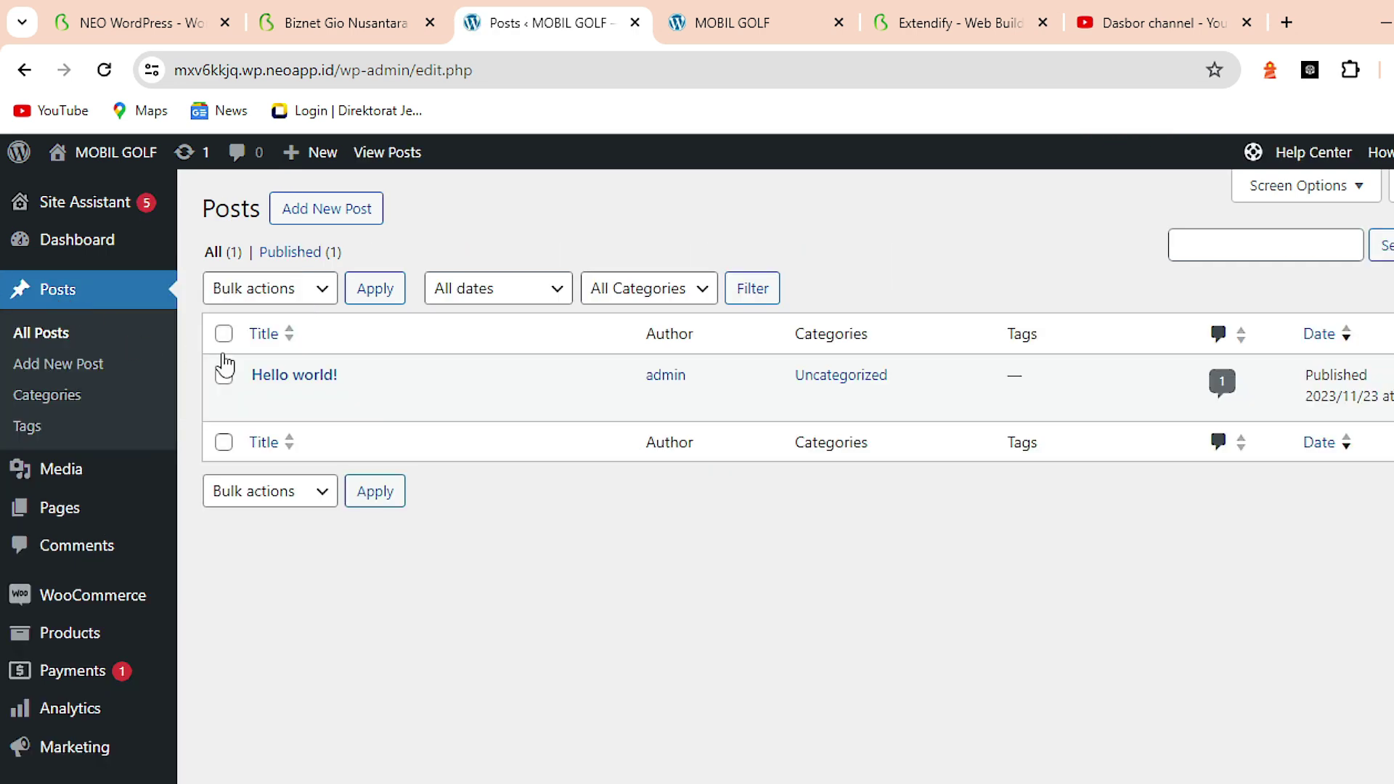
left_click(263, 403)
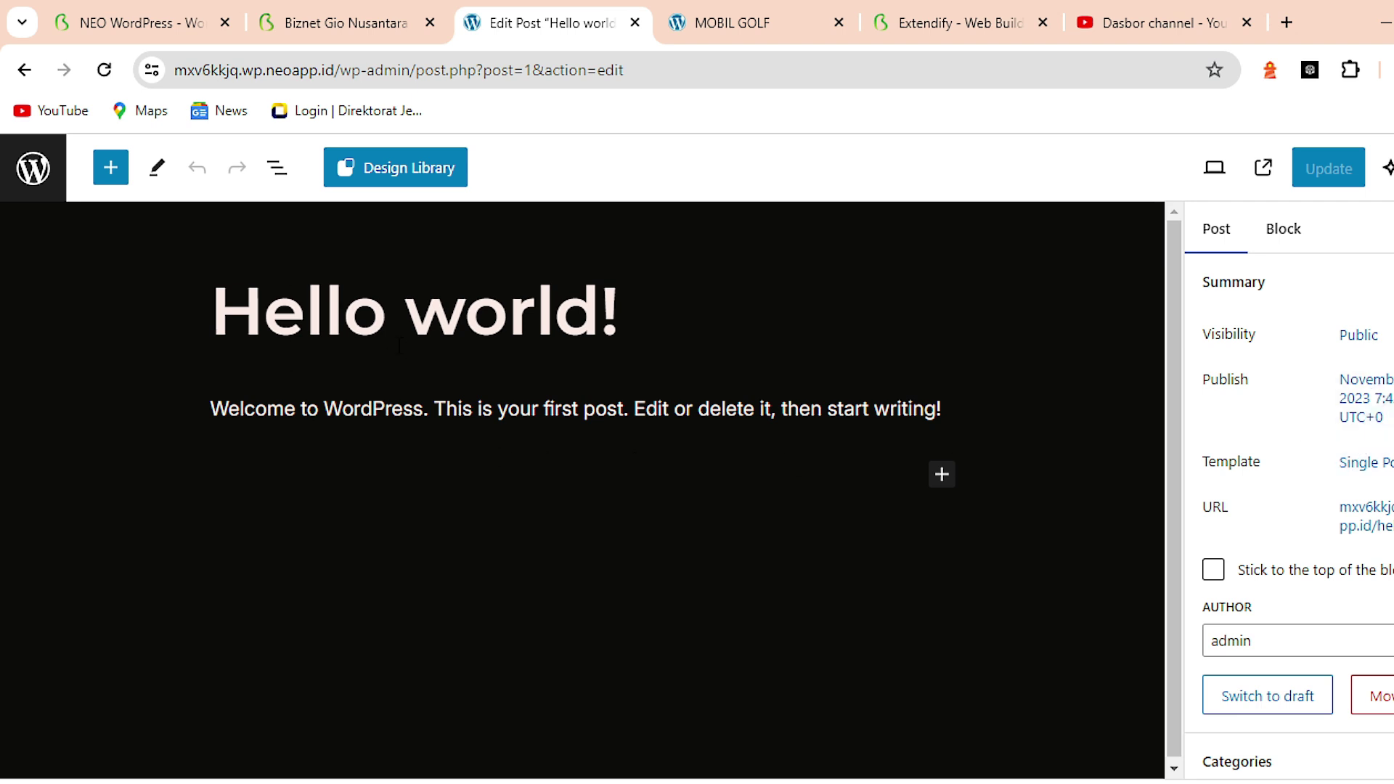
scroll(1340, 607, "down", 3)
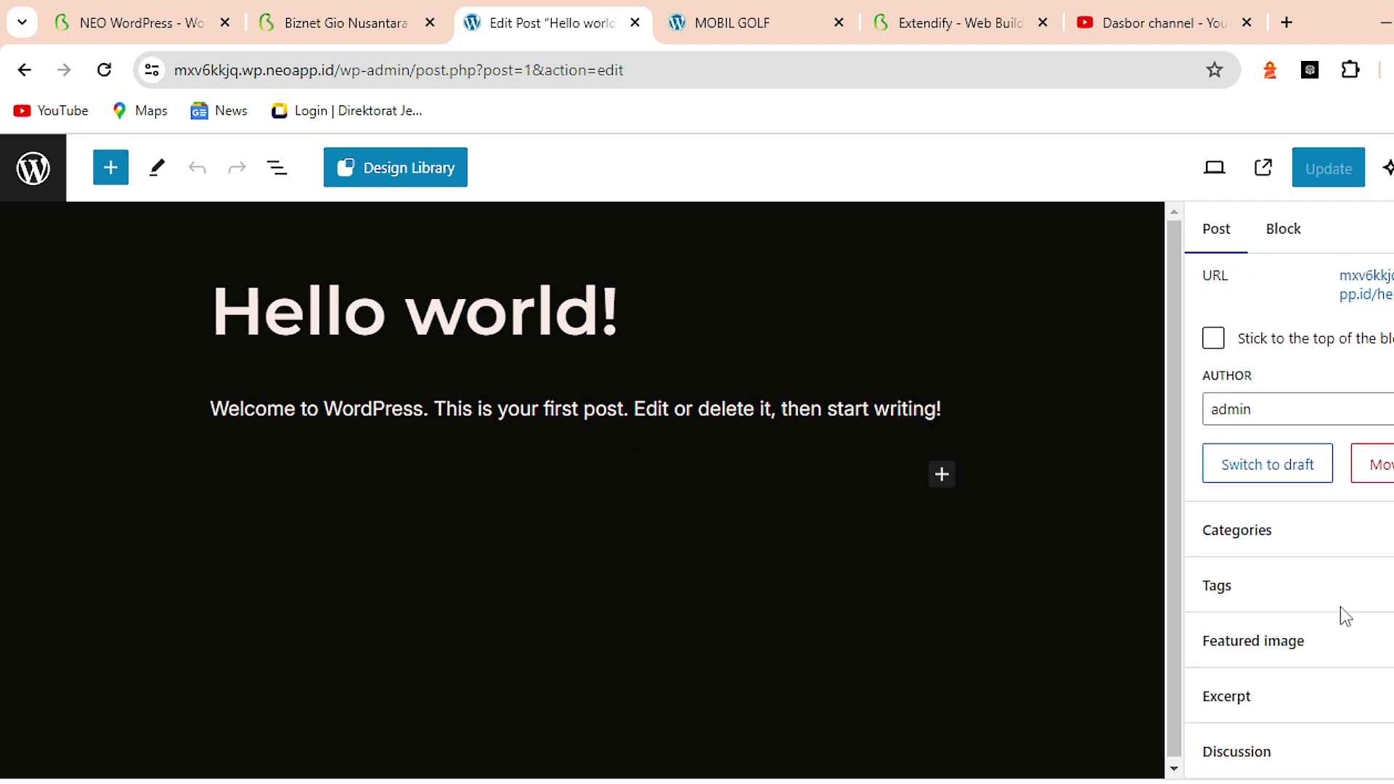
scroll(1342, 617, "up", 3)
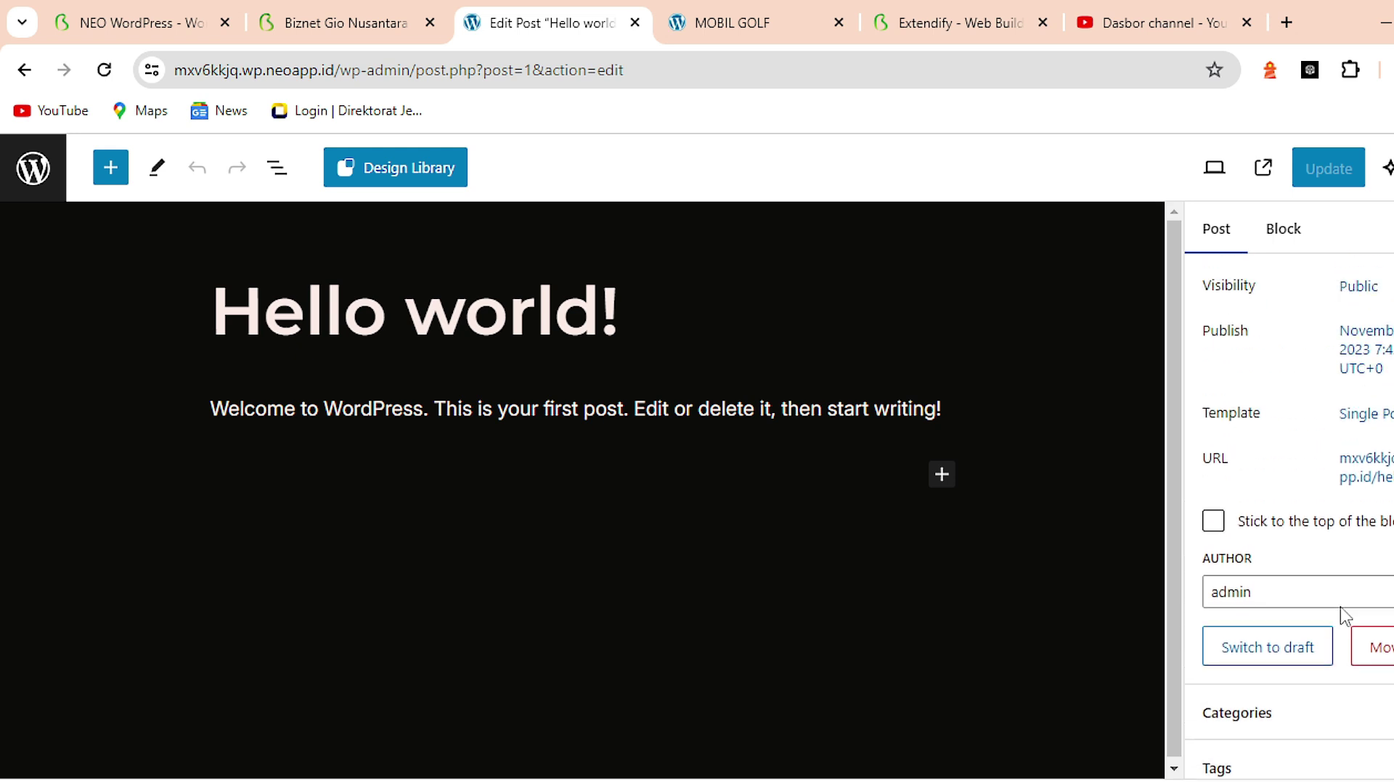
Set the post's permalink to jual-mobil-golf
left_click(1369, 517)
left_click(1285, 653)
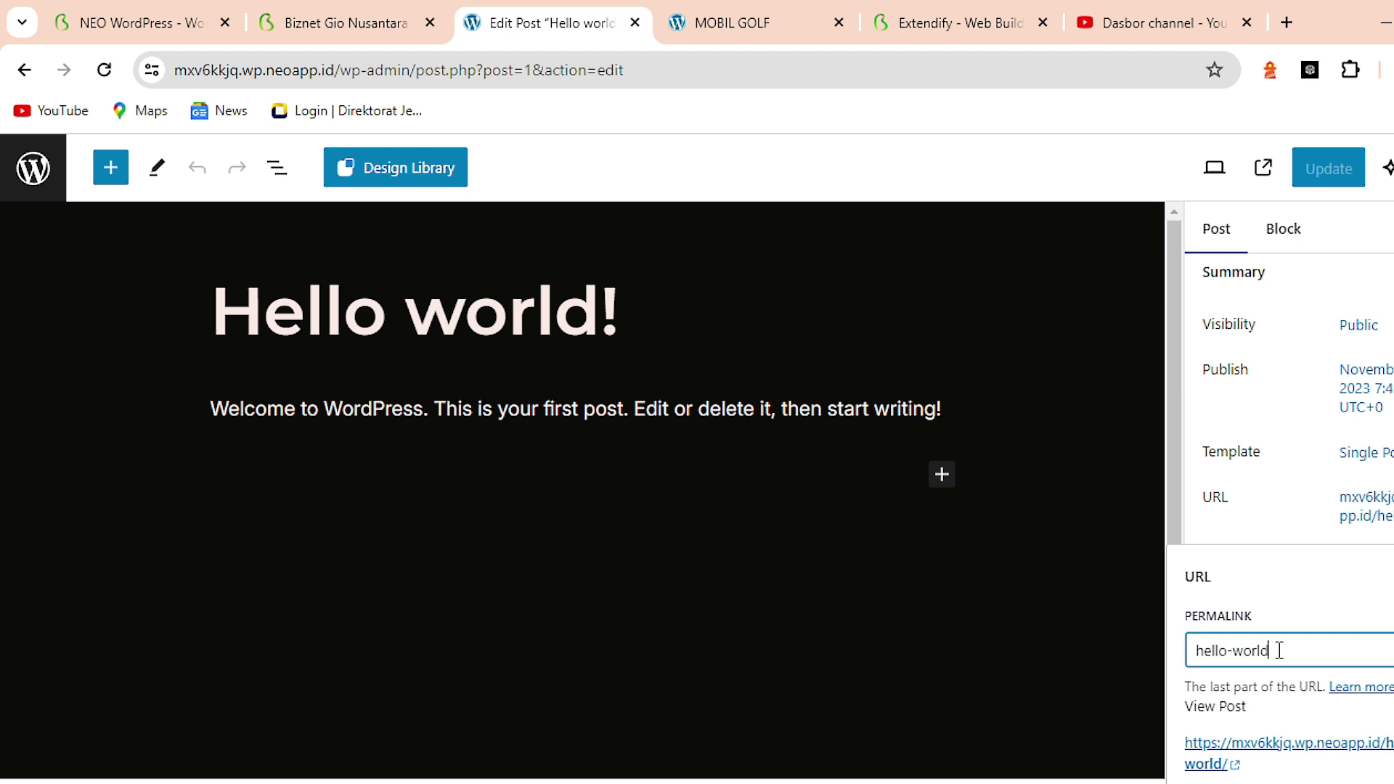
left_click_drag(1276, 651, 1169, 651)
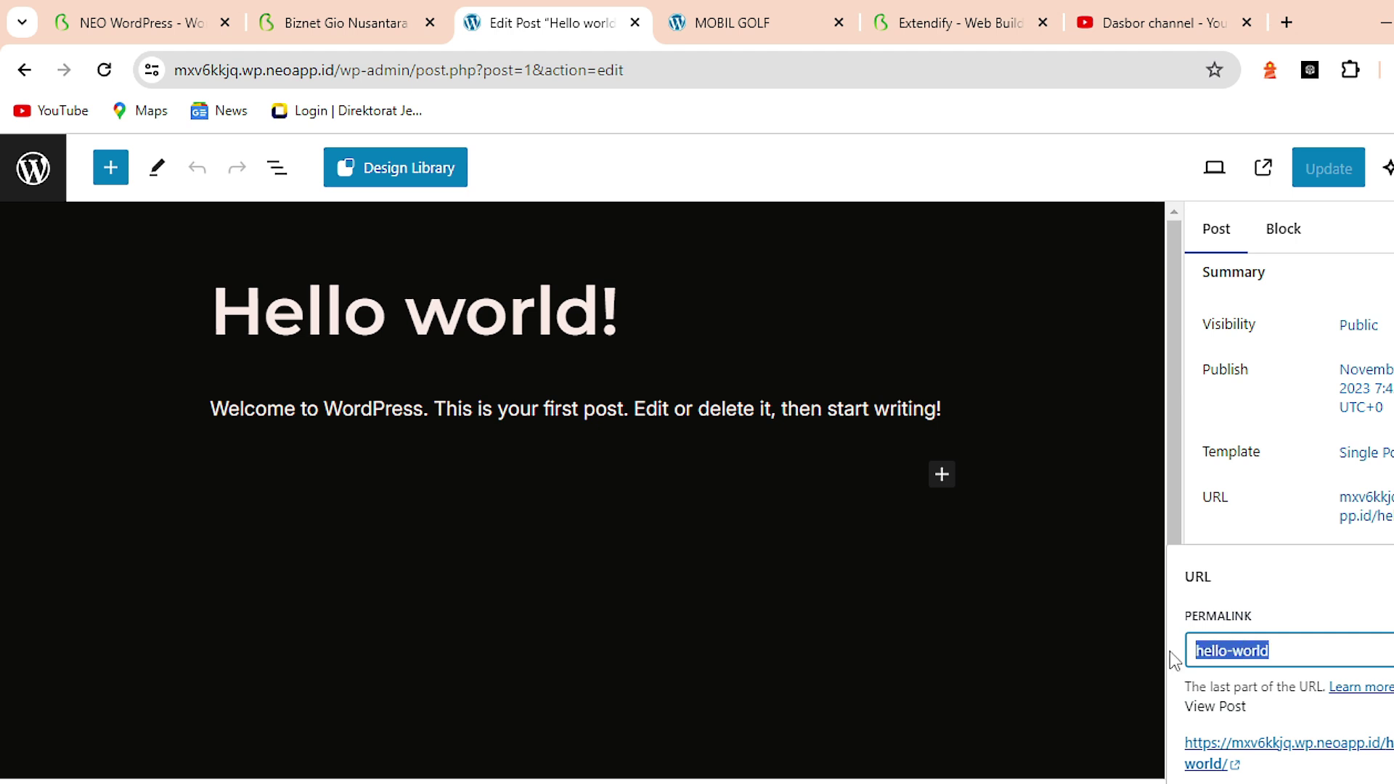
type("jual-")
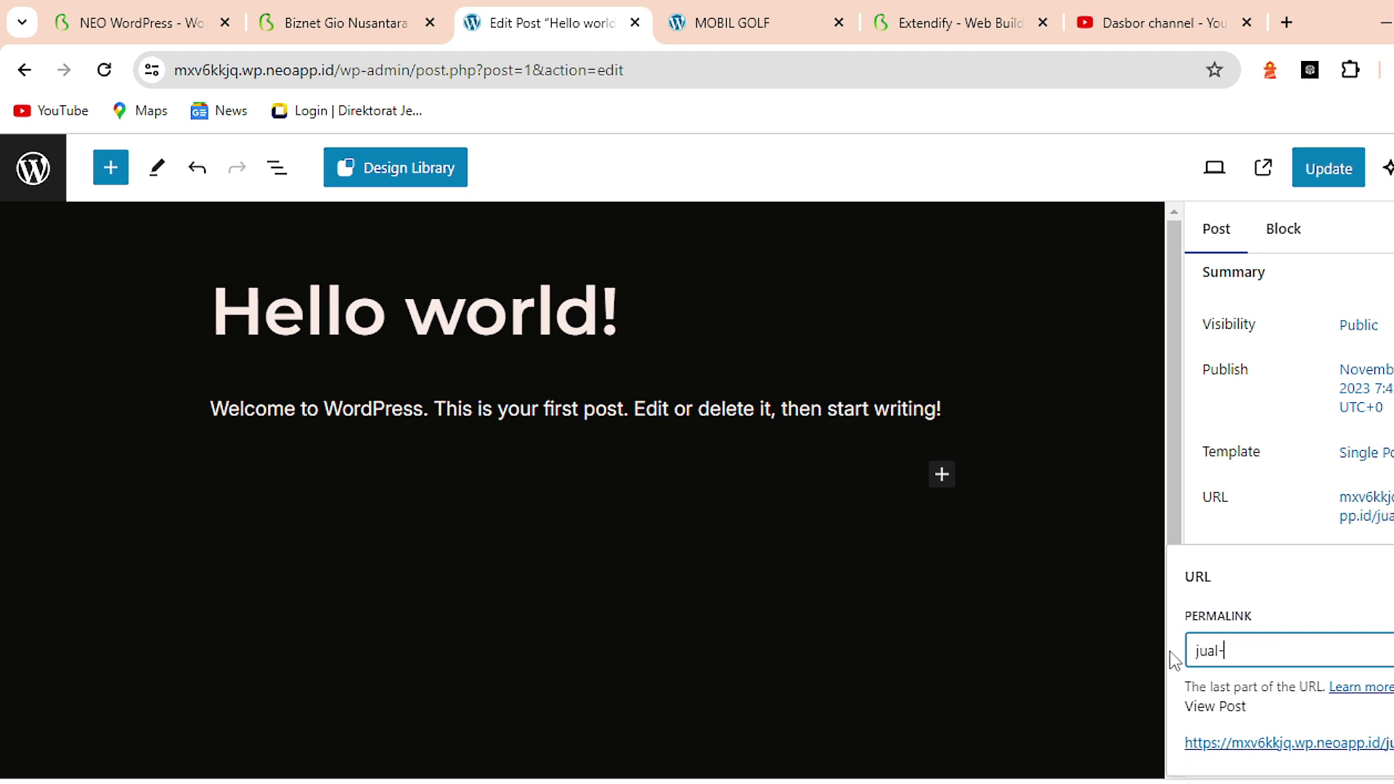
type("mobil-golf")
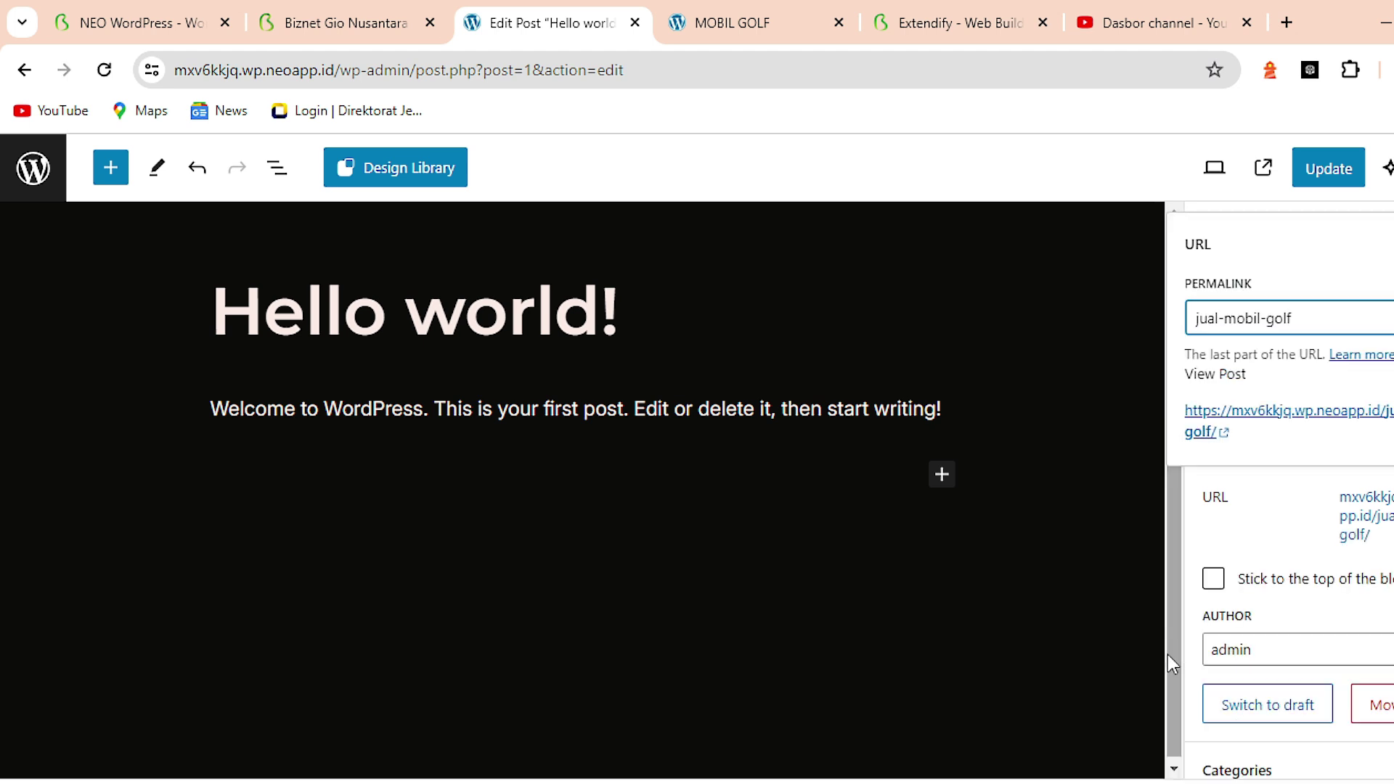
left_click(1317, 448)
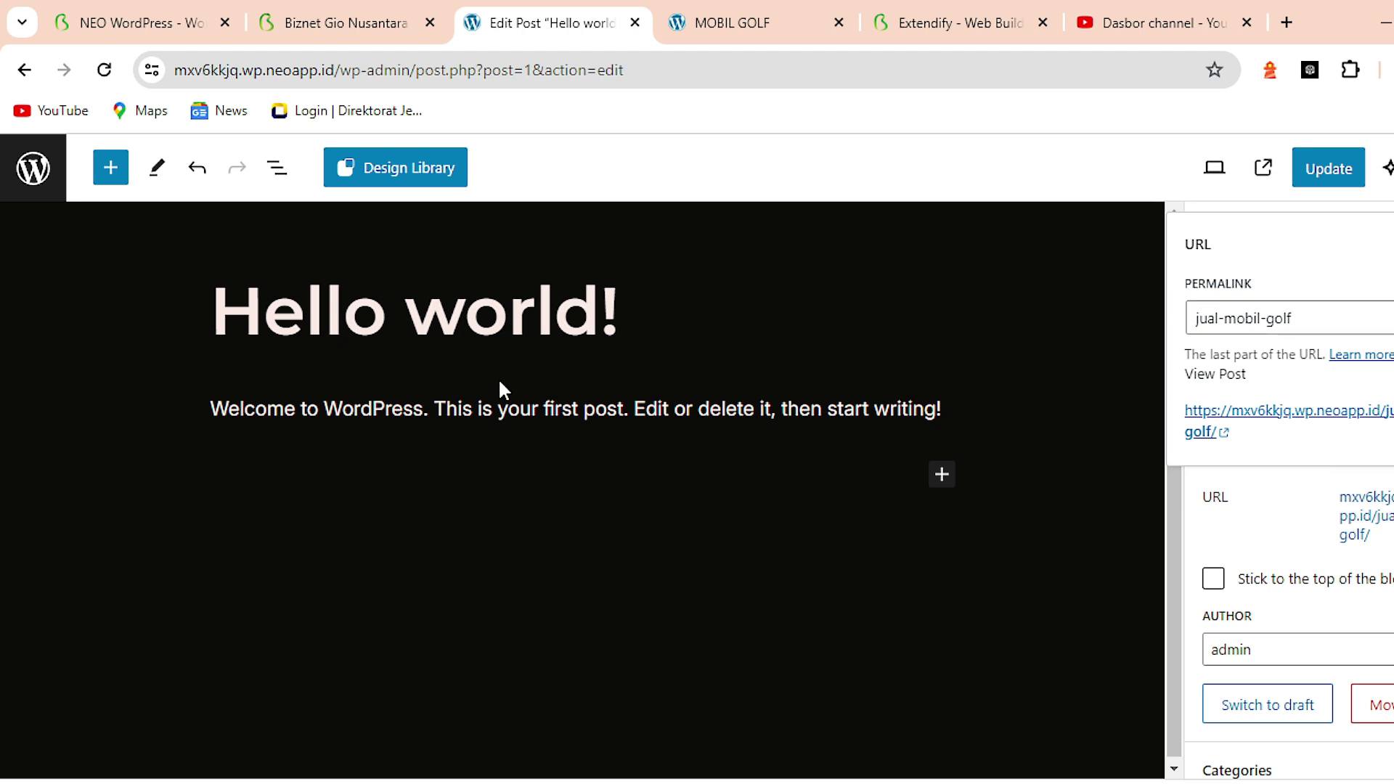
Retitle the post "Jual Mobil Golf Jabodetabek Garansi 1 tahun" and delete its sample welcome text
left_click(606, 320)
left_click_drag(616, 313, 191, 311)
left_click_drag(619, 320, 229, 326)
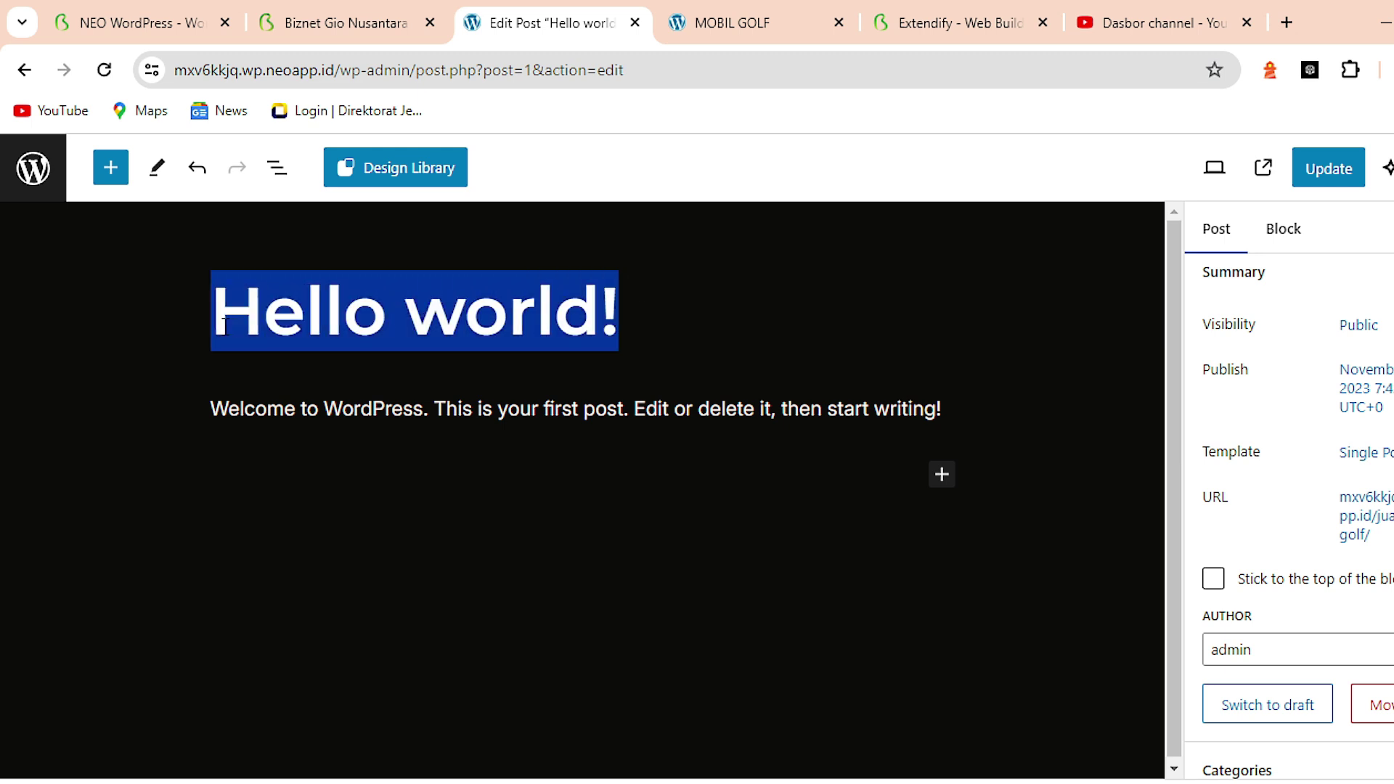
type("Jual Mob")
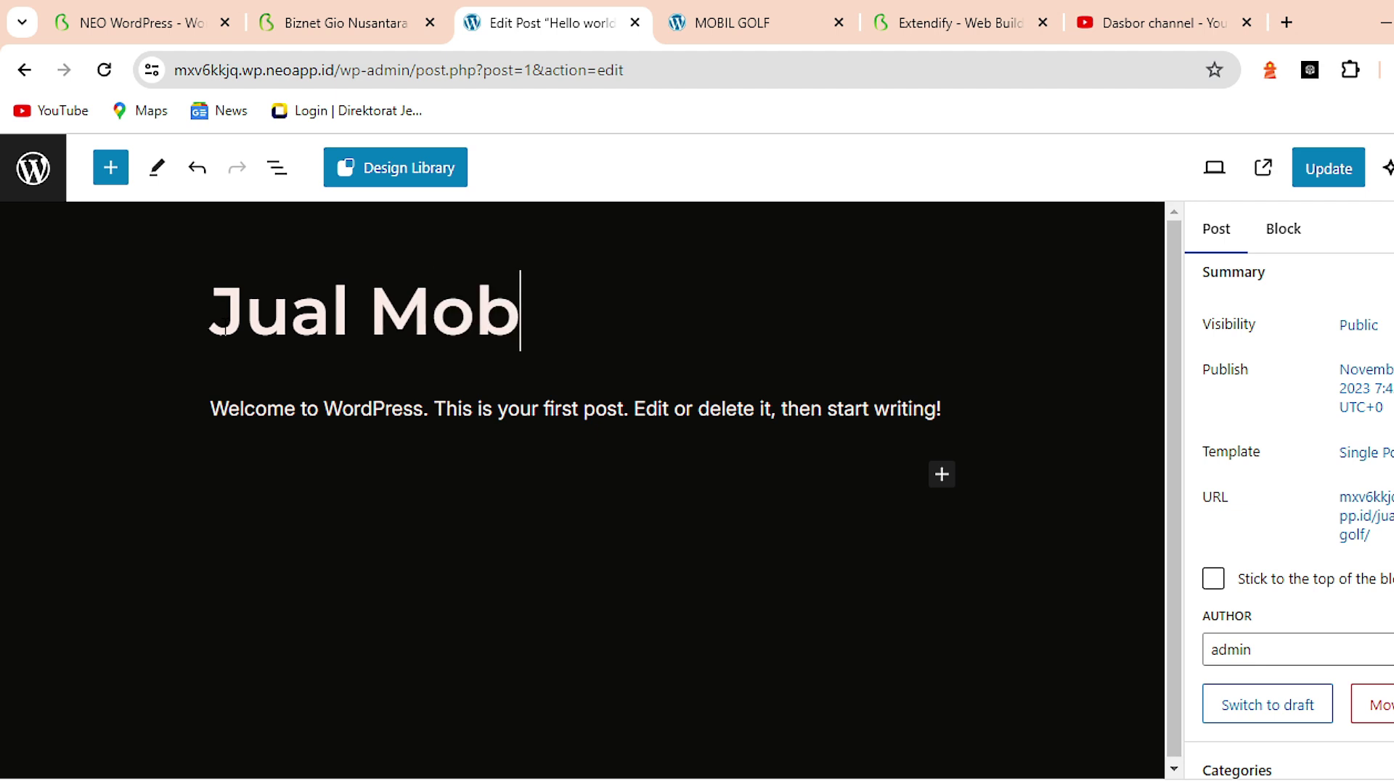
type("il Golf Jabodetabek Garansi 1 tahun")
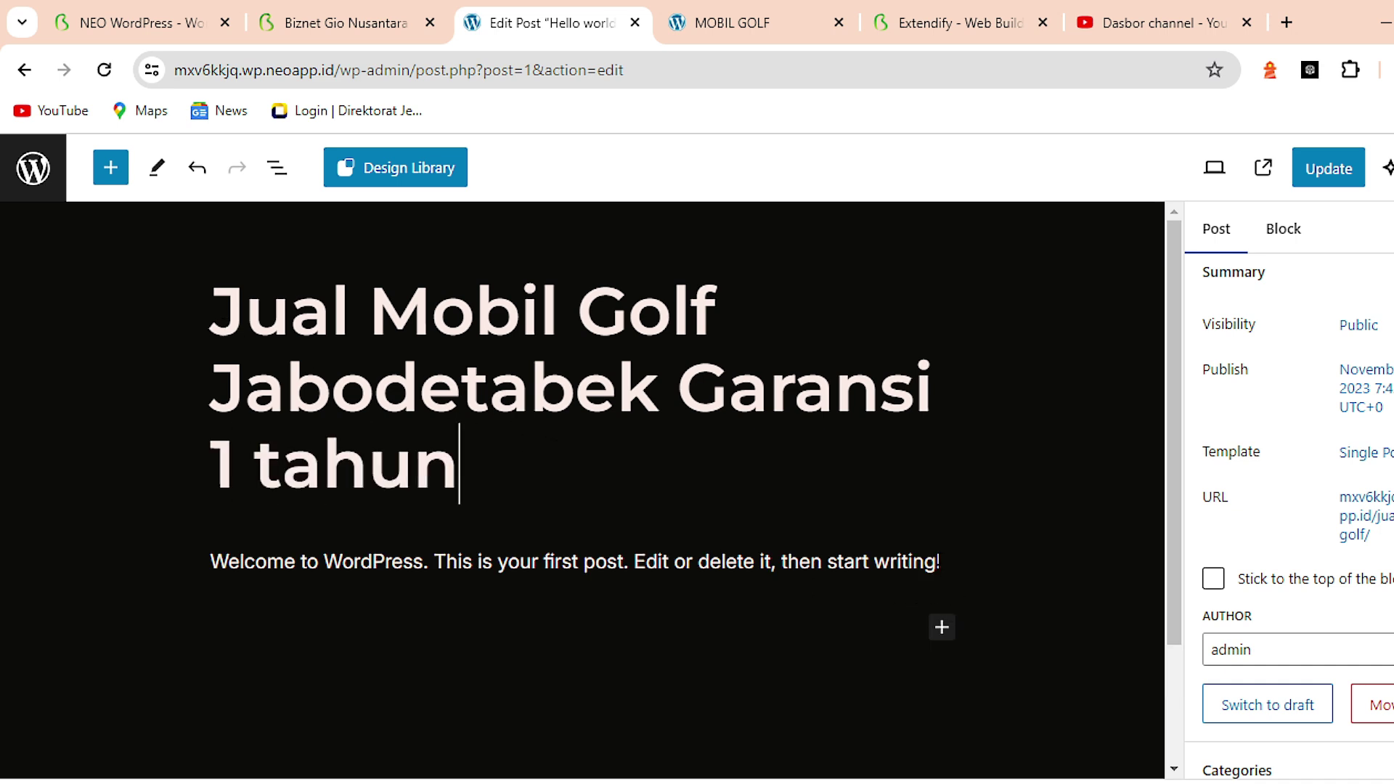
left_click_drag(953, 566, 214, 566)
key("BackSpace")
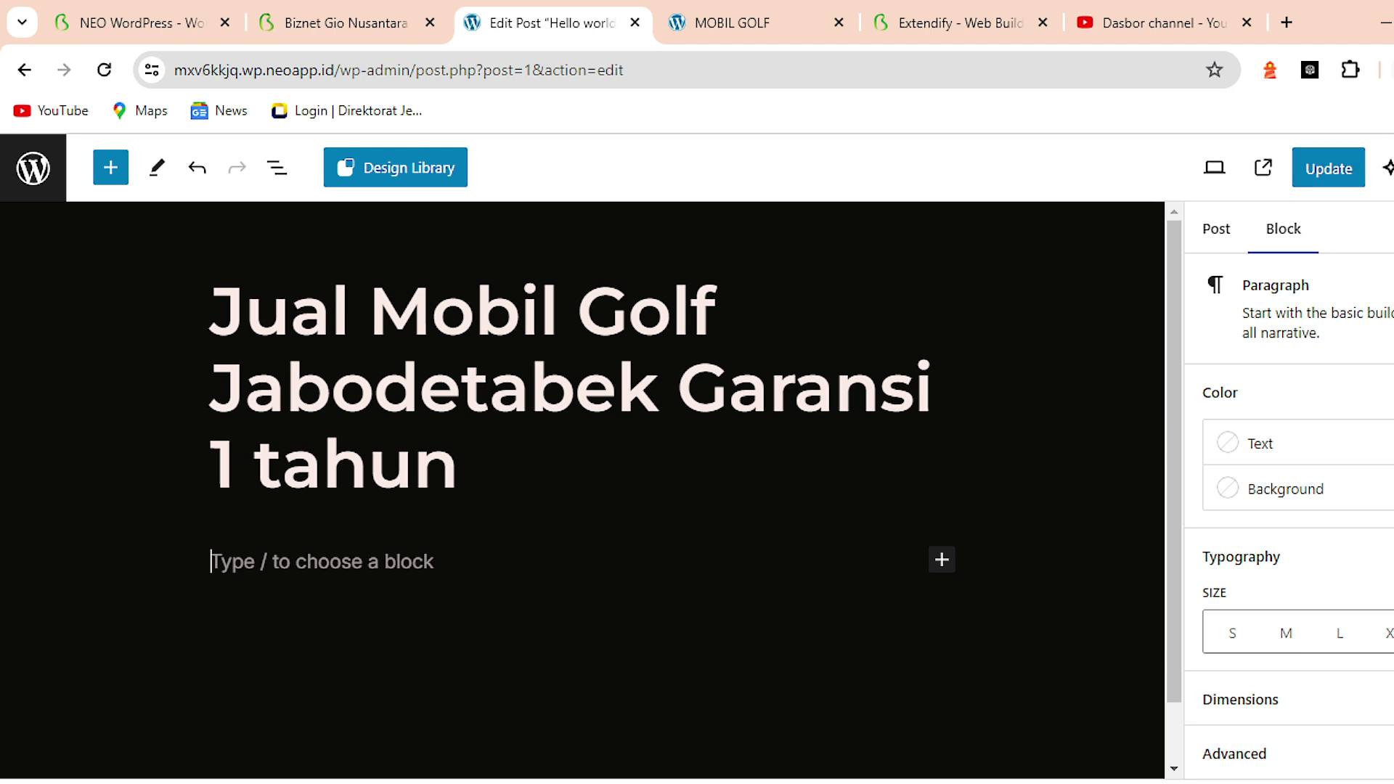
Generate an AI outline for "Jual mobil golf in bahasa indonesia" and insert it below the empty paragraph
left_click(1388, 169)
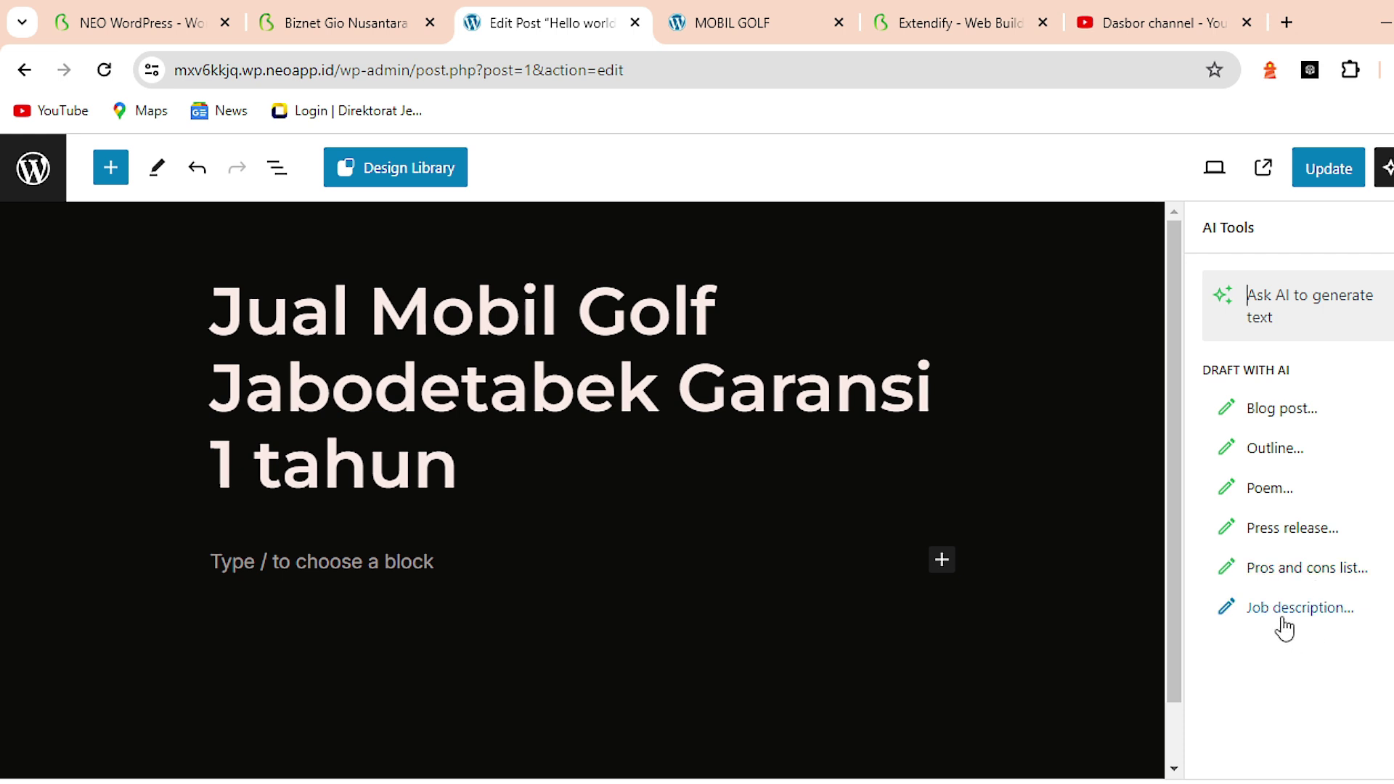
left_click(423, 562)
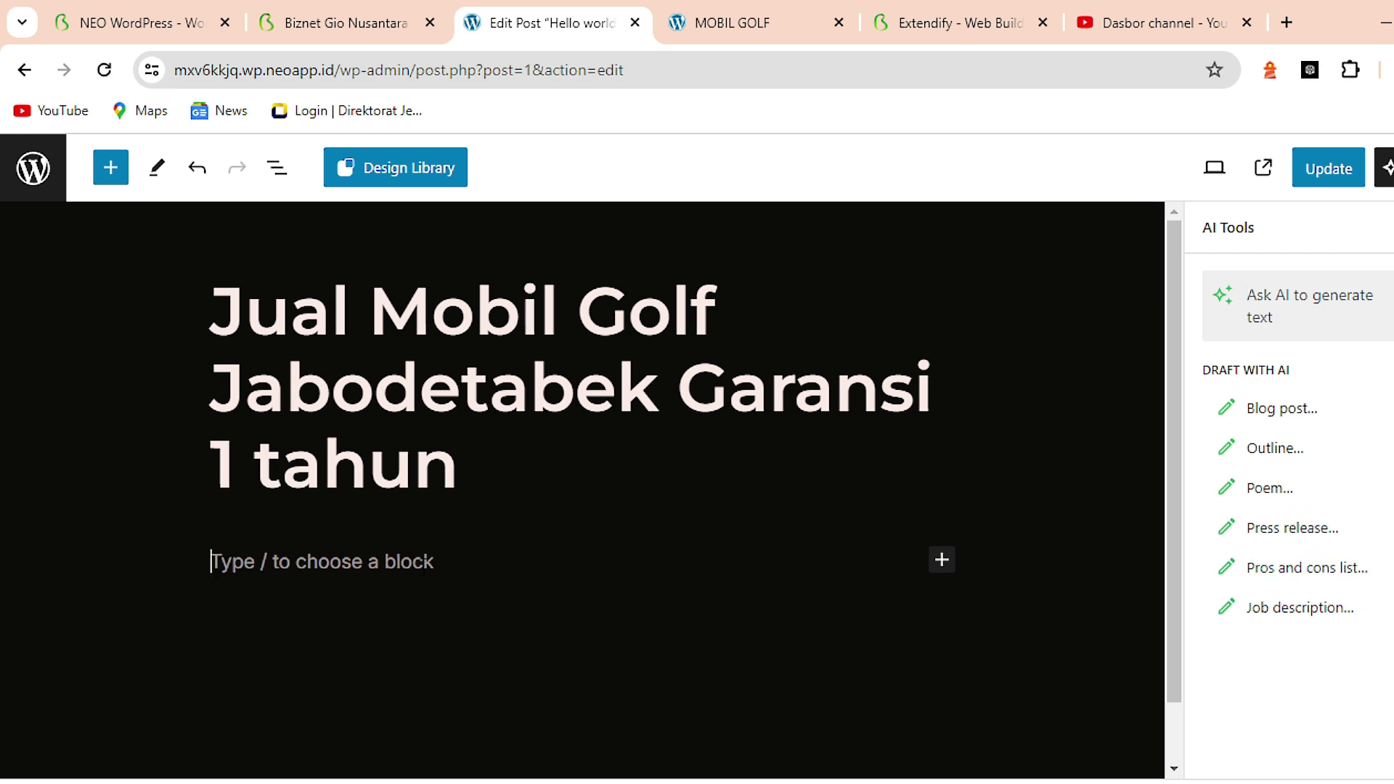
left_click(1261, 451)
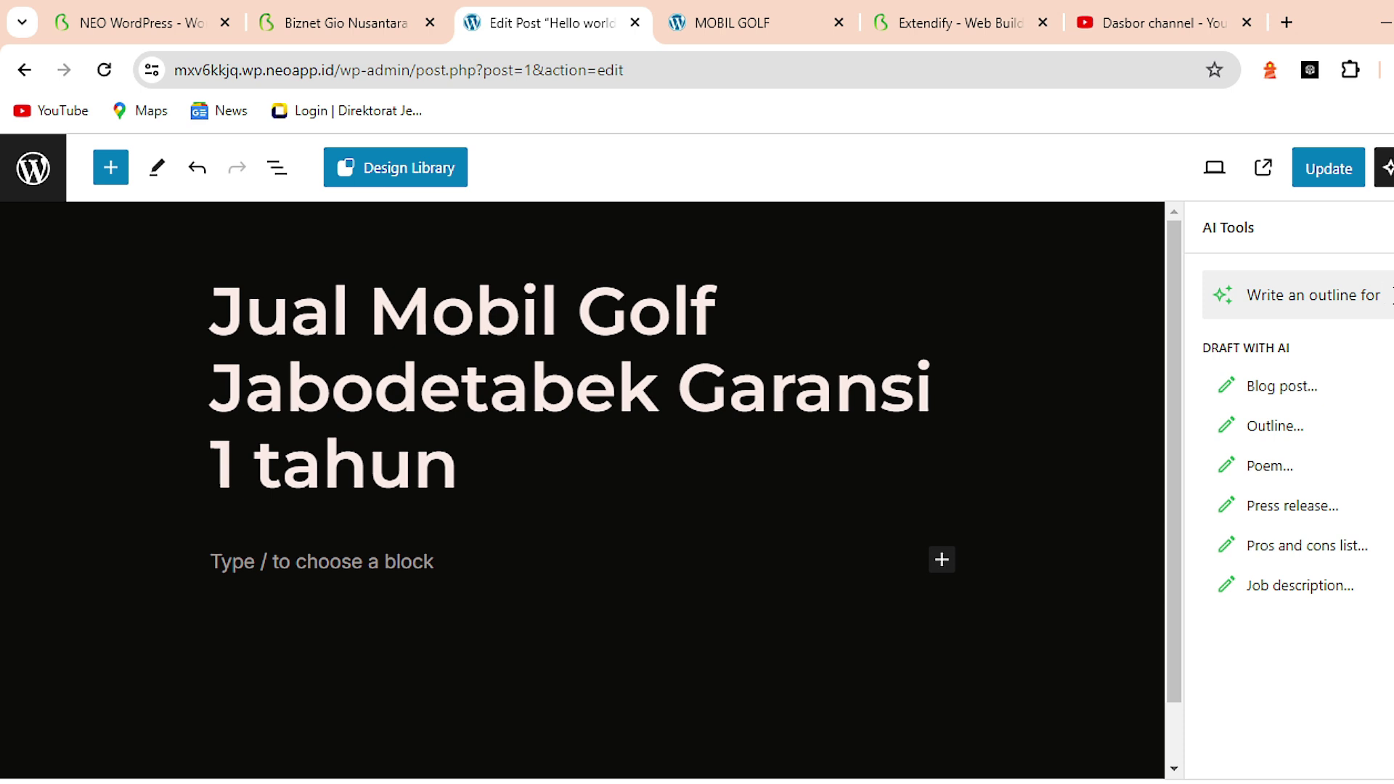
type("Jual mo")
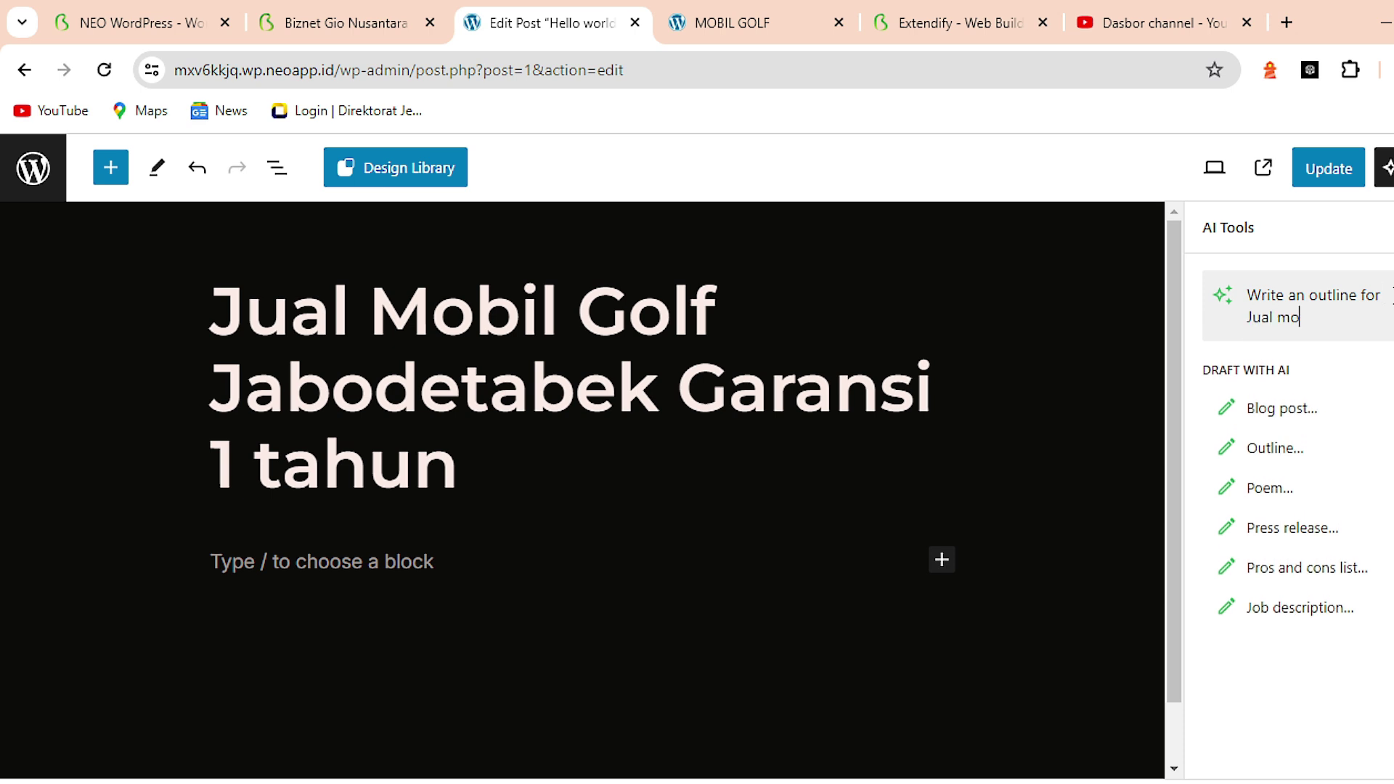
type("bil golf i")
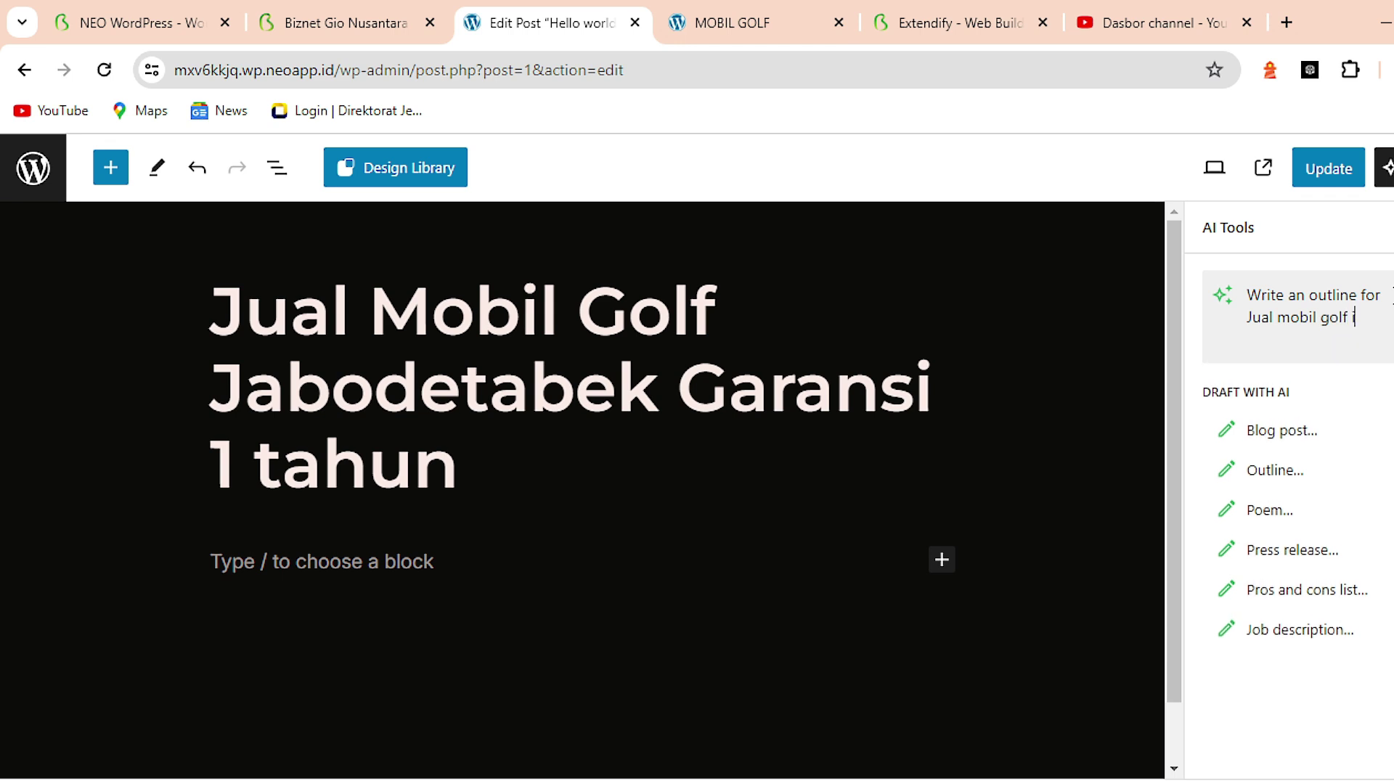
type("n bahasa indonesia")
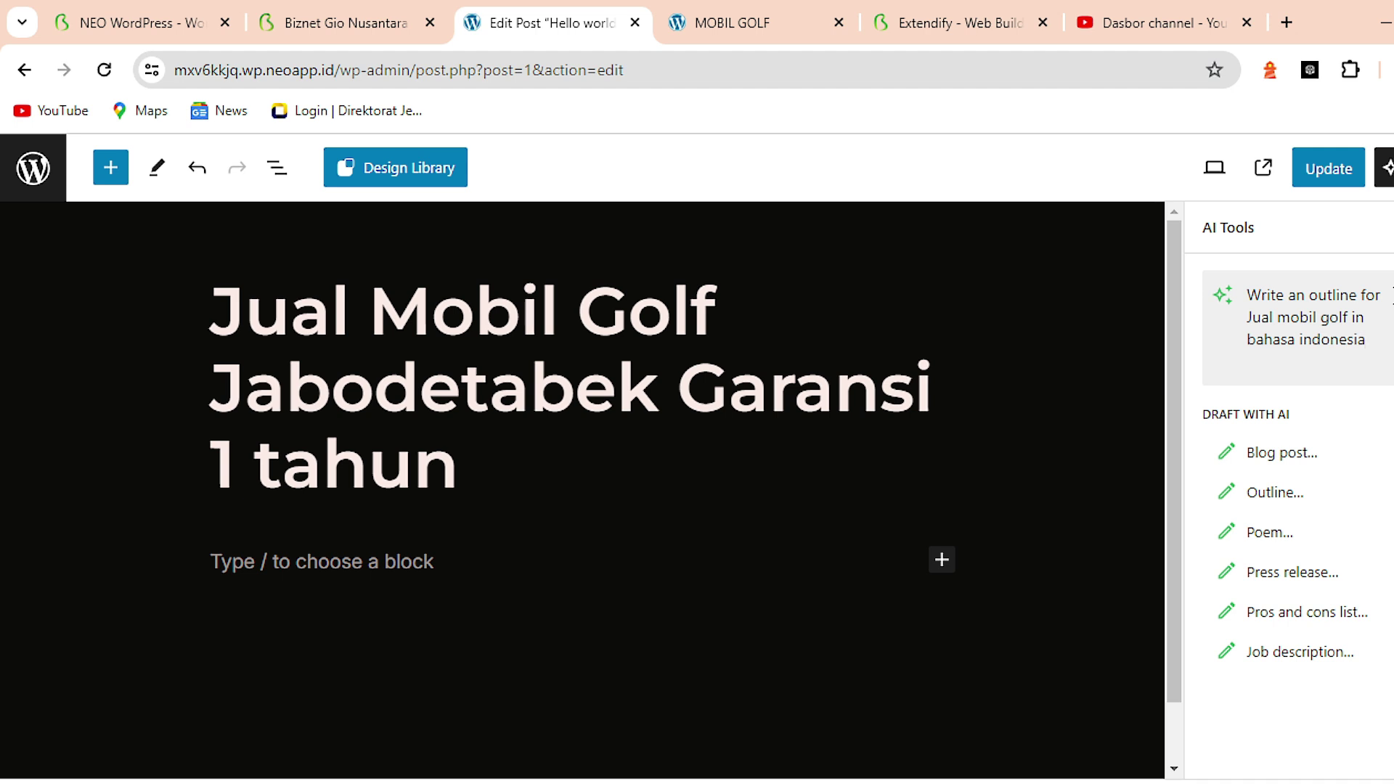
key("Return")
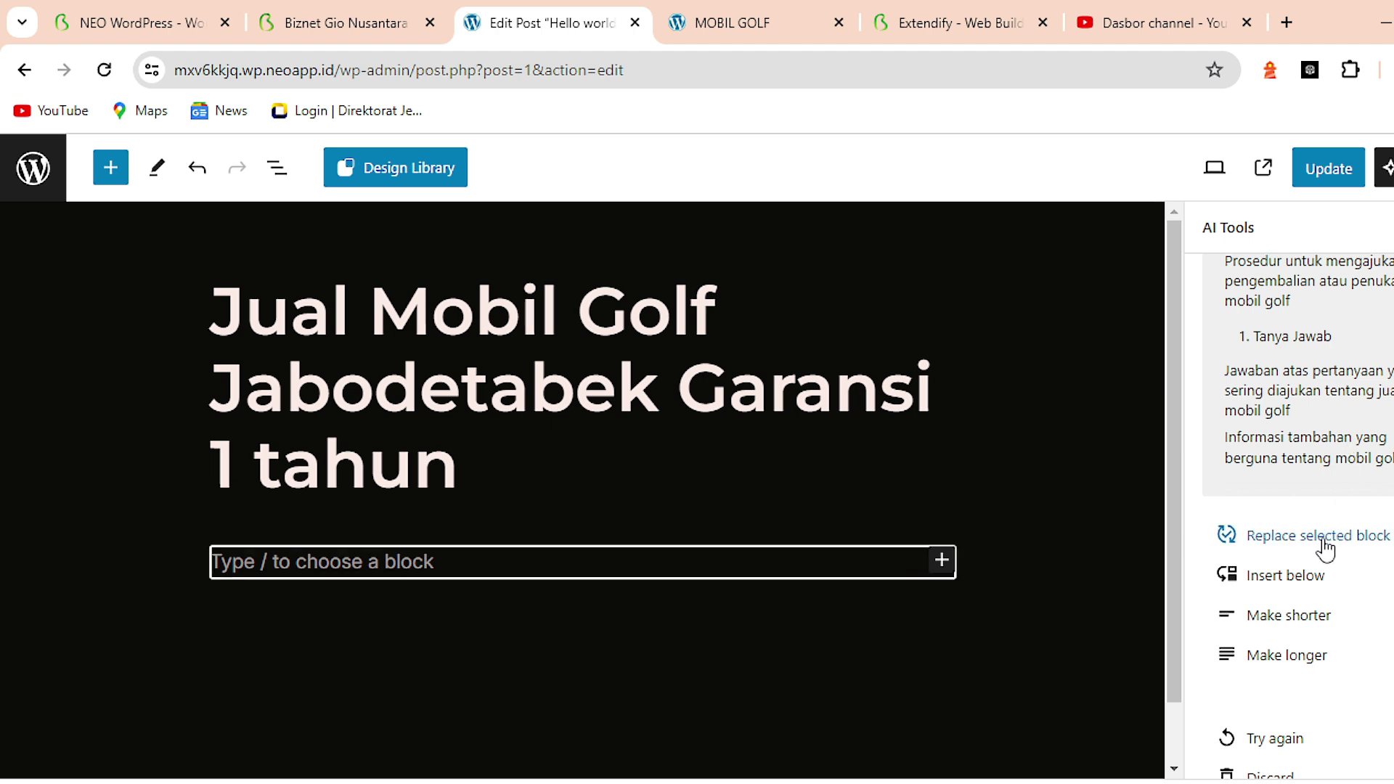
left_click(1259, 577)
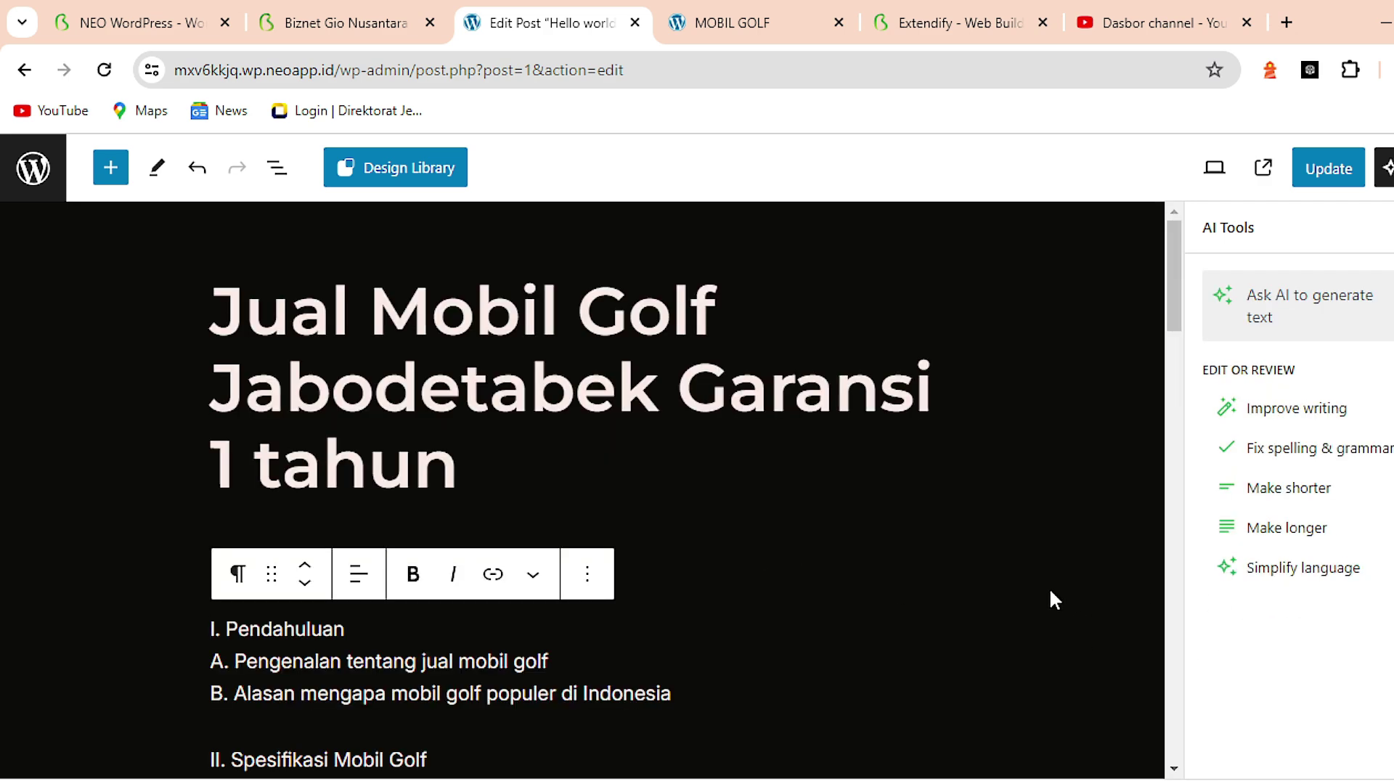
Try the AI's improved writing on the outline's Pendahuluan section and have the suggestion made longer
scroll(617, 517, "down", 3)
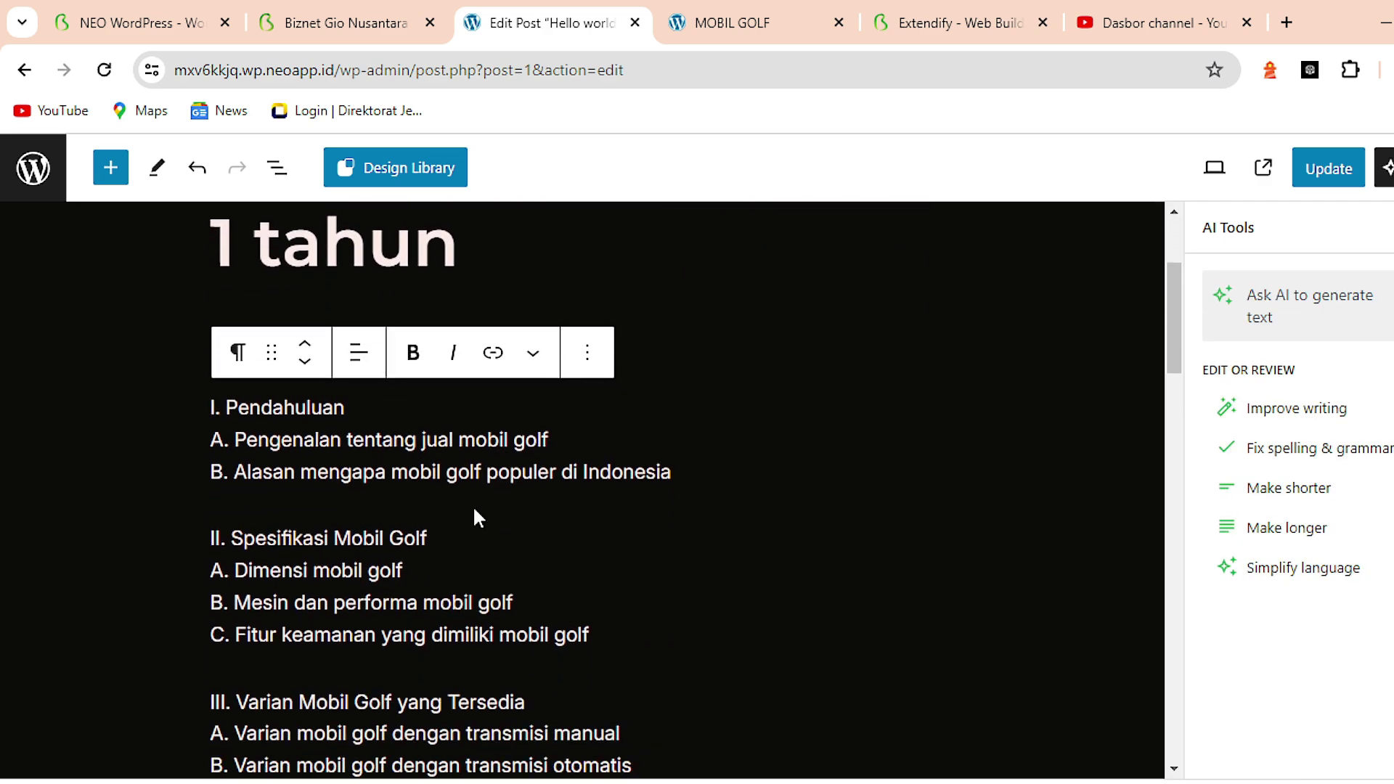
key("Up")
left_click(335, 407)
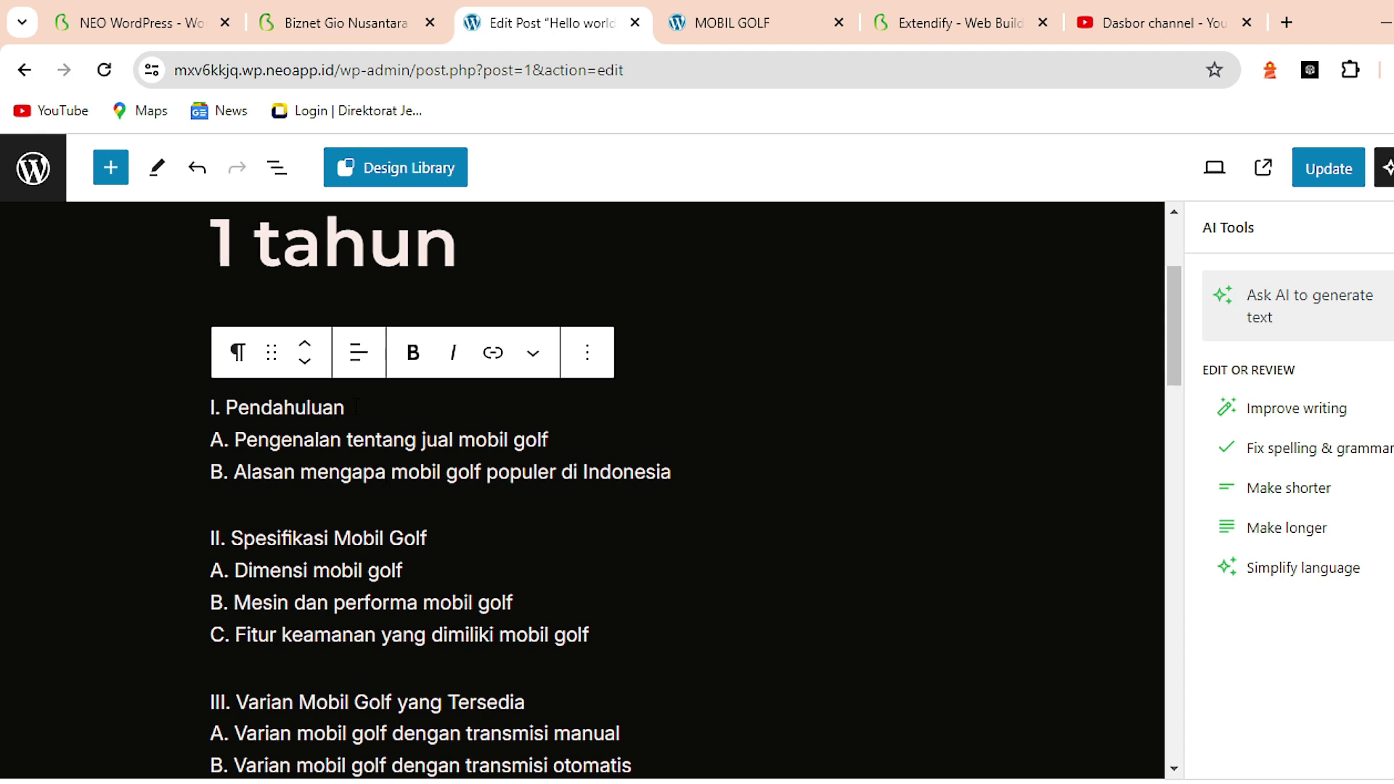
left_click(1276, 409)
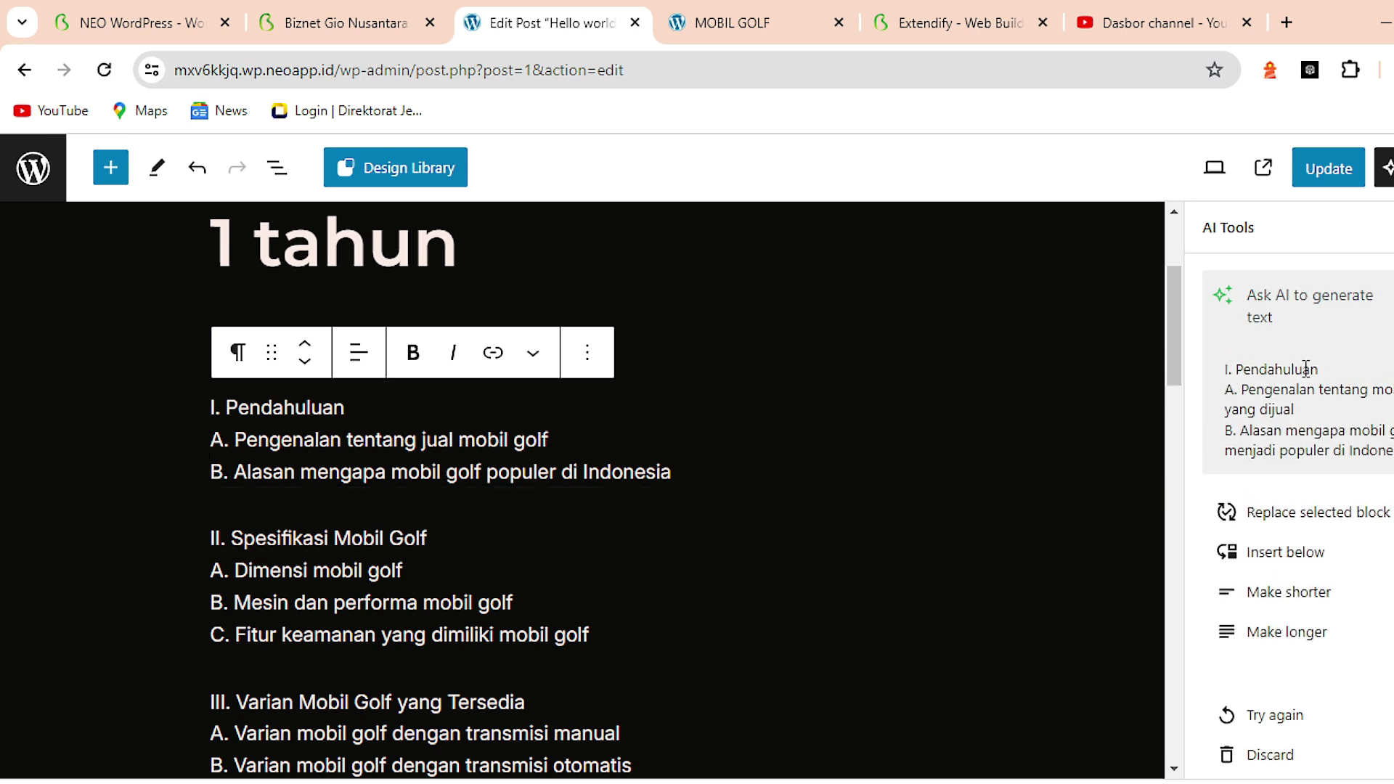
scroll(1306, 369, "down", 1)
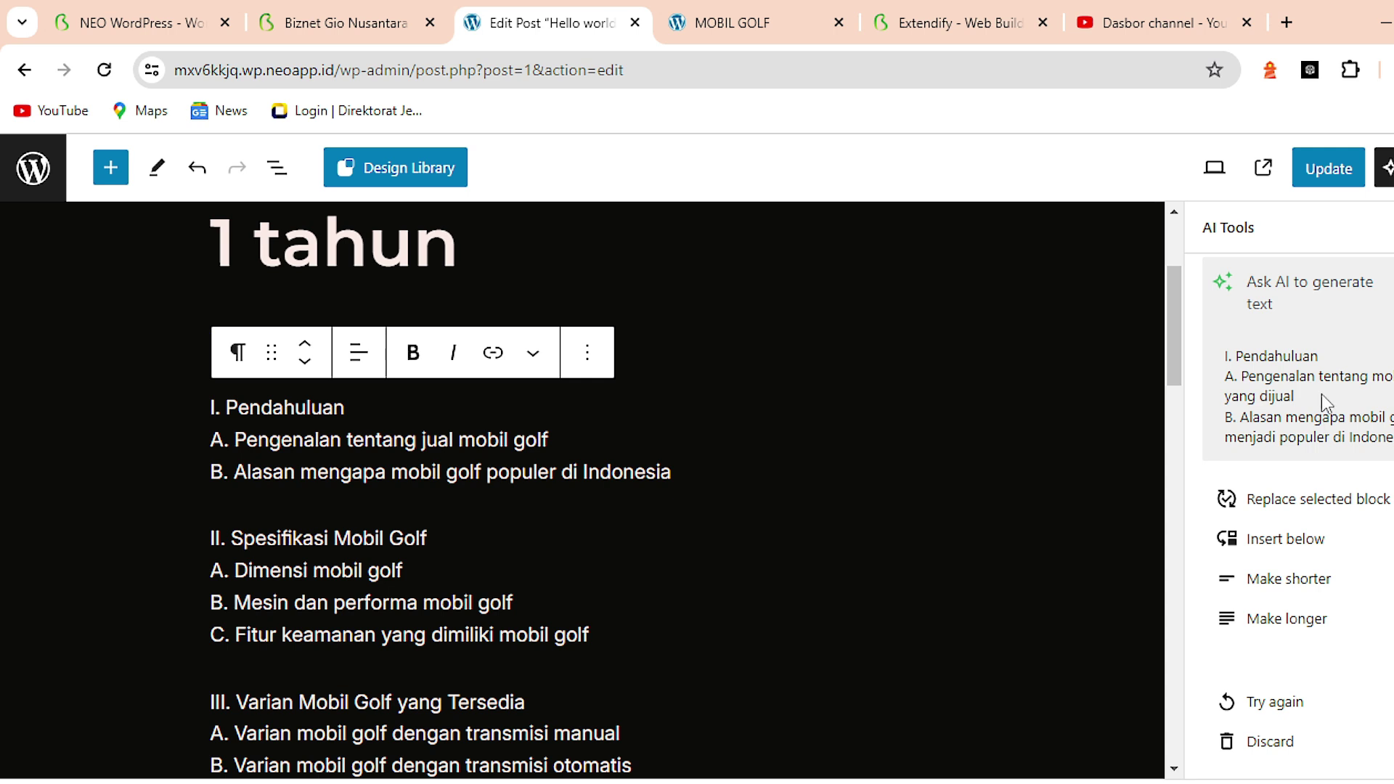
left_click(1283, 628)
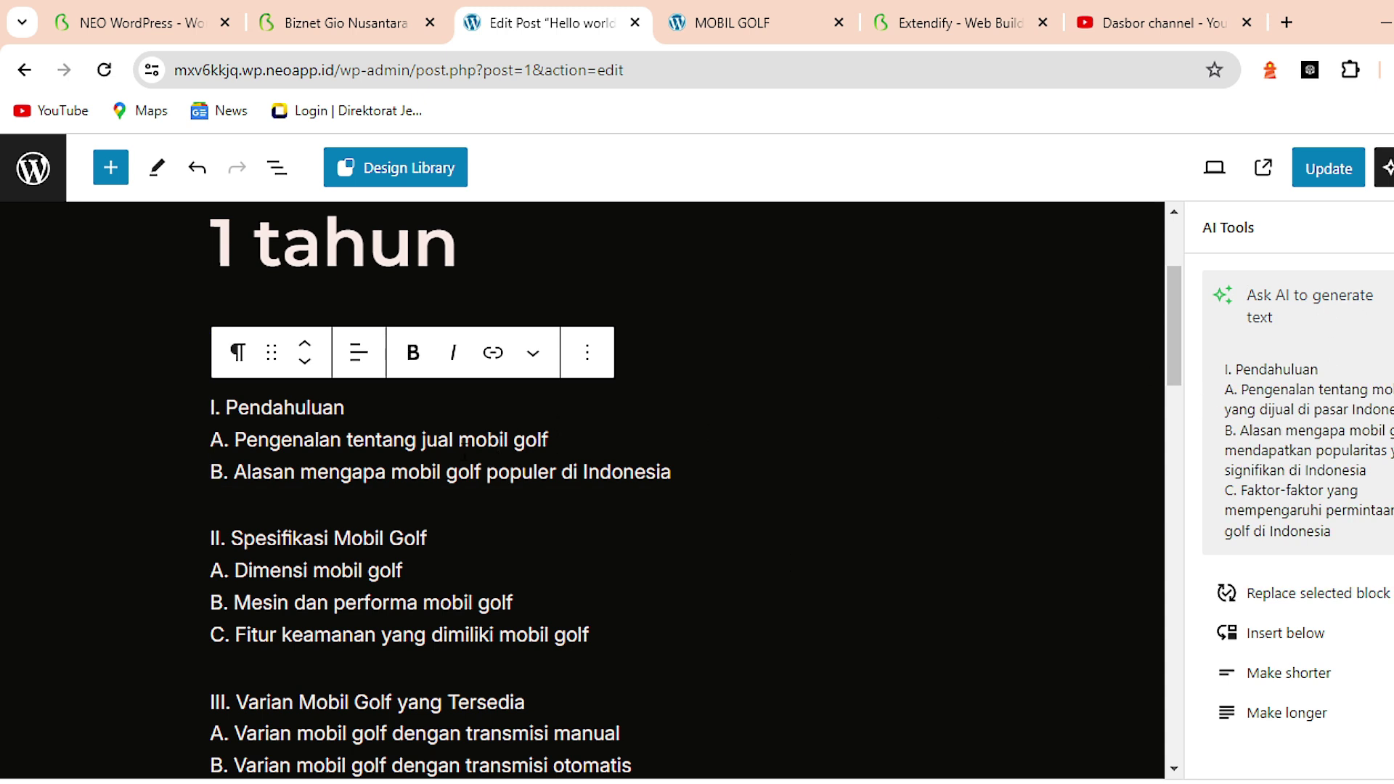
Generate AI text from the outline point "Pengenalan tentang jual mobil golf" and insert it below that point
left_click_drag(245, 439, 427, 439)
left_click(565, 438)
left_click_drag(566, 438, 239, 441)
right_click(245, 441)
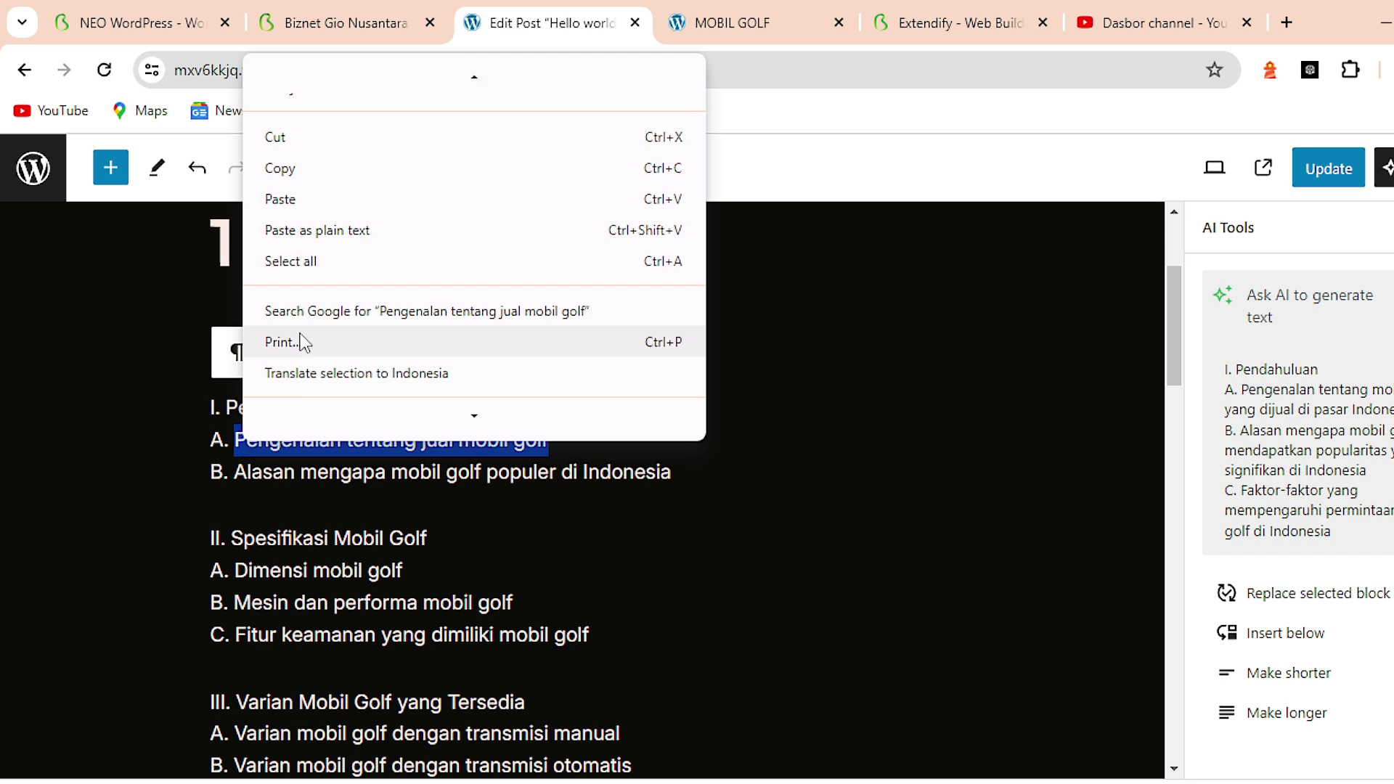
left_click(286, 169)
left_click(1302, 305)
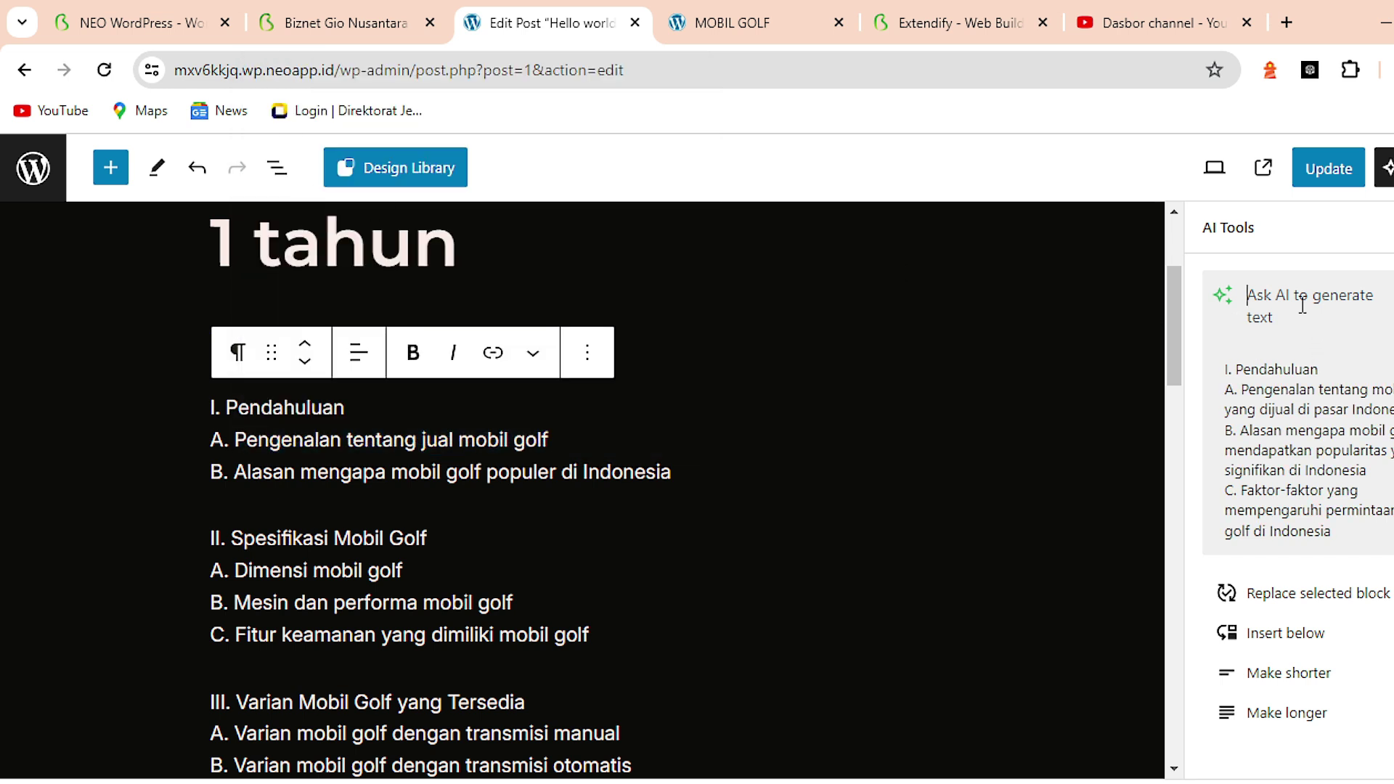
key("ctrl+v")
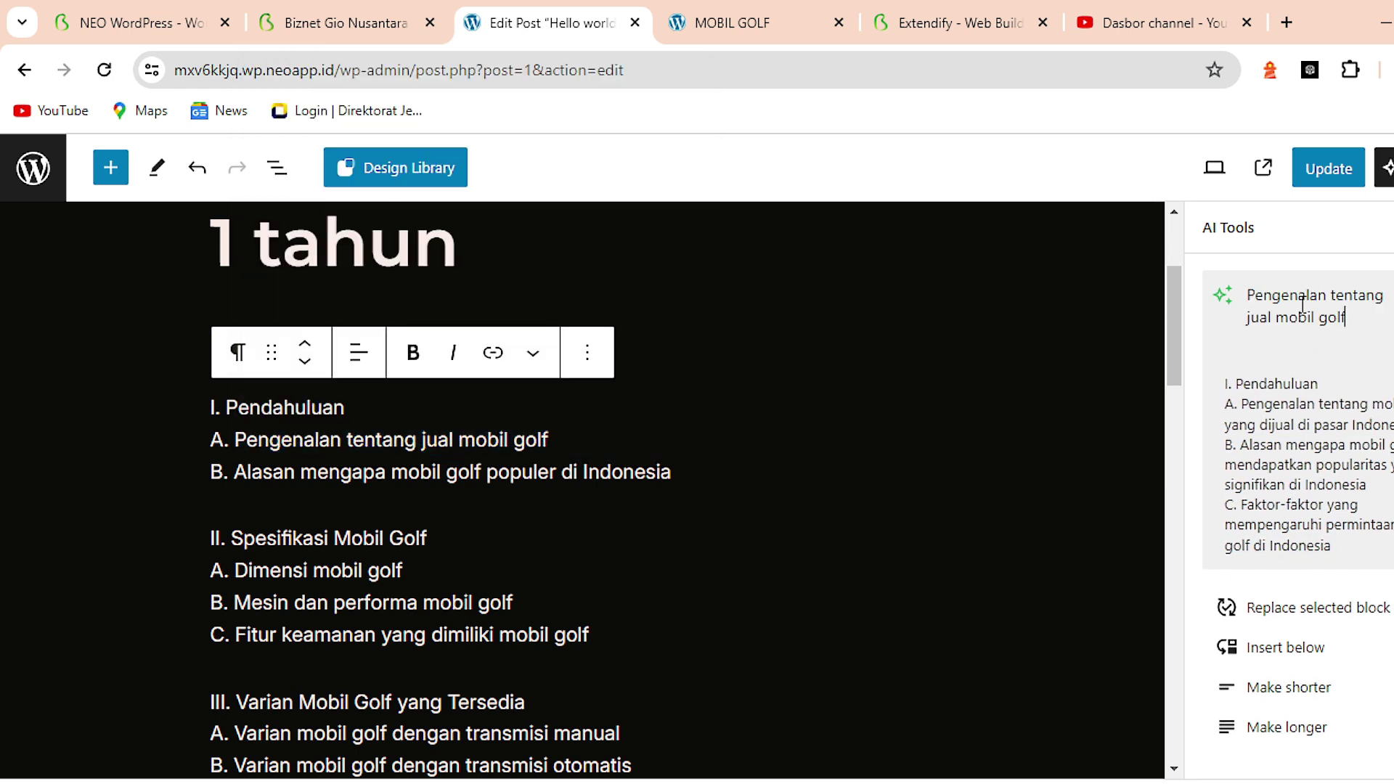
key("Return")
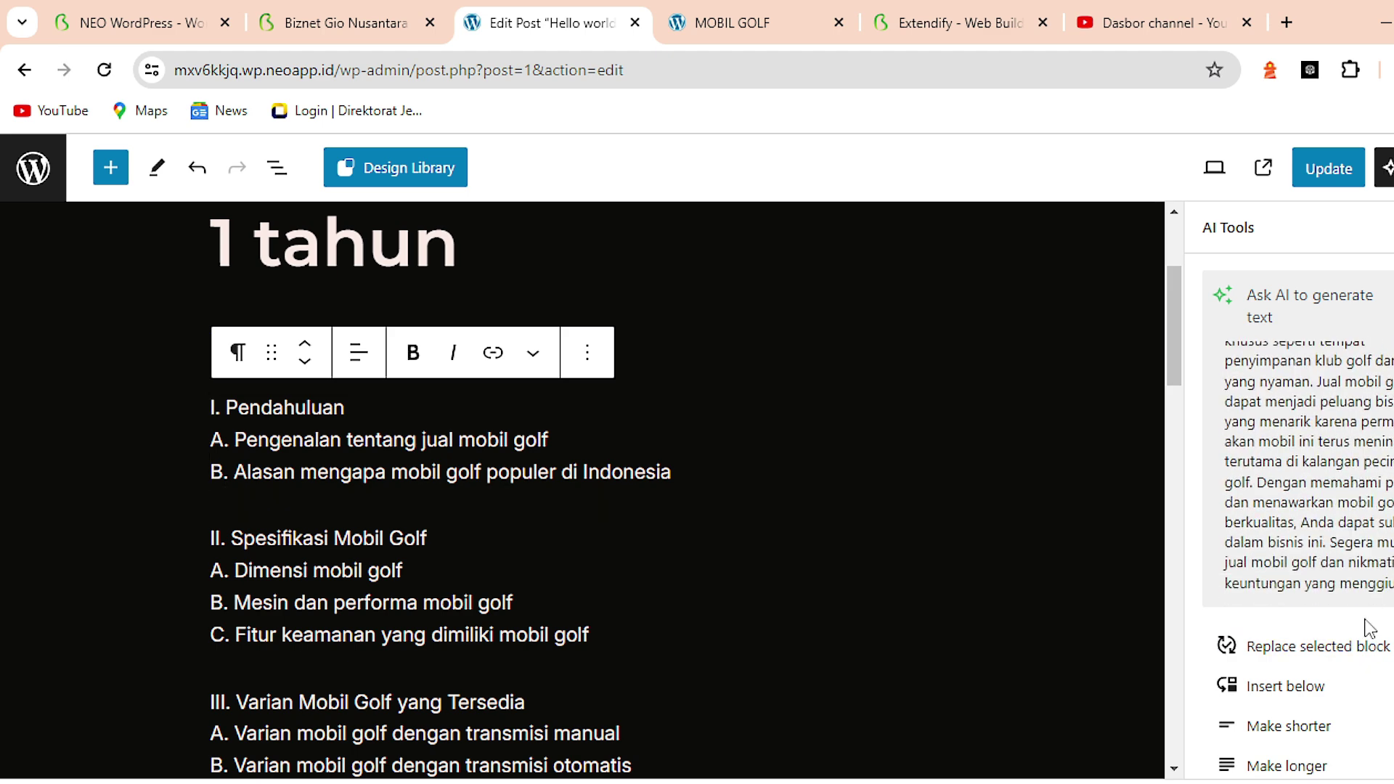
left_click(1269, 690)
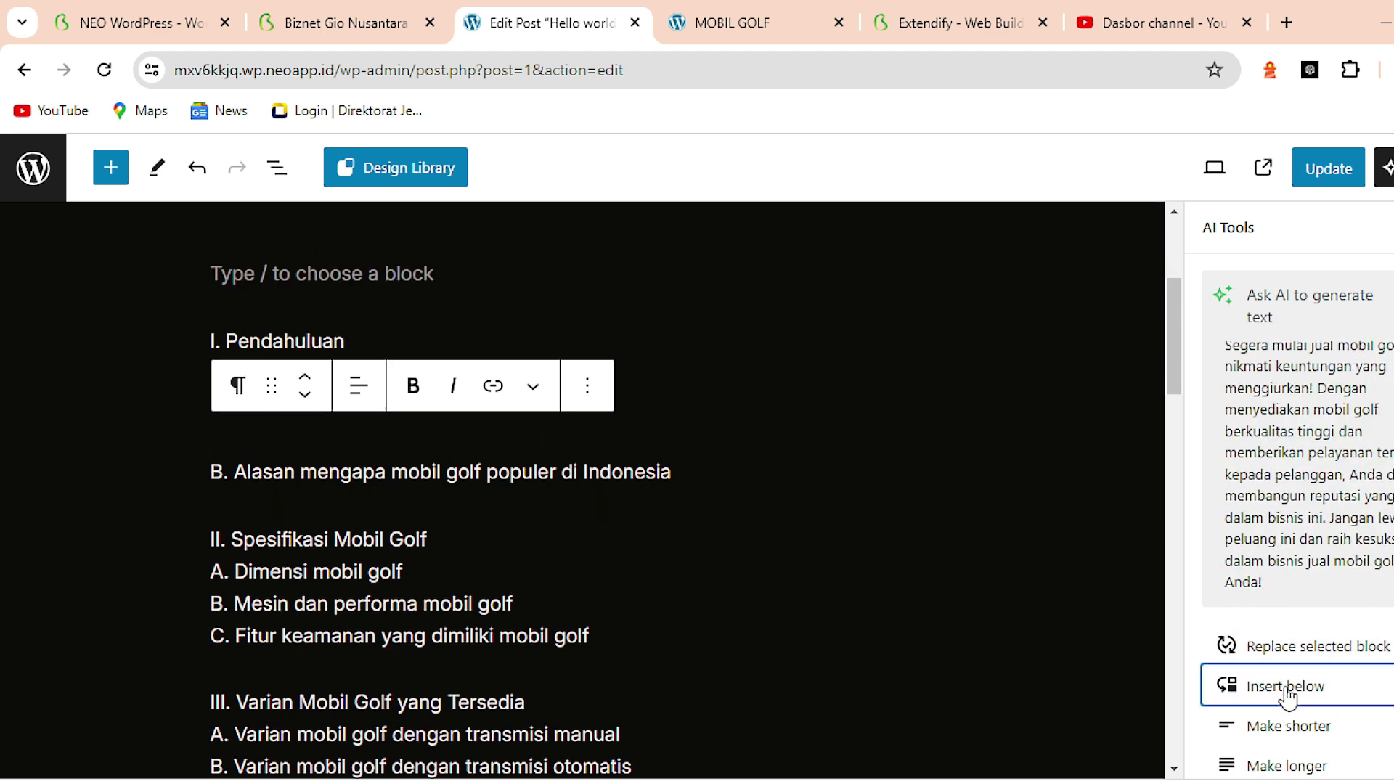
Generate AI text from the outline point "Alasan mengapa mobil golf populer di Indonesia", replacing the preset blog post prompt
left_click_drag(672, 398, 239, 402)
right_click(255, 402)
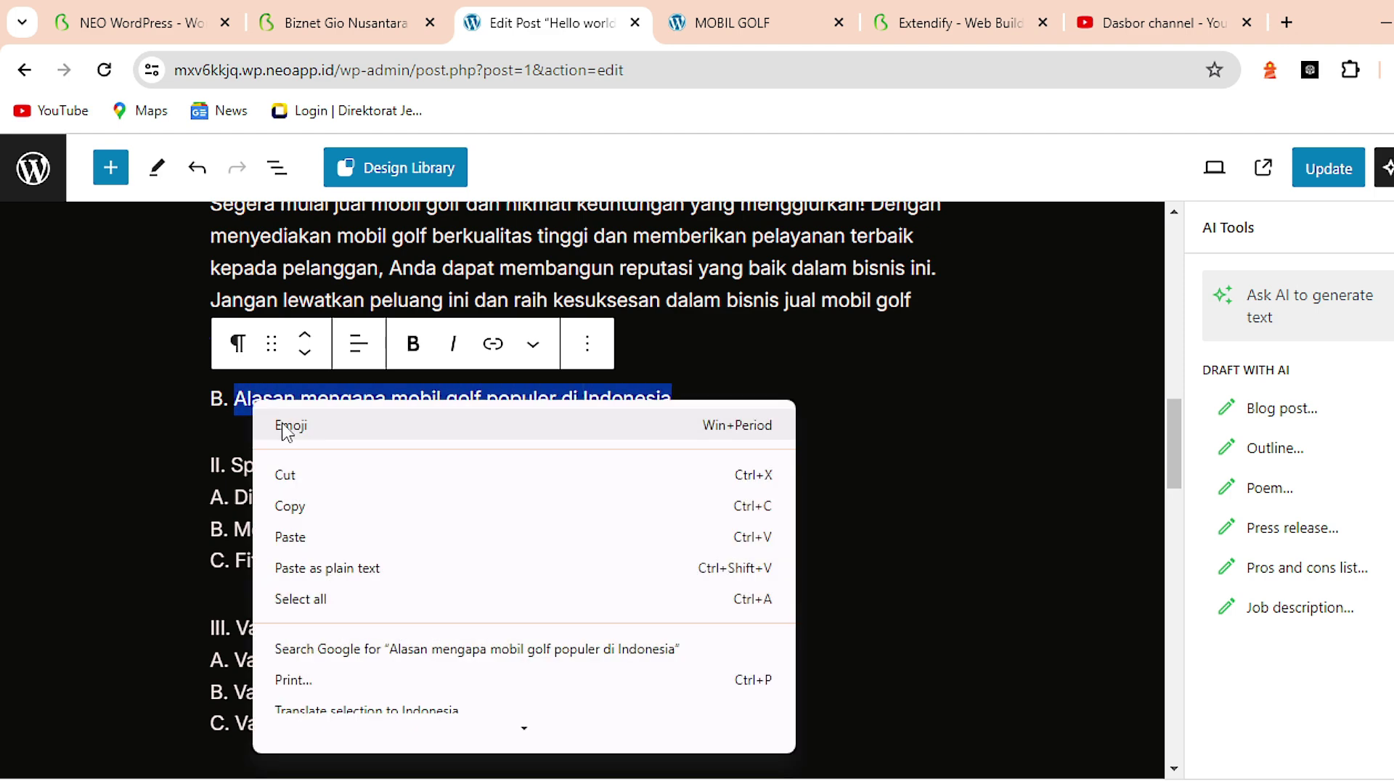
left_click(289, 504)
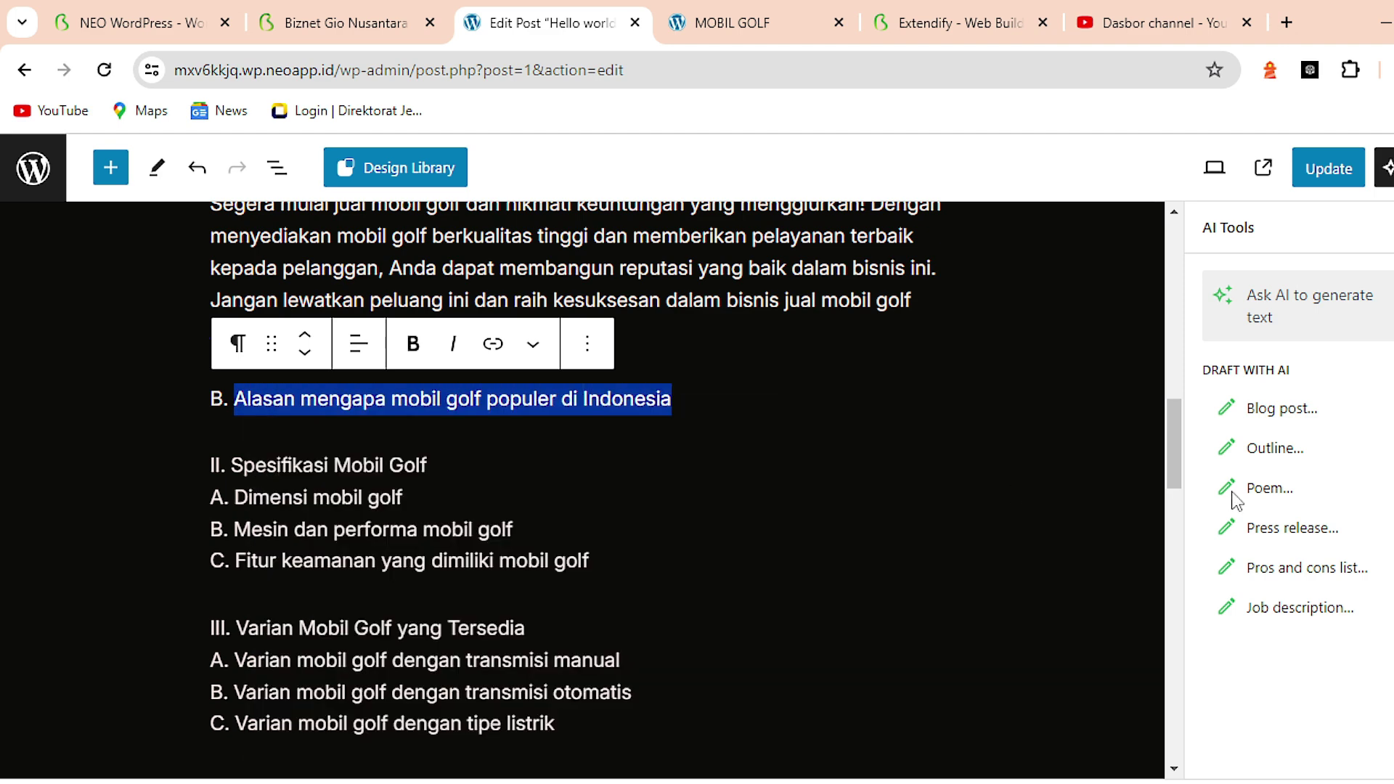
left_click(1281, 304)
left_click(1278, 409)
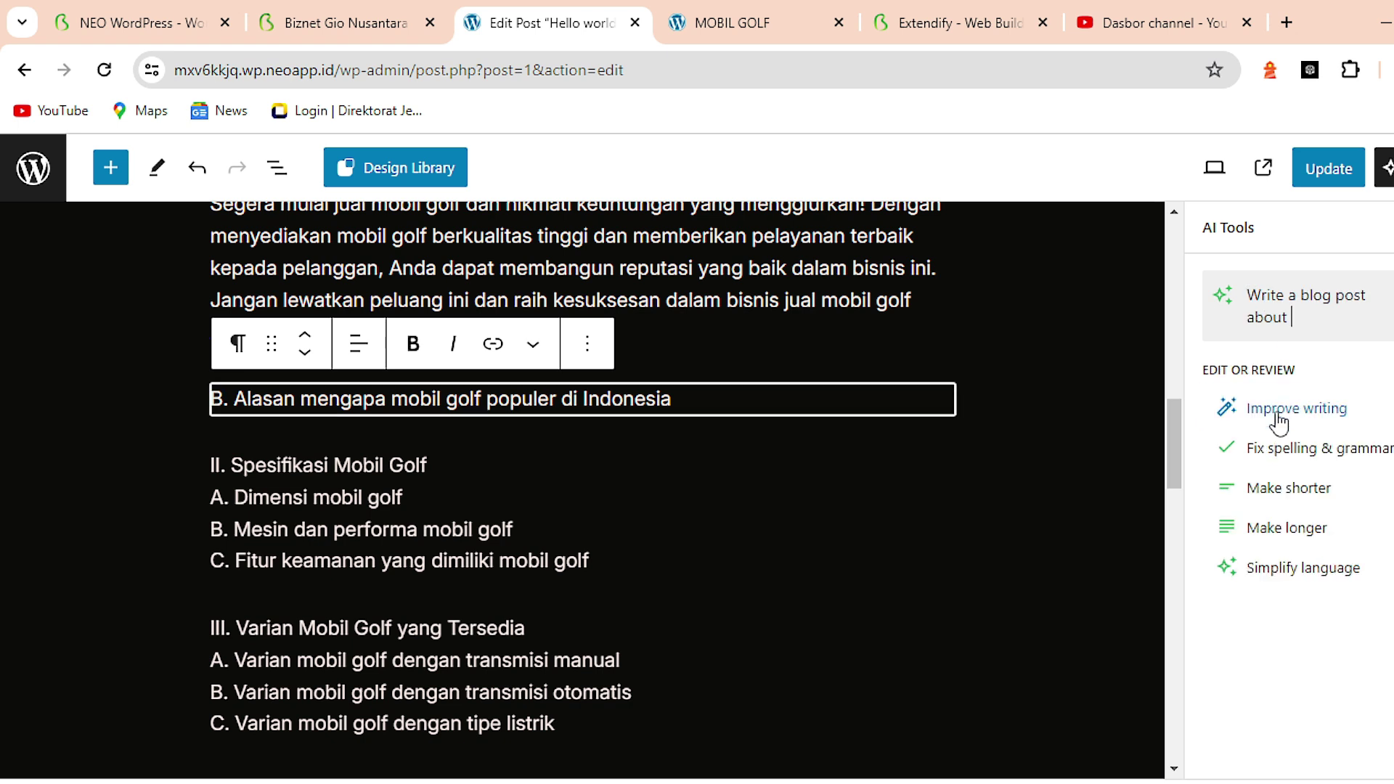
left_click_drag(1295, 314, 1232, 298)
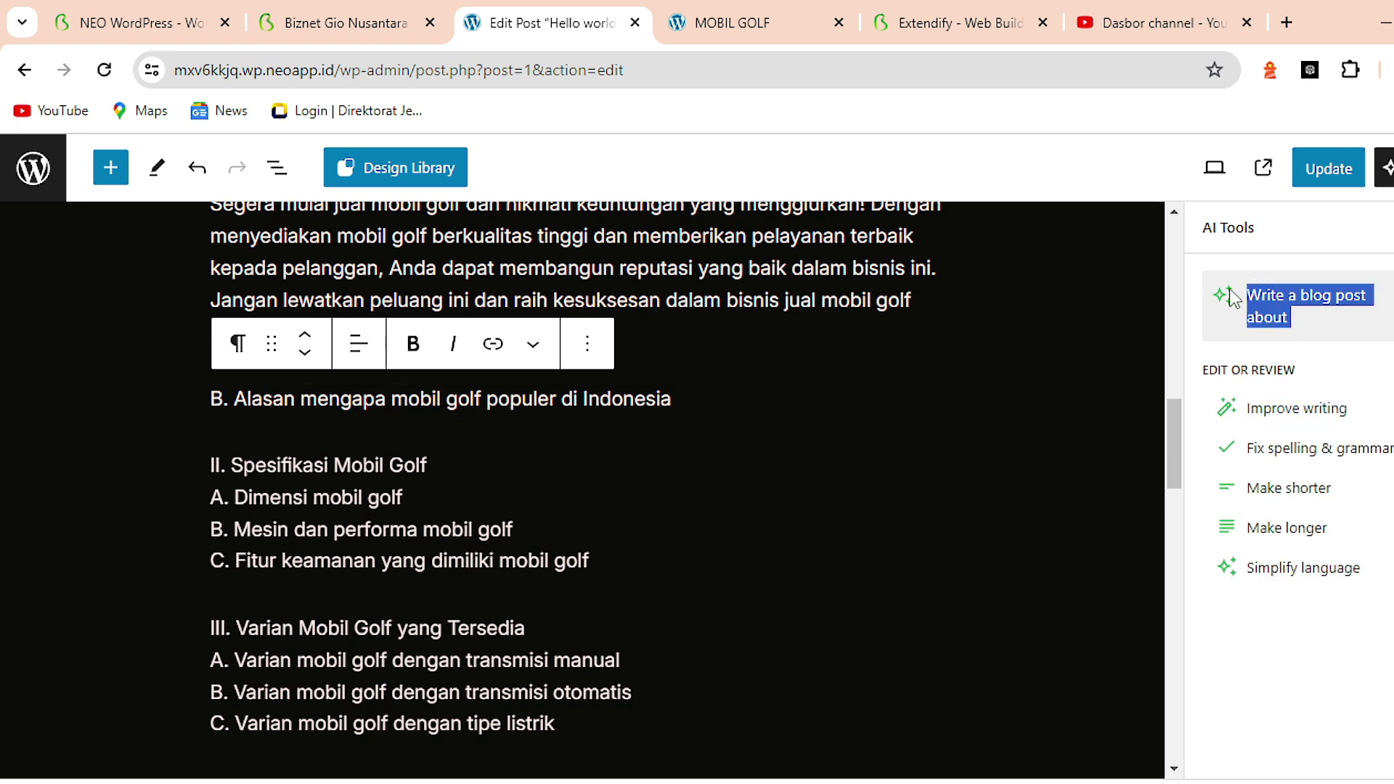
key("ctrl+v")
key("Return")
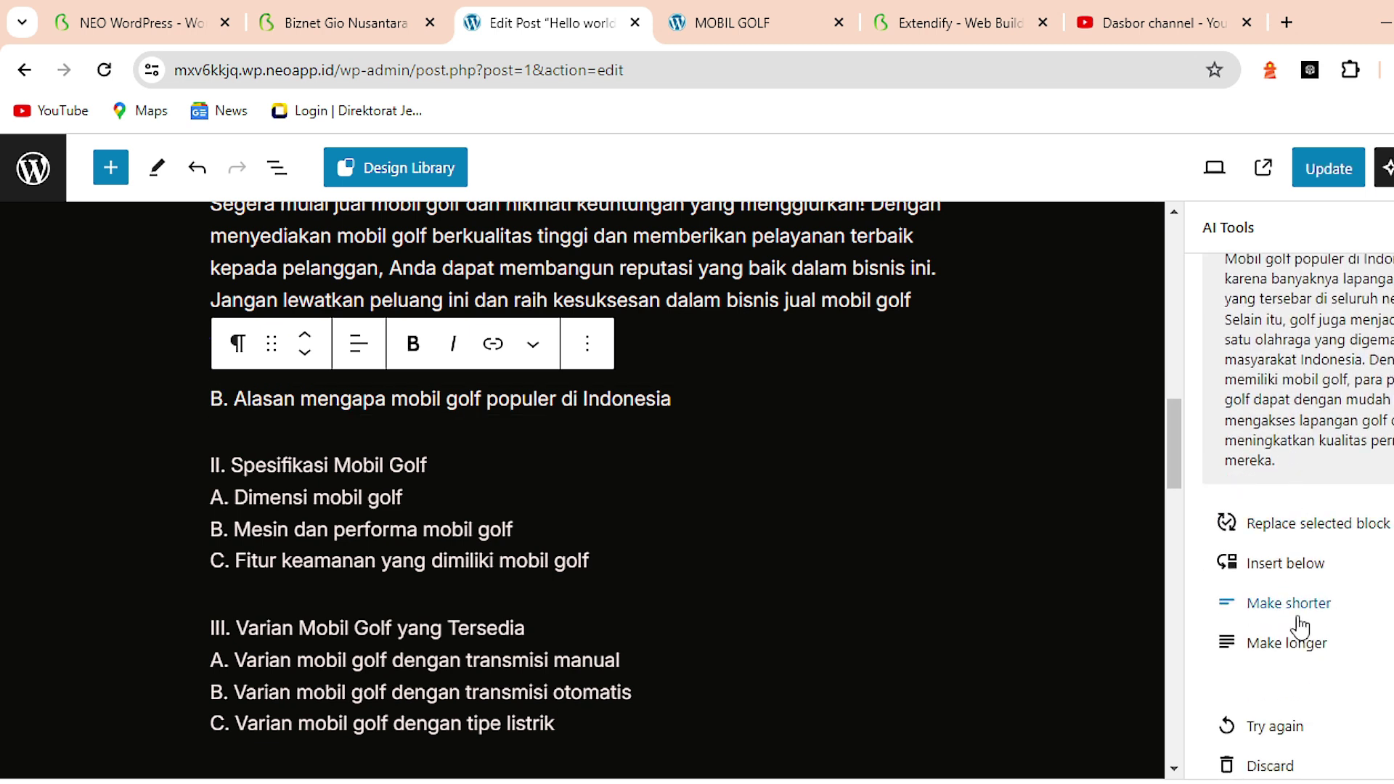
Have the AI text made longer, insert it below outline point B, and place the cursor after "II. Spesifikasi Mobil Golf"
left_click(1293, 650)
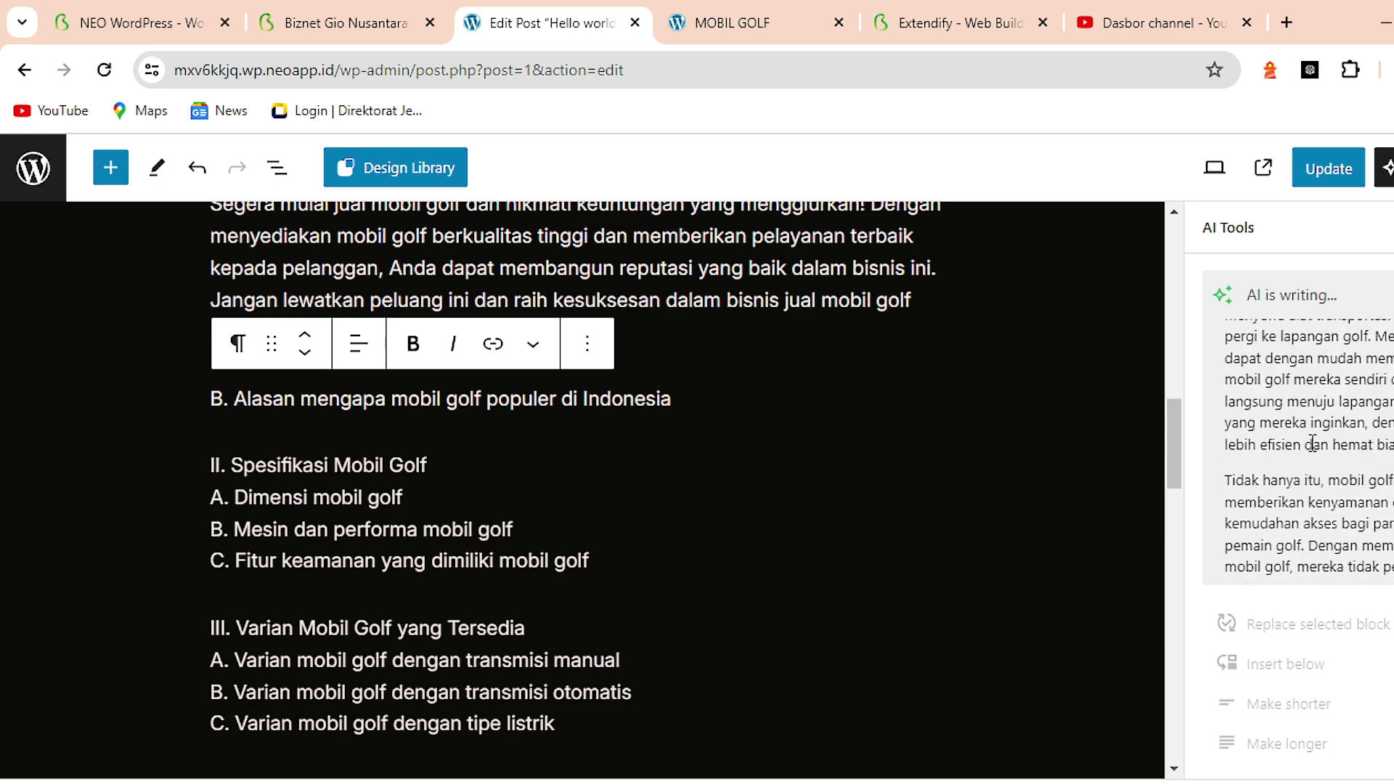
triple_click(696, 408)
left_click(695, 408)
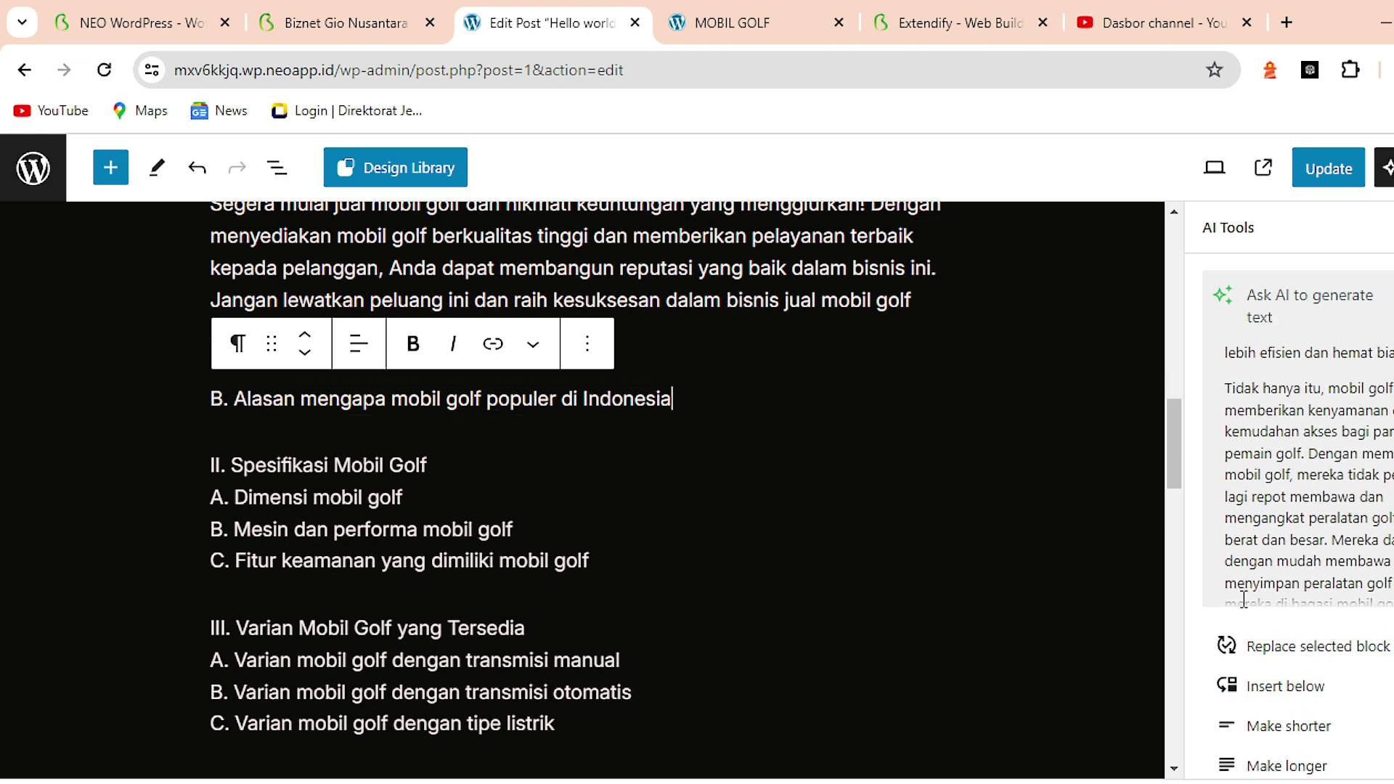
left_click(1284, 687)
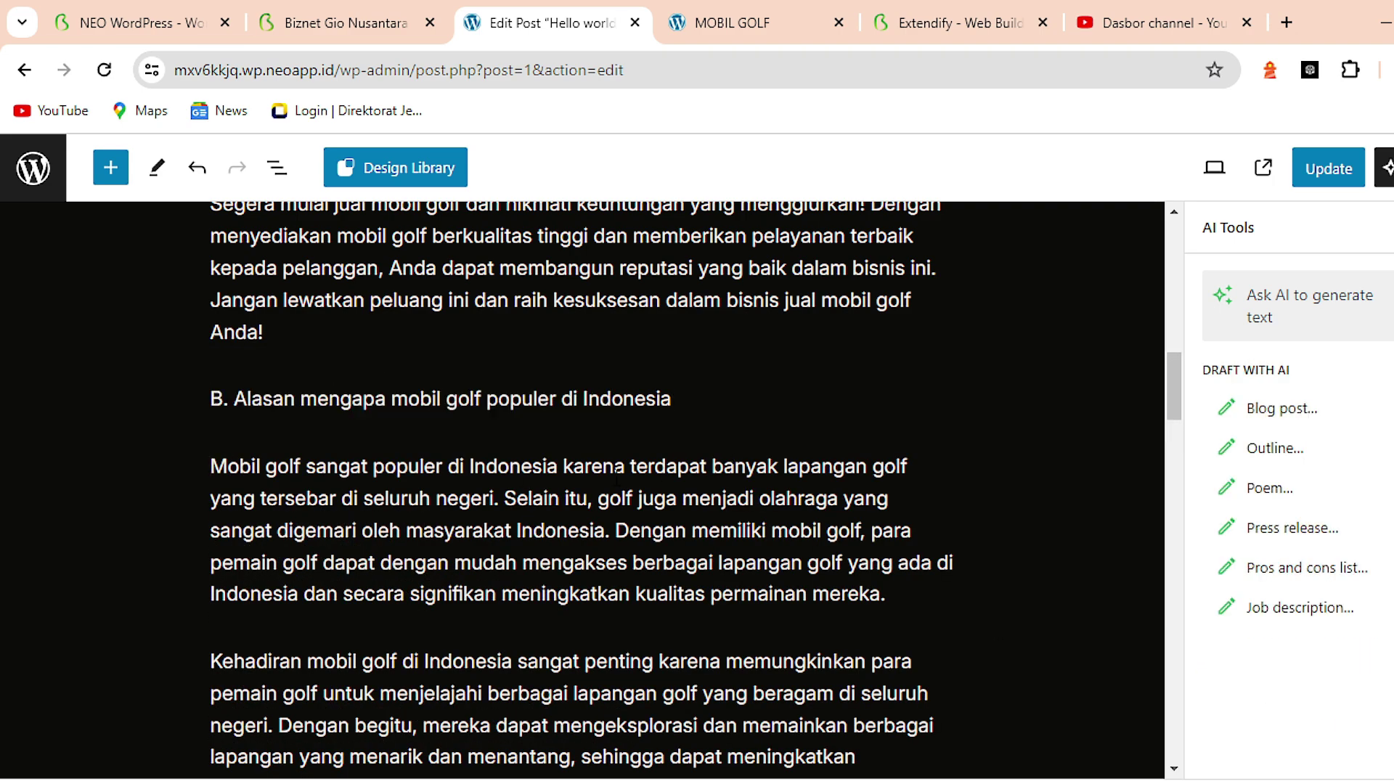
scroll(727, 442, "down", 6)
scroll(530, 472, "down", 8)
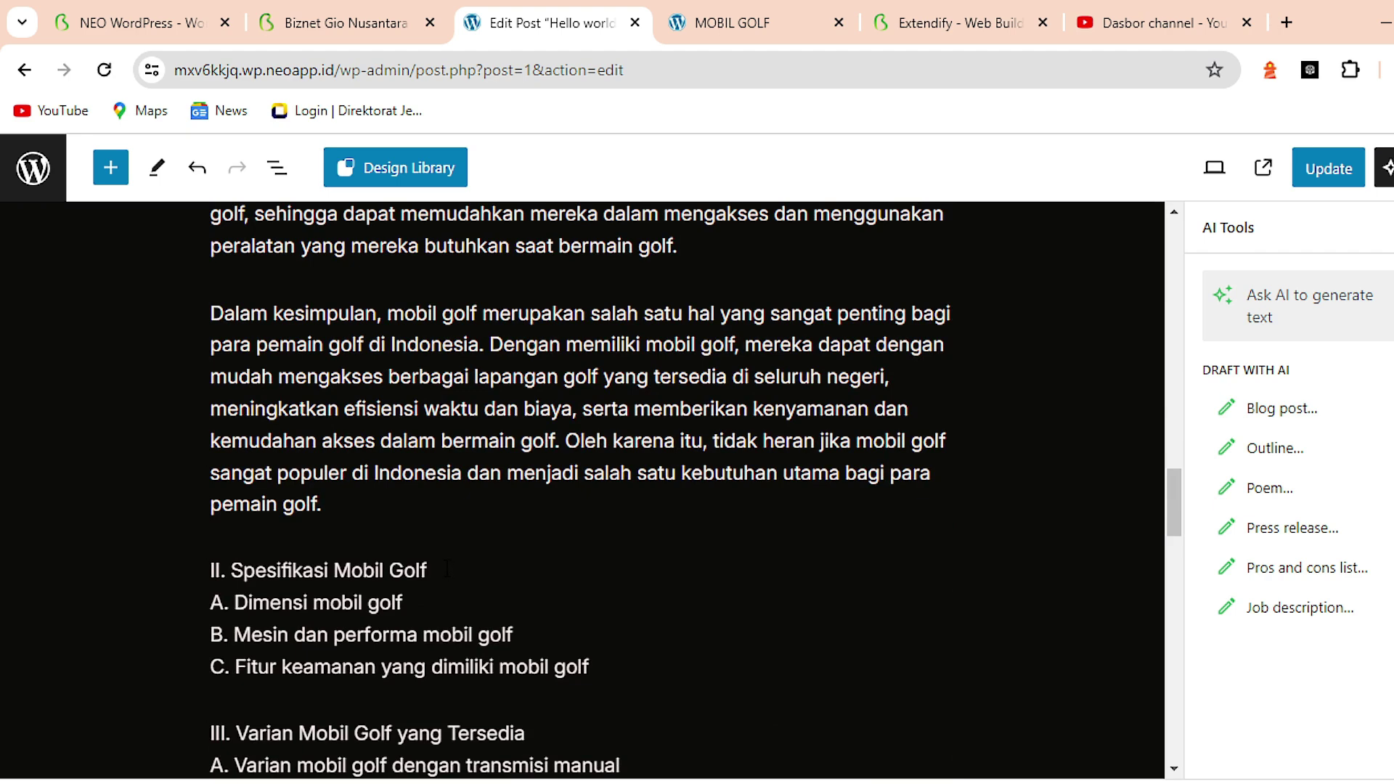
left_click(447, 569)
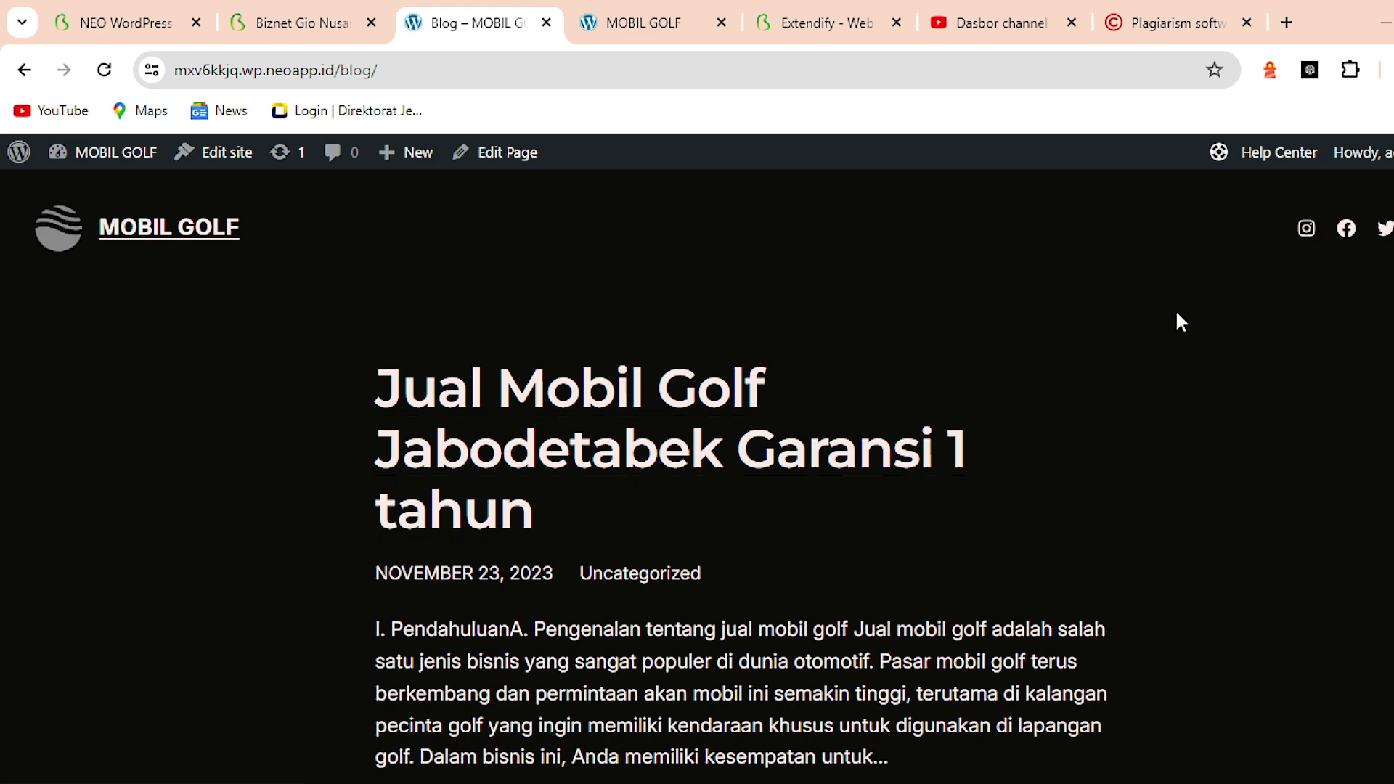
Open the site's home page and generate a Lighthouse report for Desktop with the PWA category excluded
left_click(162, 236)
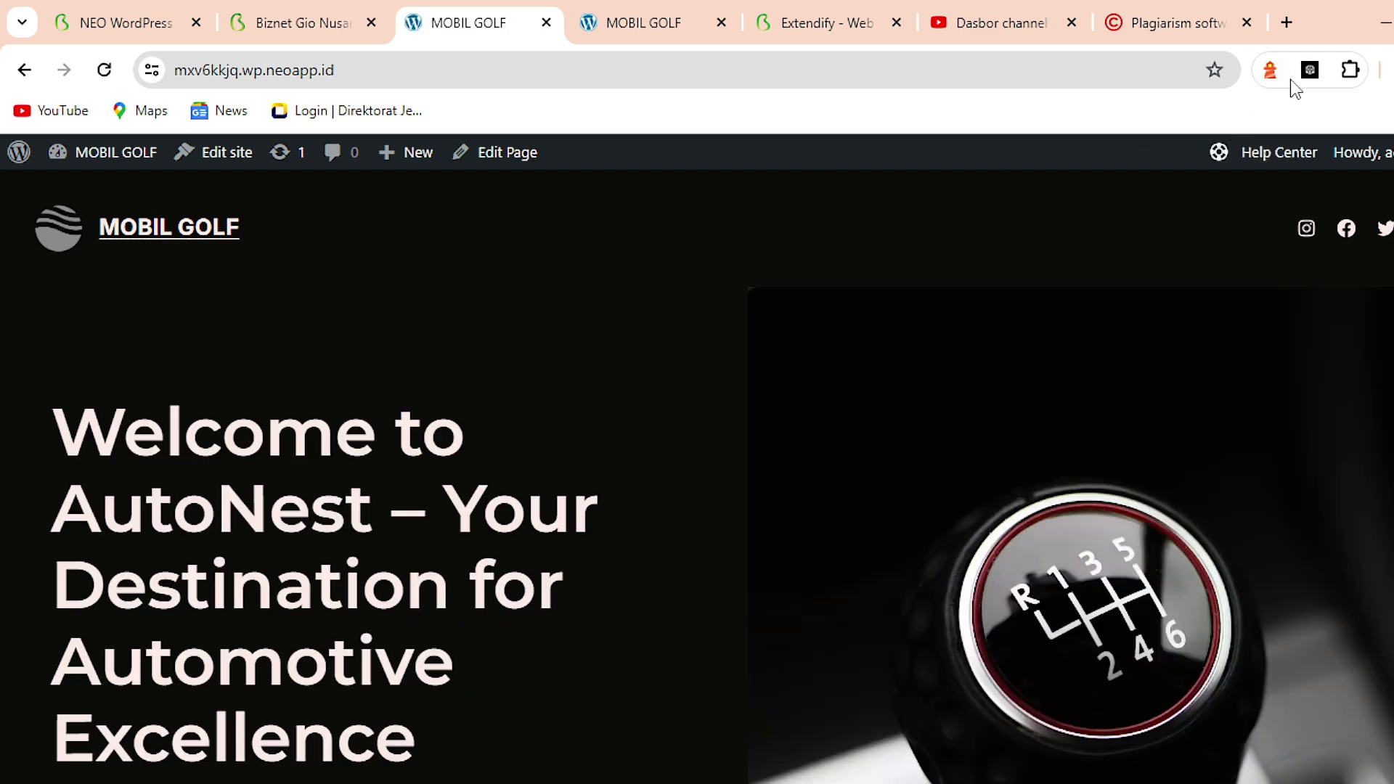
left_click(1263, 72)
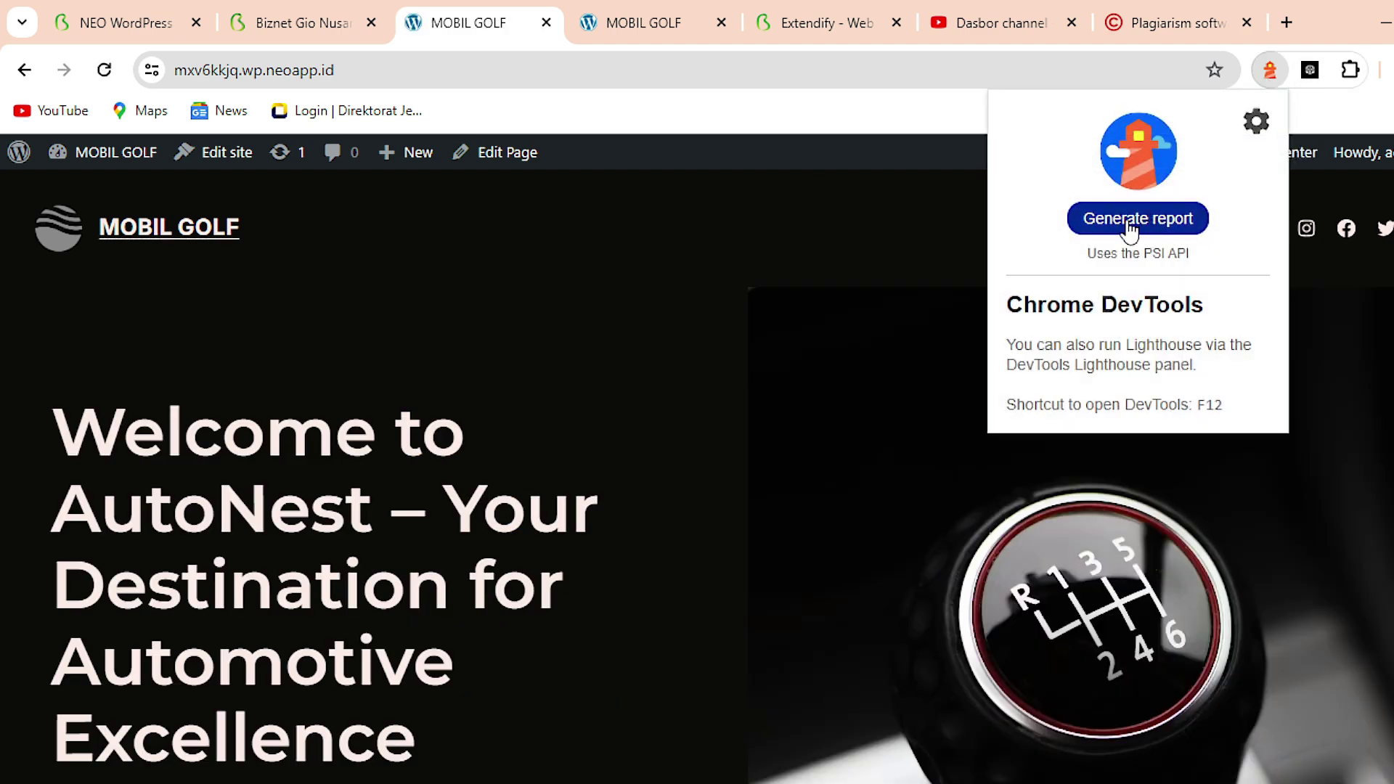
left_click(1257, 124)
left_click(1018, 546)
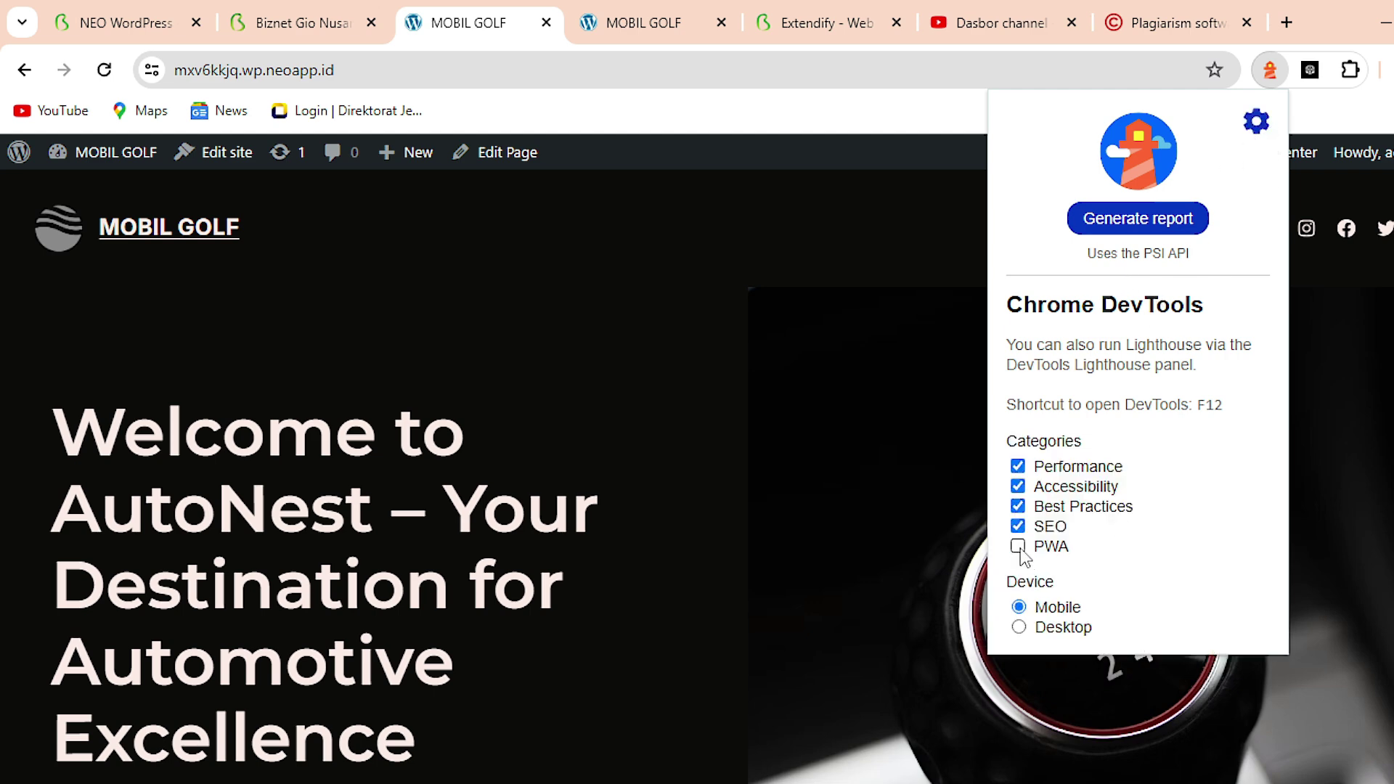
left_click(1018, 628)
left_click(1136, 218)
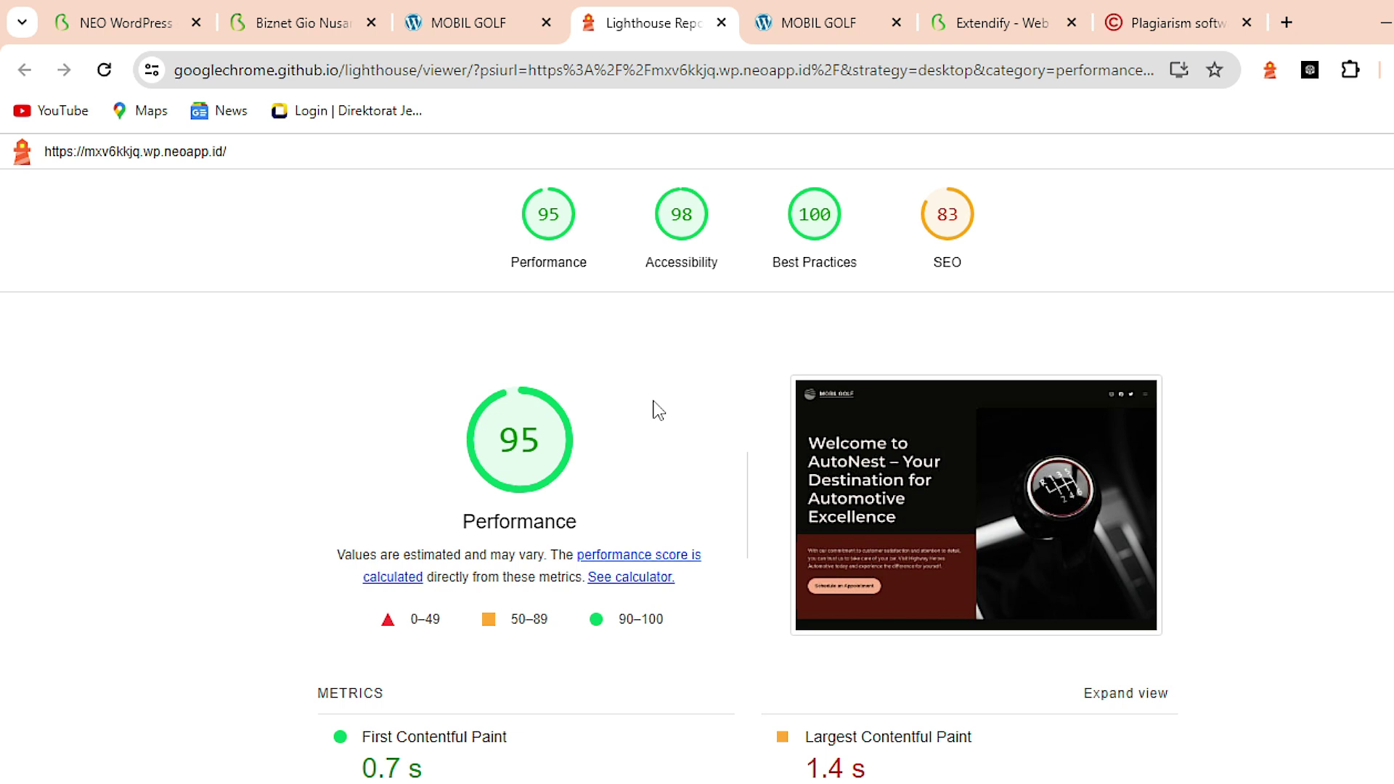
Review the Lighthouse report's category scores, performance metrics and the first diagnostics
scroll(658, 410, "down", 1)
scroll(659, 410, "down", 1)
scroll(658, 410, "up", 1)
scroll(658, 410, "down", 3)
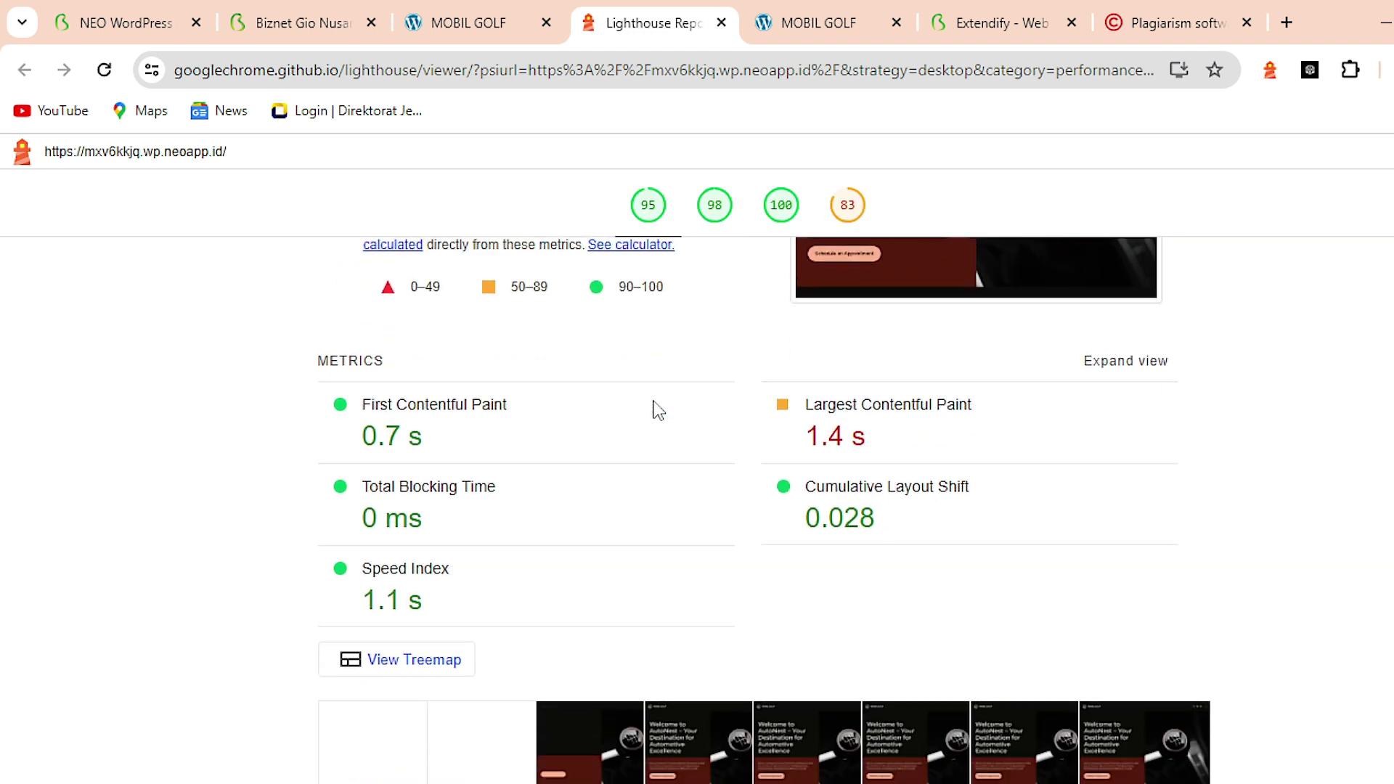
scroll(658, 410, "down", 4)
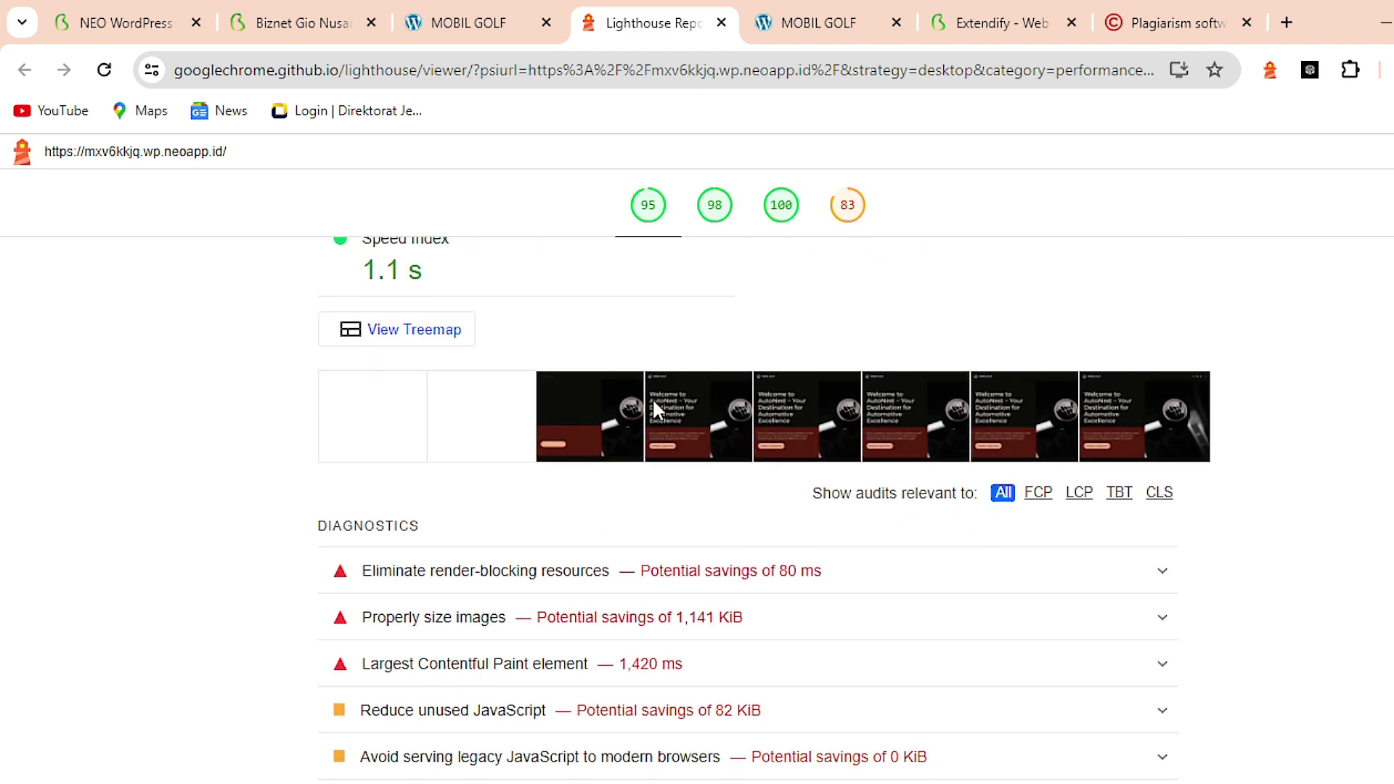
scroll(657, 410, "down", 2)
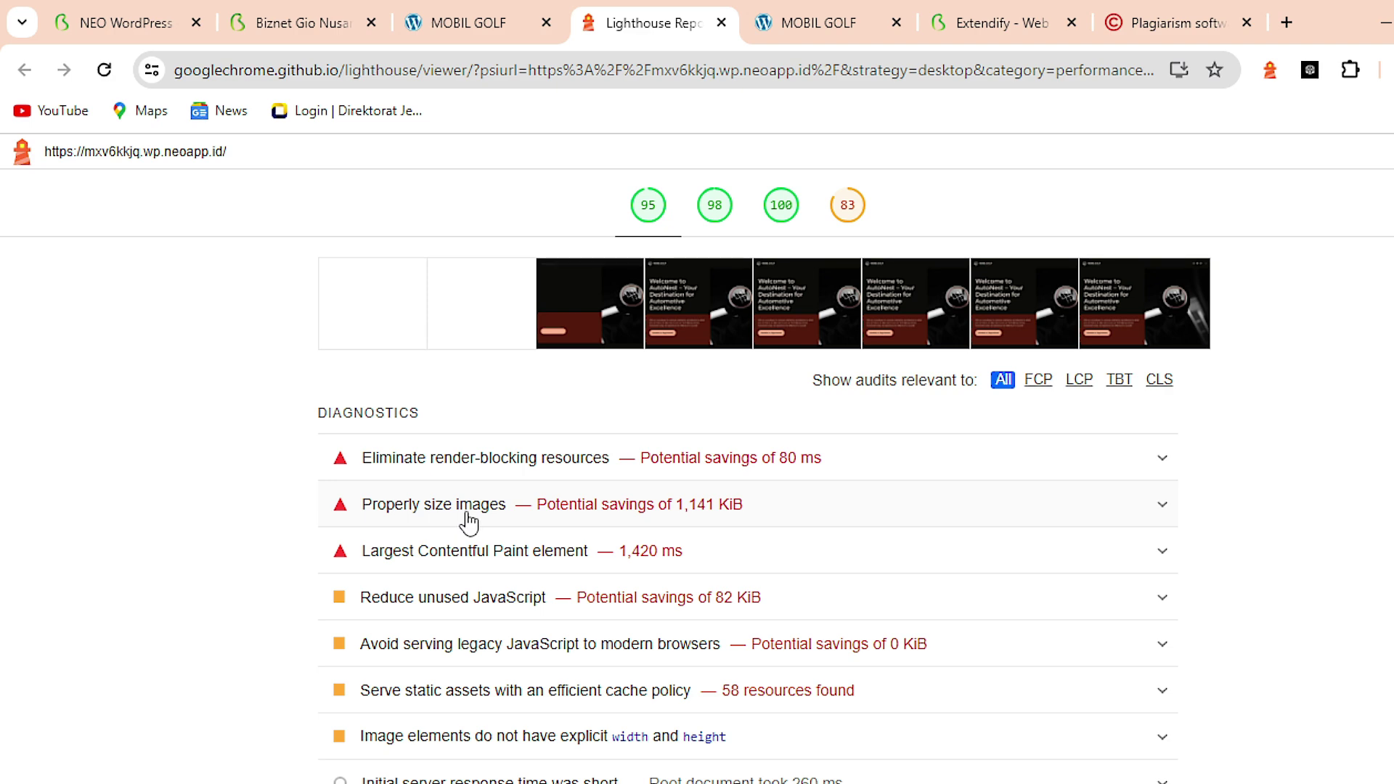
Return to the site's admin dashboard and look over the Settings and Plugins options
left_click(470, 24)
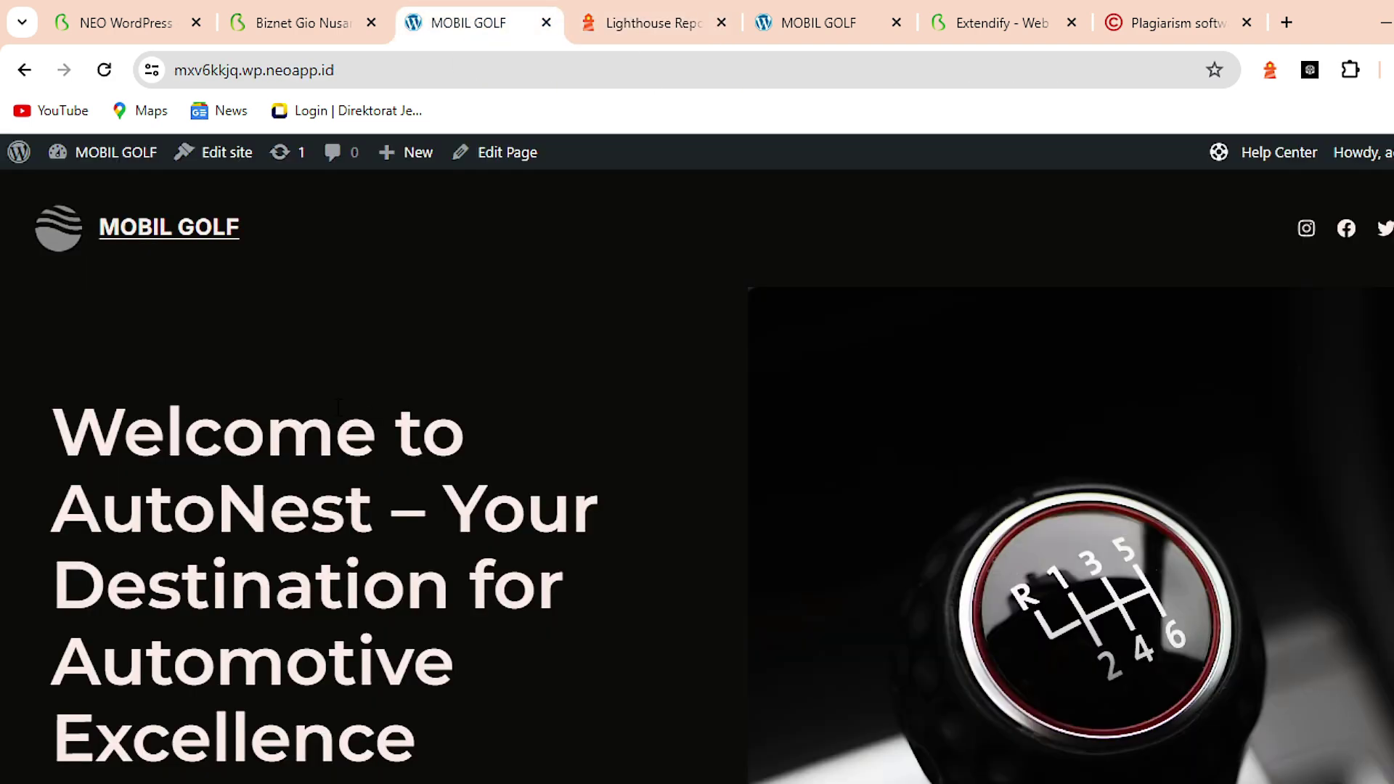
mouse_move(64, 168)
left_click(84, 193)
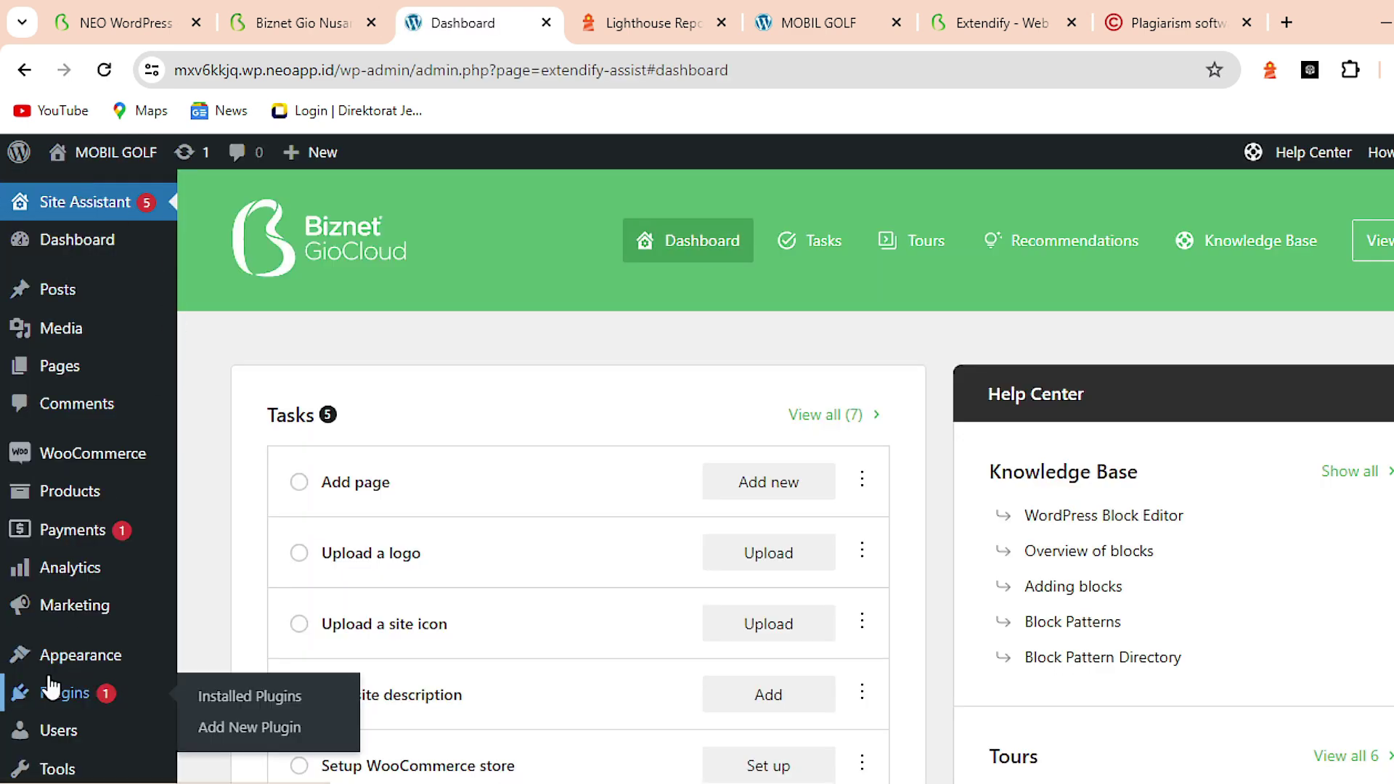
scroll(48, 686, "down", 5)
mouse_move(64, 755)
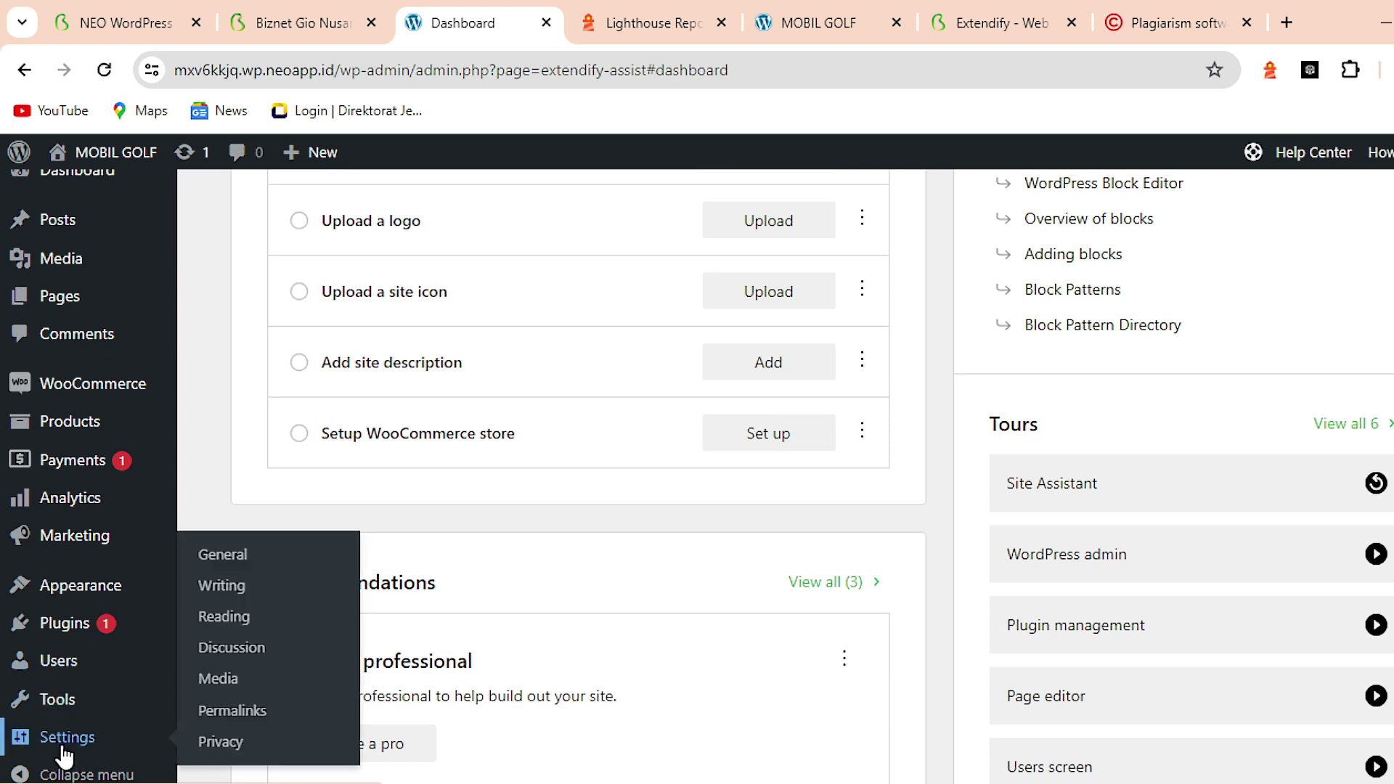
mouse_move(162, 625)
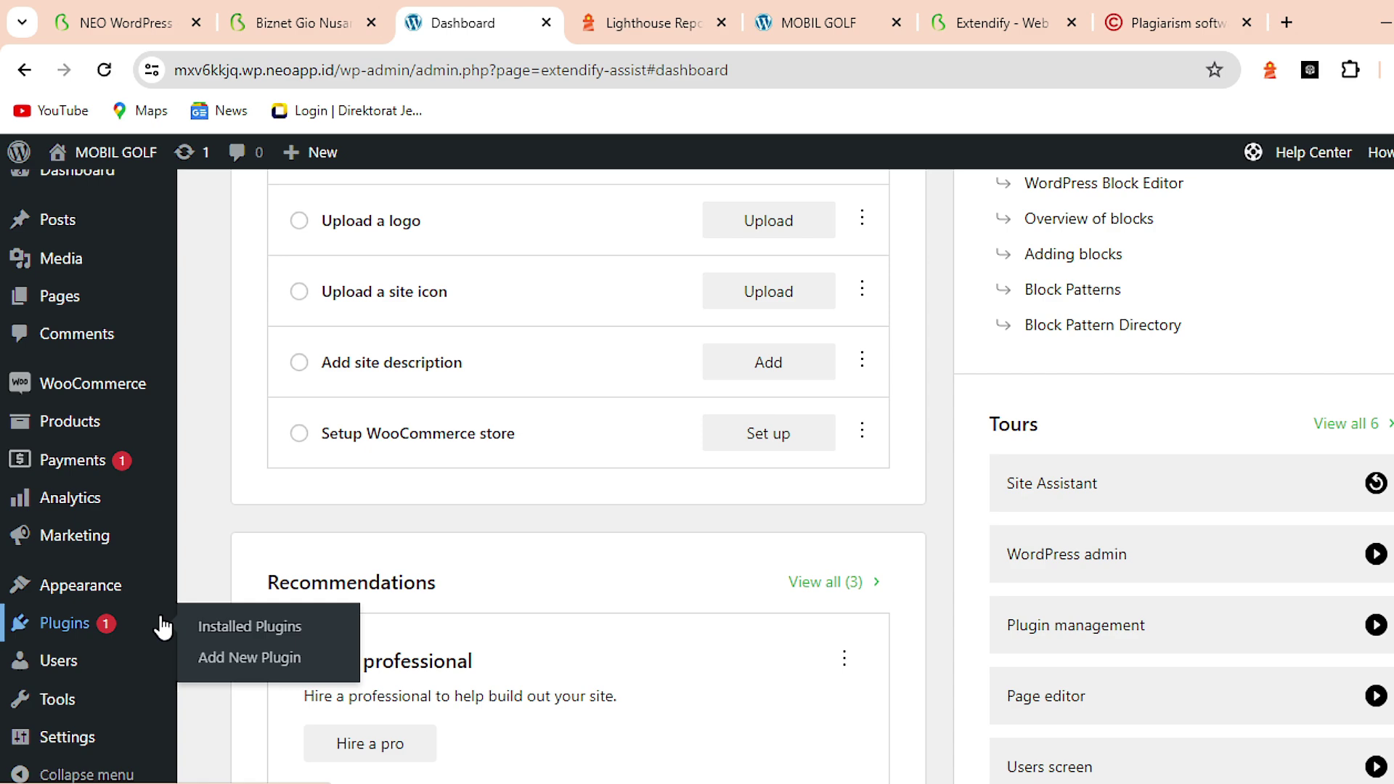
scroll(465, 392, "up", 5)
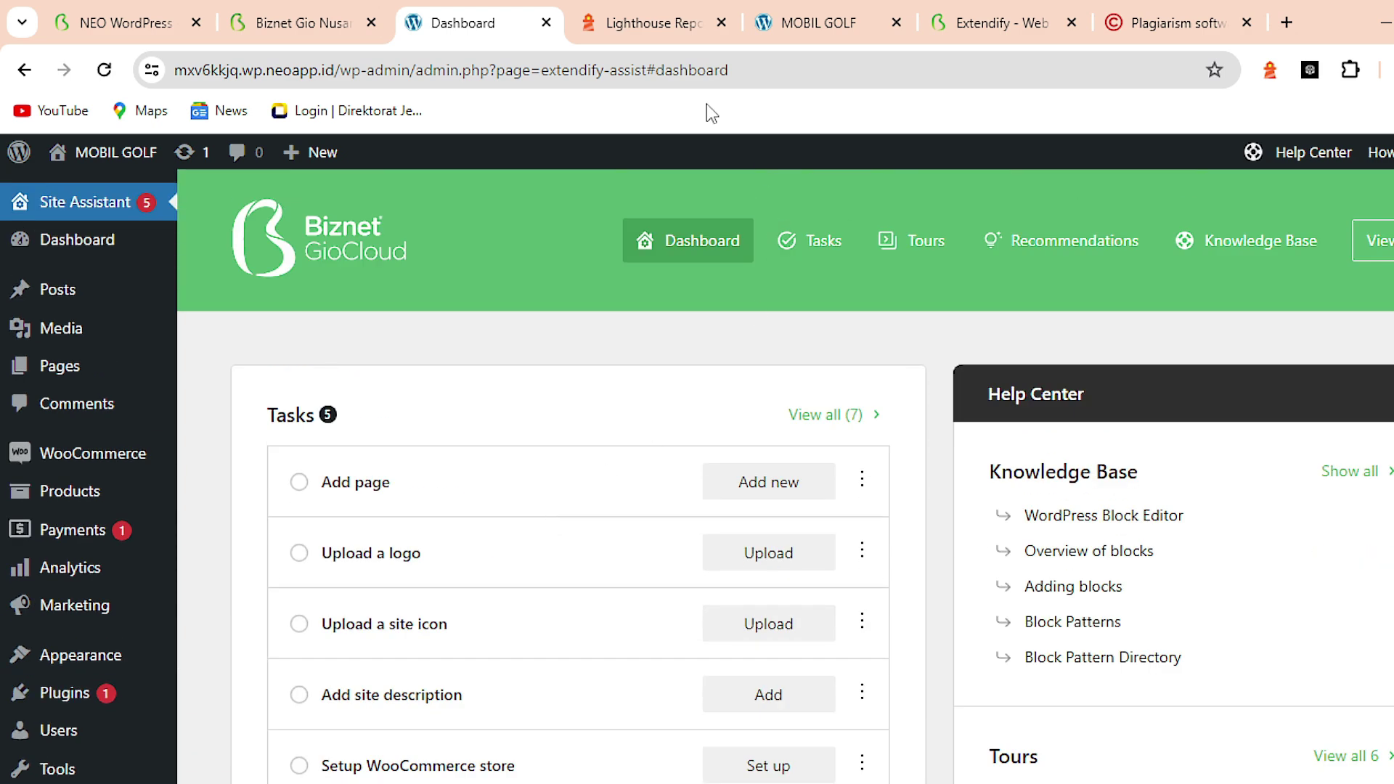
Examine the Largest Contentful Paint element's details in the Lighthouse report, and read the Accessibility, Best Practices and SEO sections
left_click(651, 22)
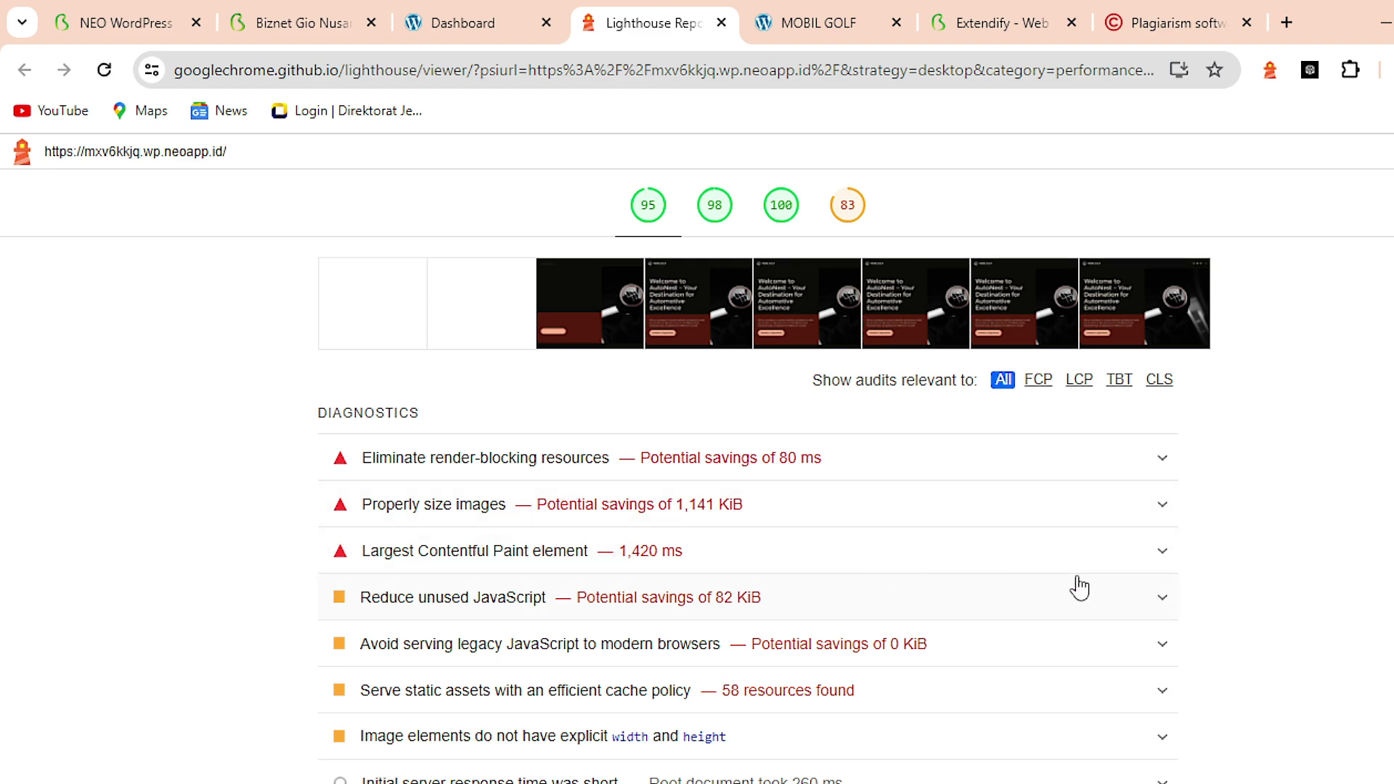
left_click(1162, 565)
scroll(1162, 565, "down", 4)
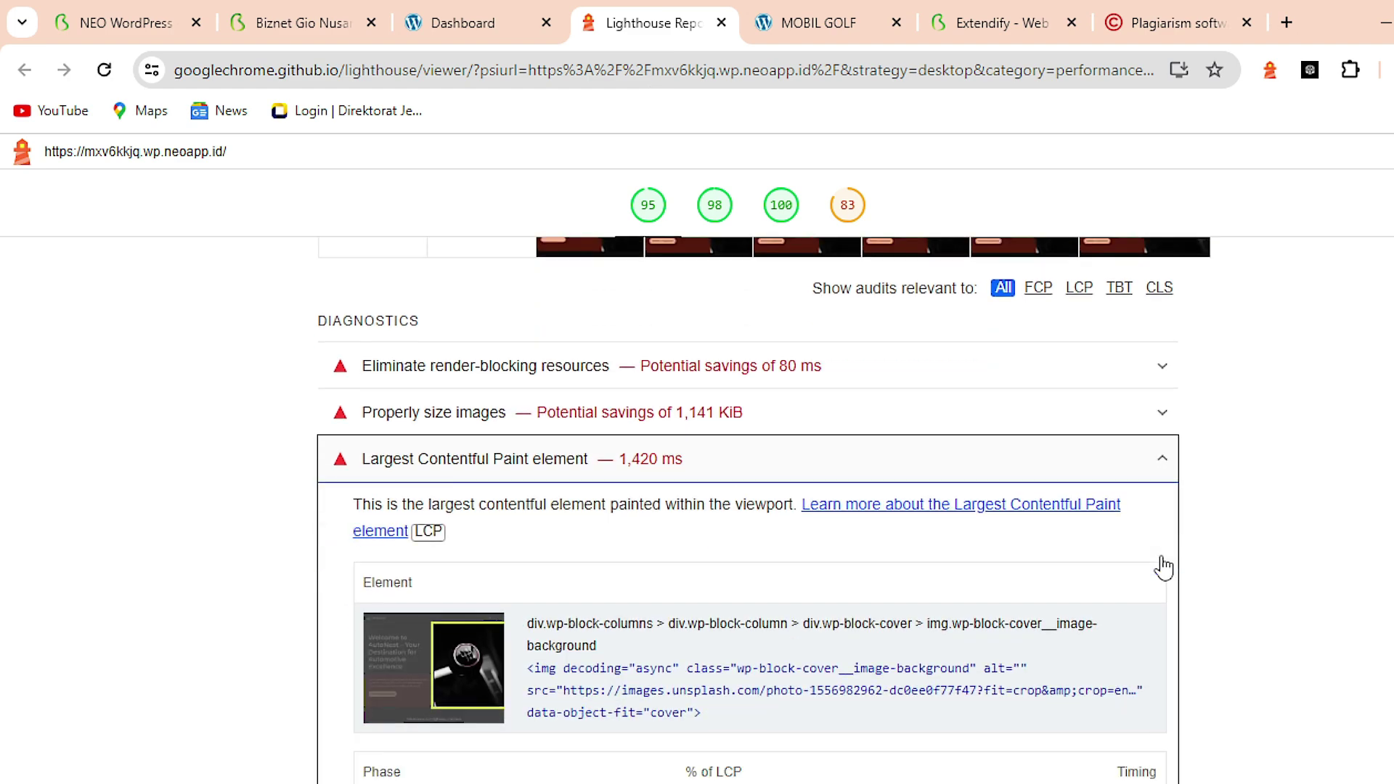
scroll(1163, 567, "down", 12)
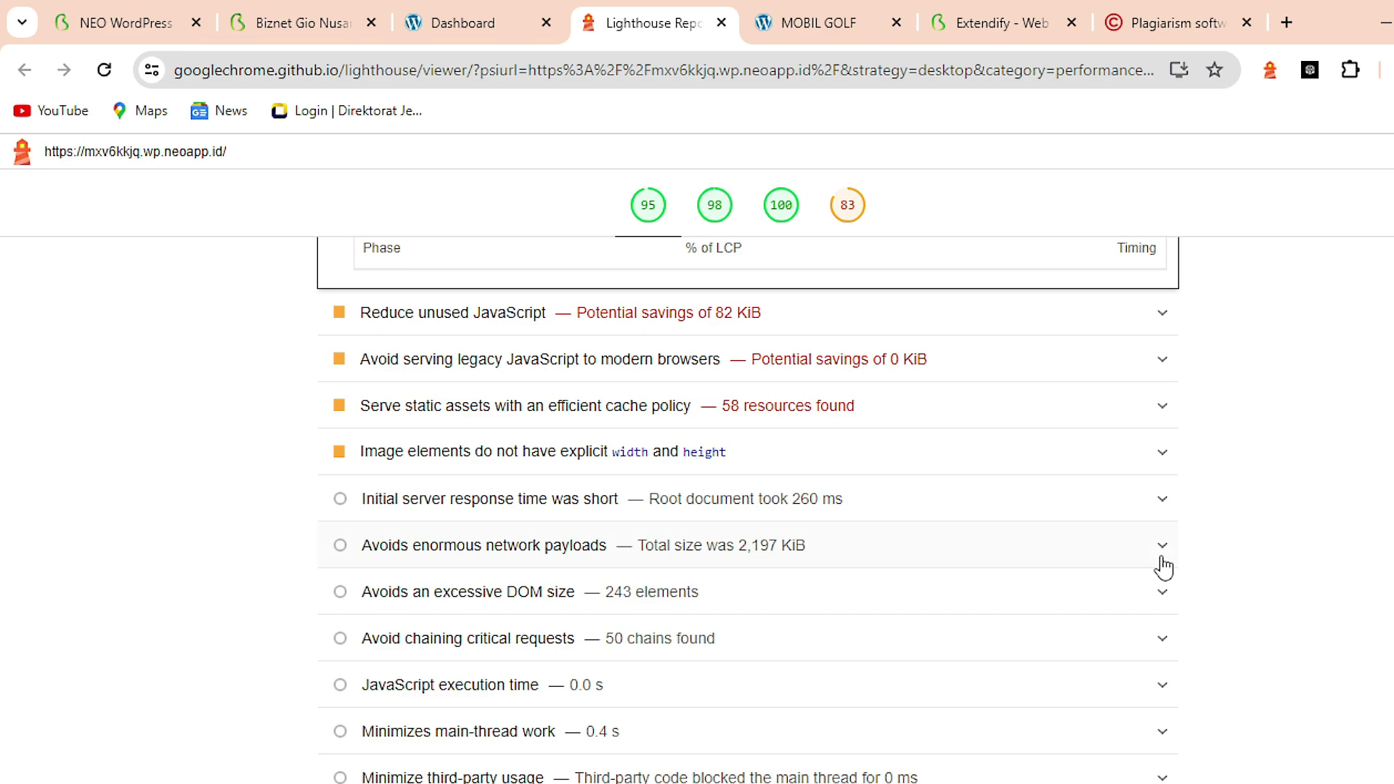
scroll(1163, 567, "down", 5)
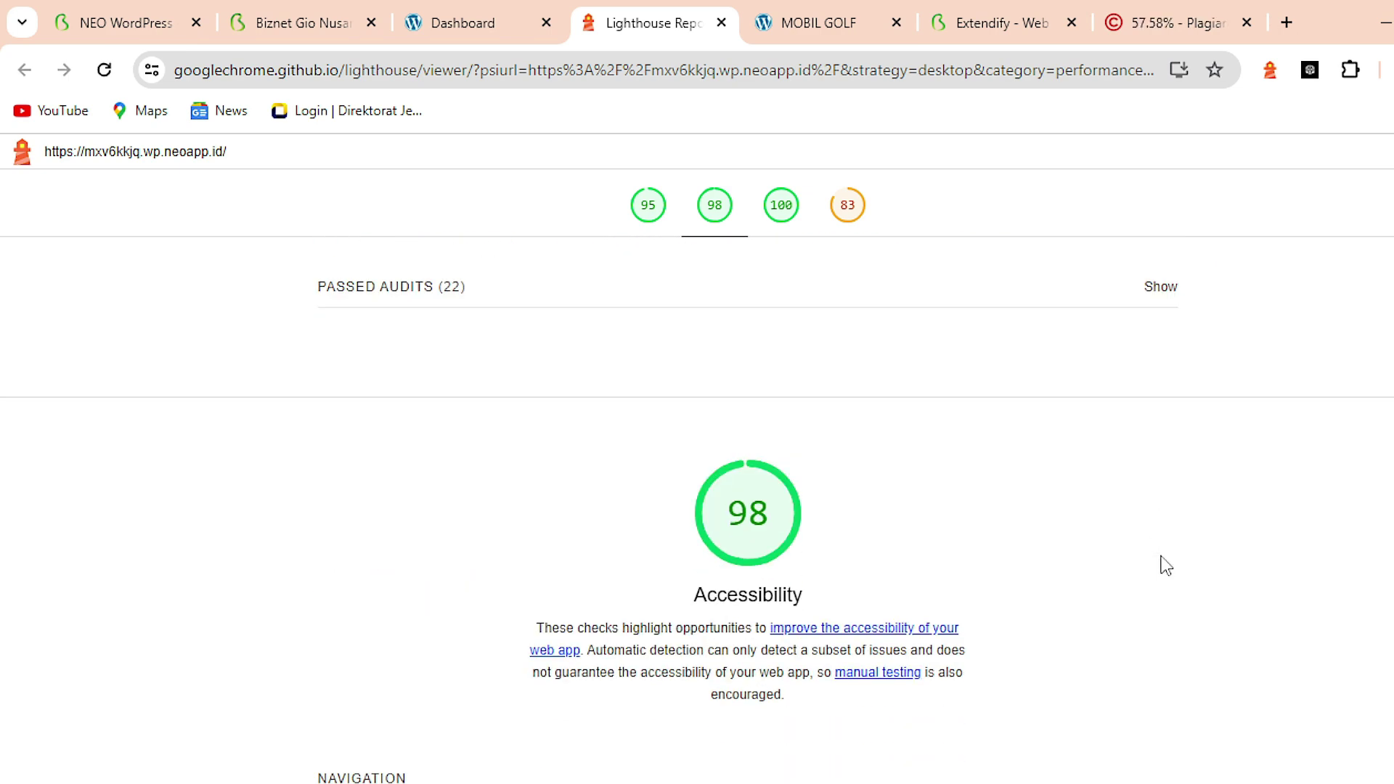
scroll(1166, 564, "down", 3)
scroll(1165, 565, "down", 1)
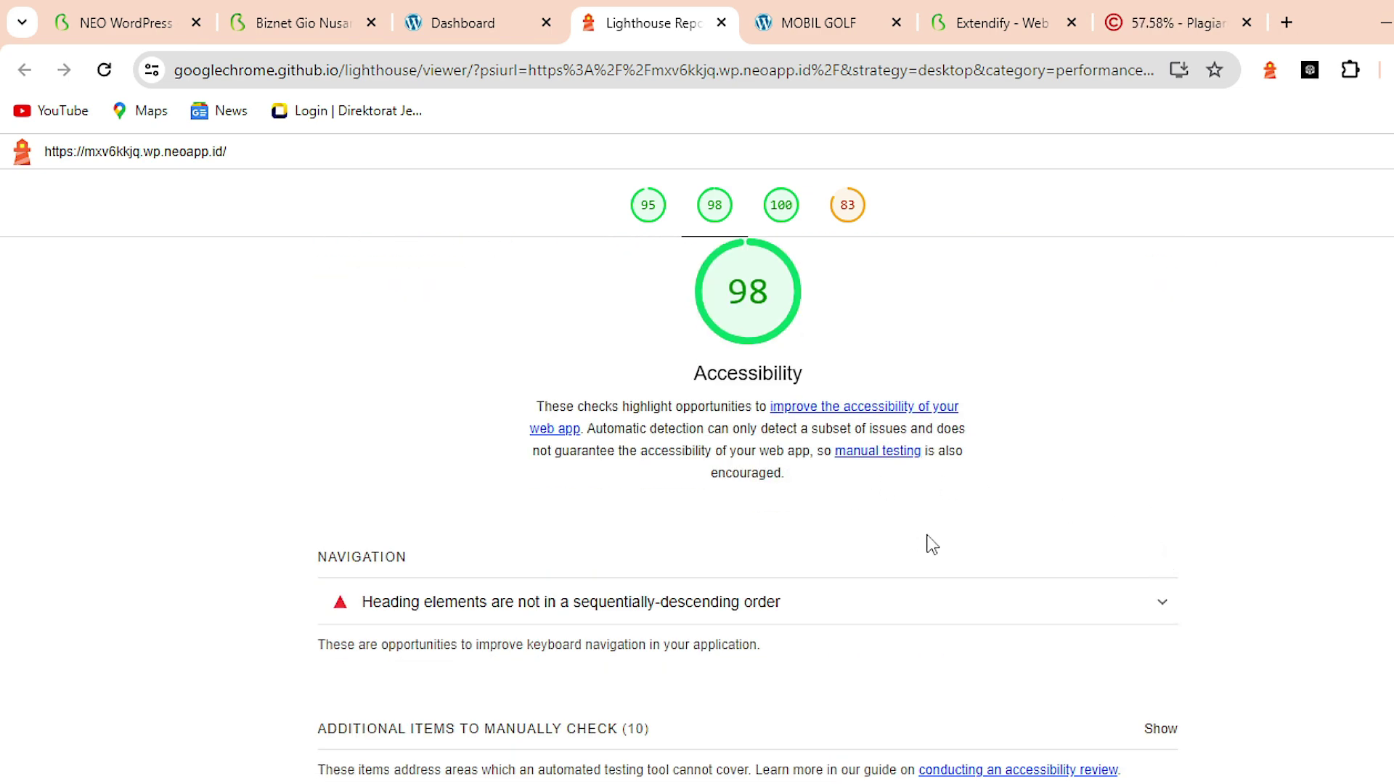
scroll(929, 543, "down", 3)
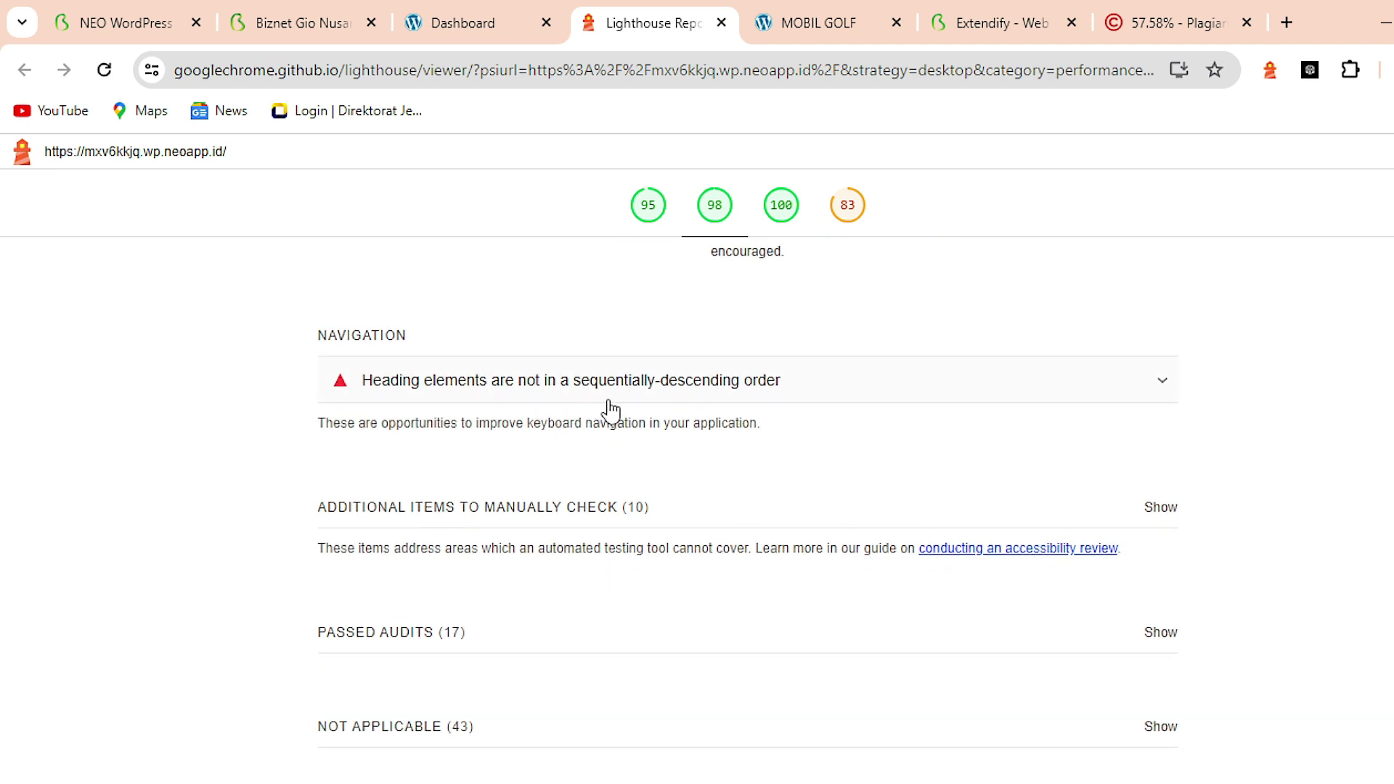
scroll(747, 483, "down", 7)
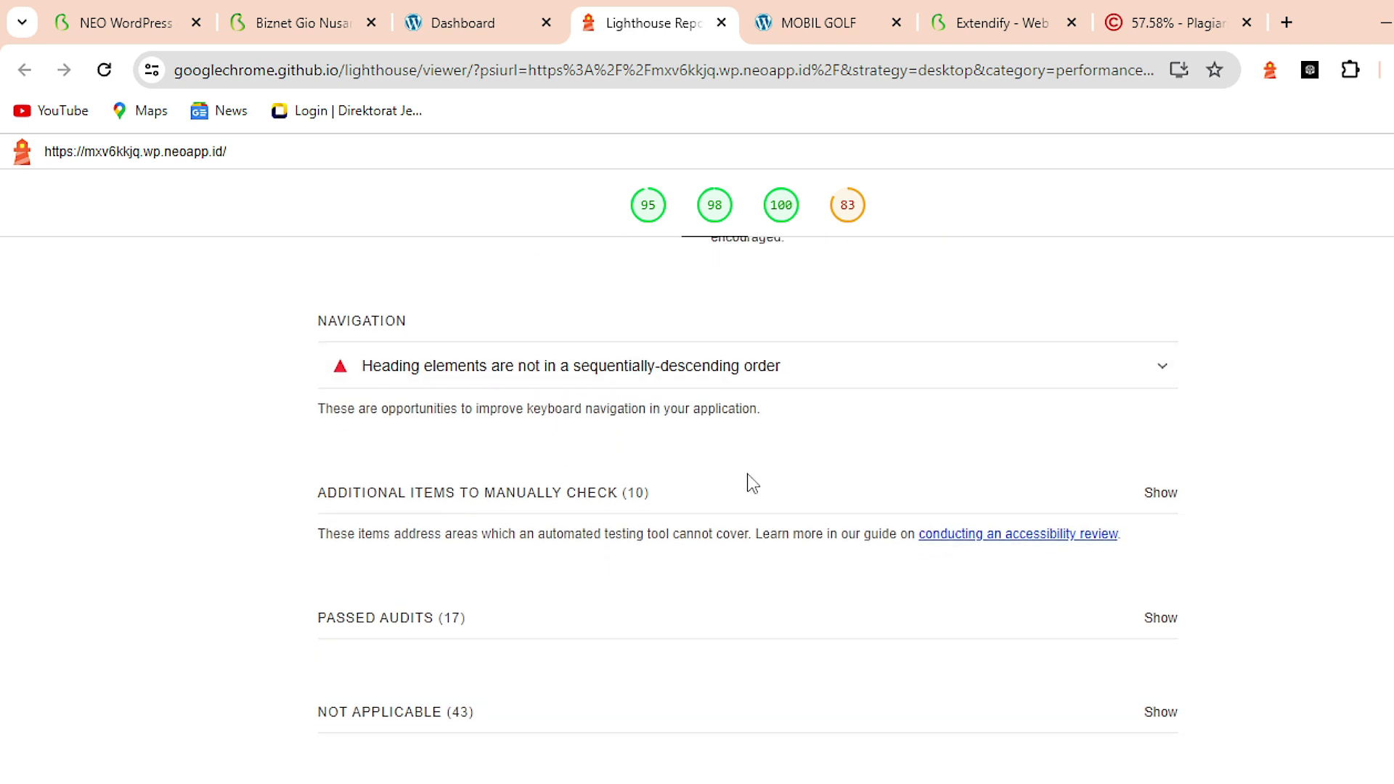
scroll(840, 501, "down", 10)
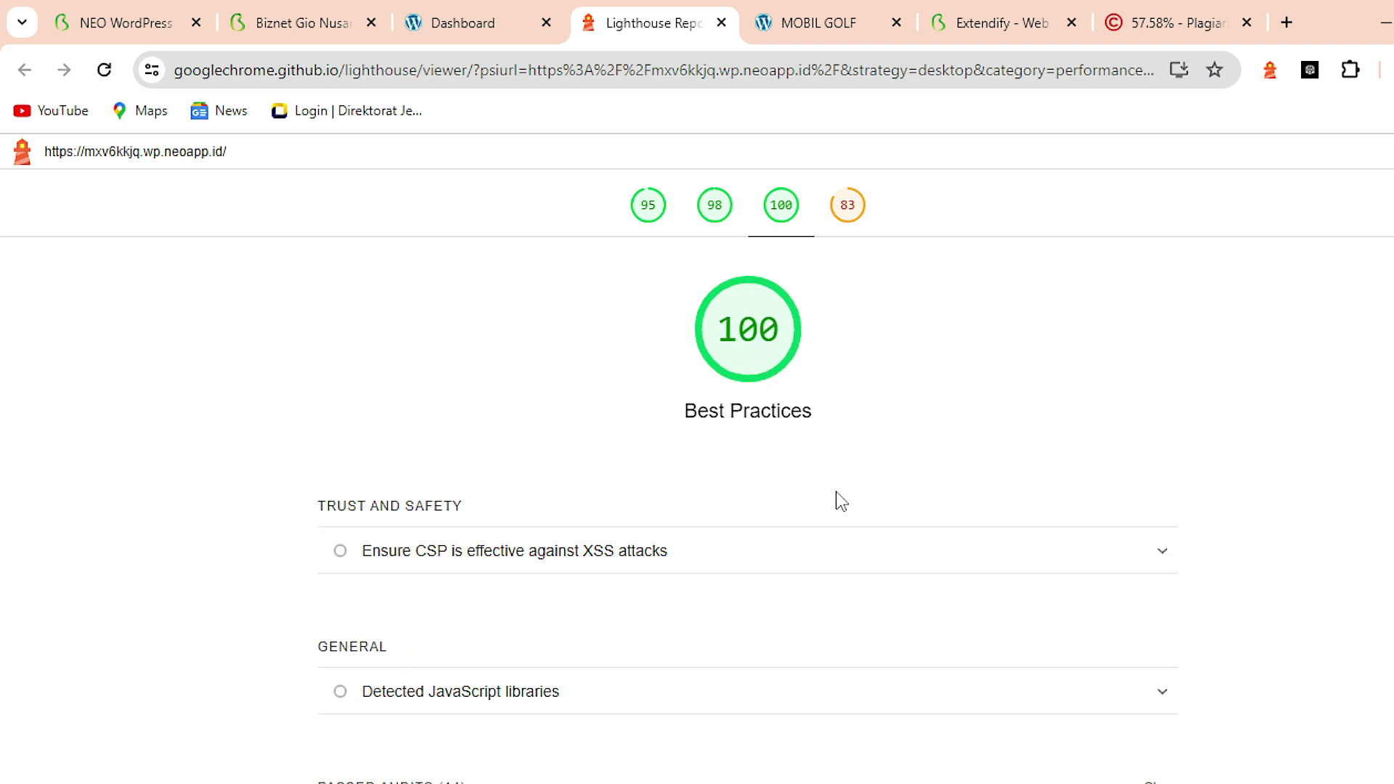
scroll(820, 494, "down", 3)
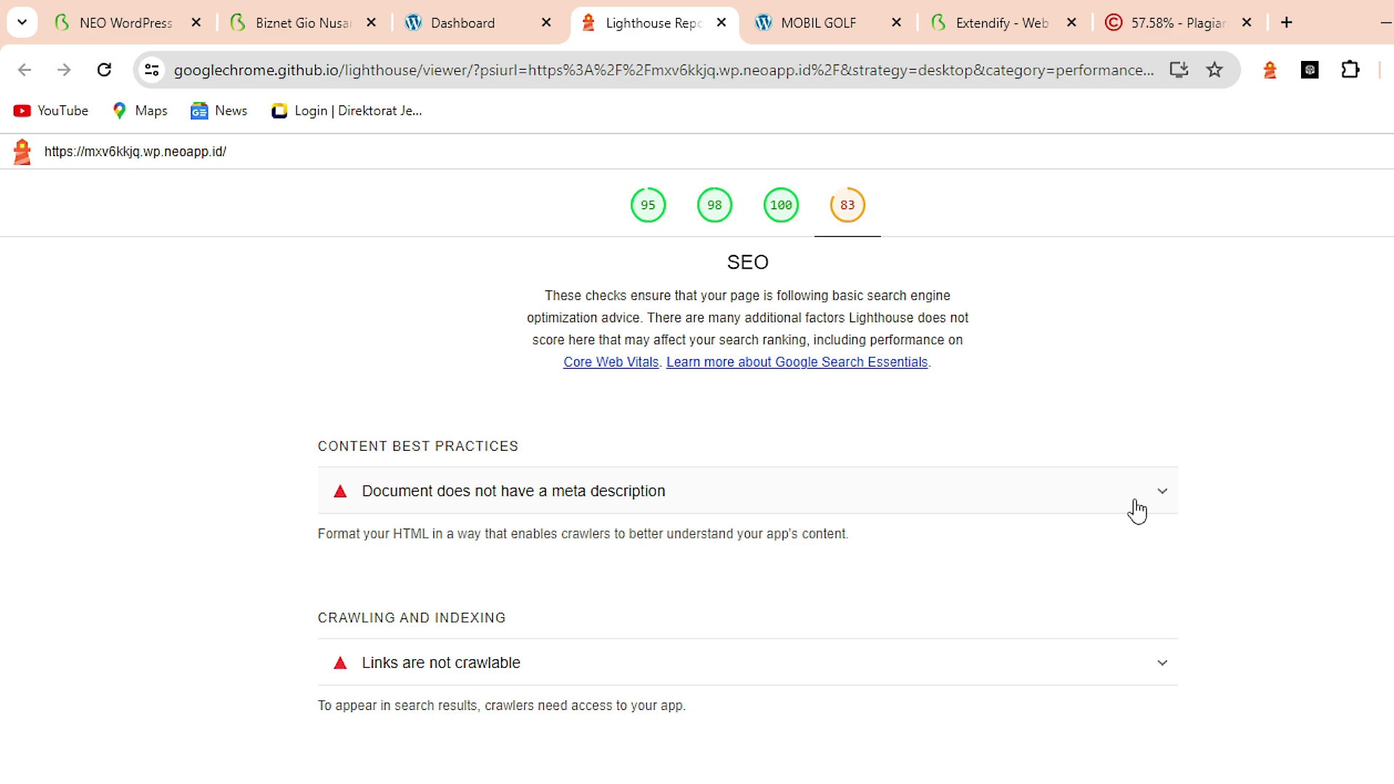
Switch to the site's Plugins page and start adding a new plugin
key("ctrl+Tab")
scroll(501, 620, "up", 5)
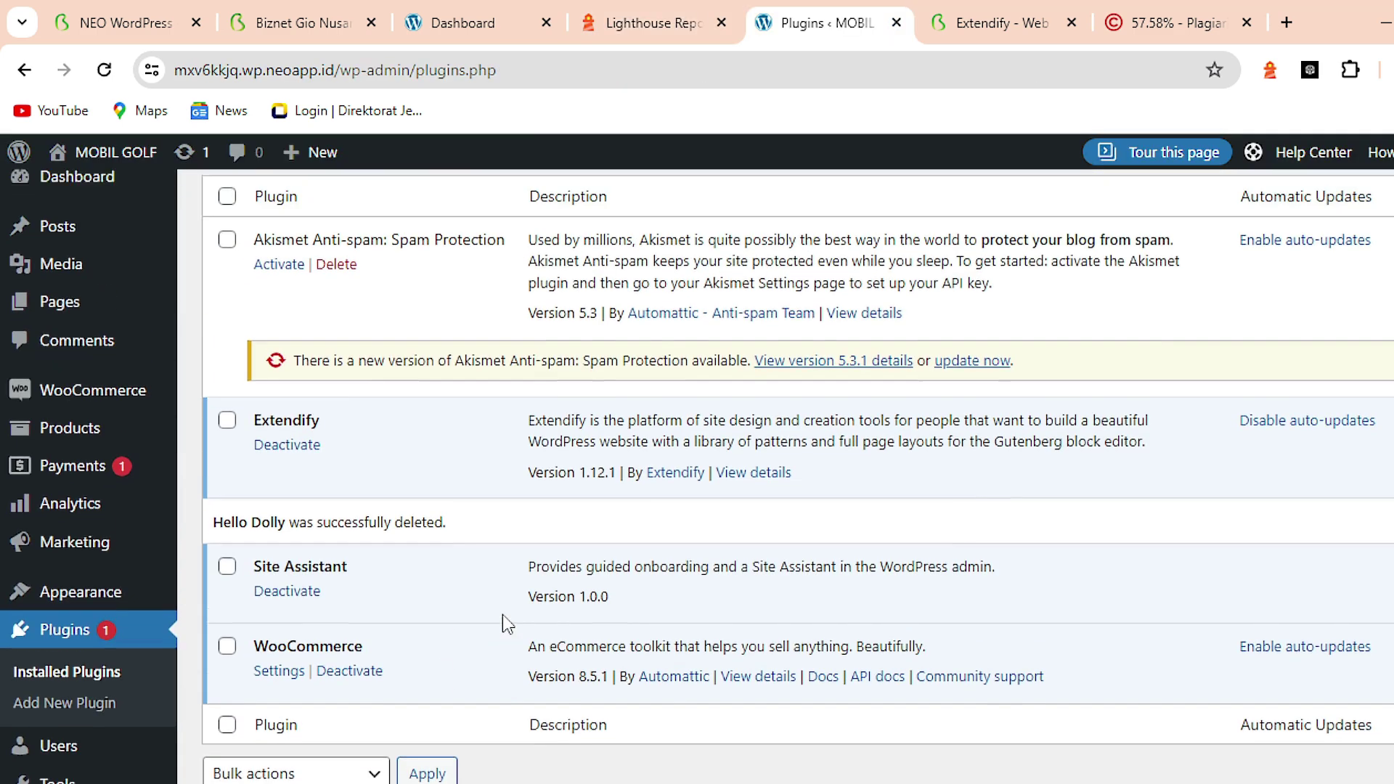
left_click(352, 220)
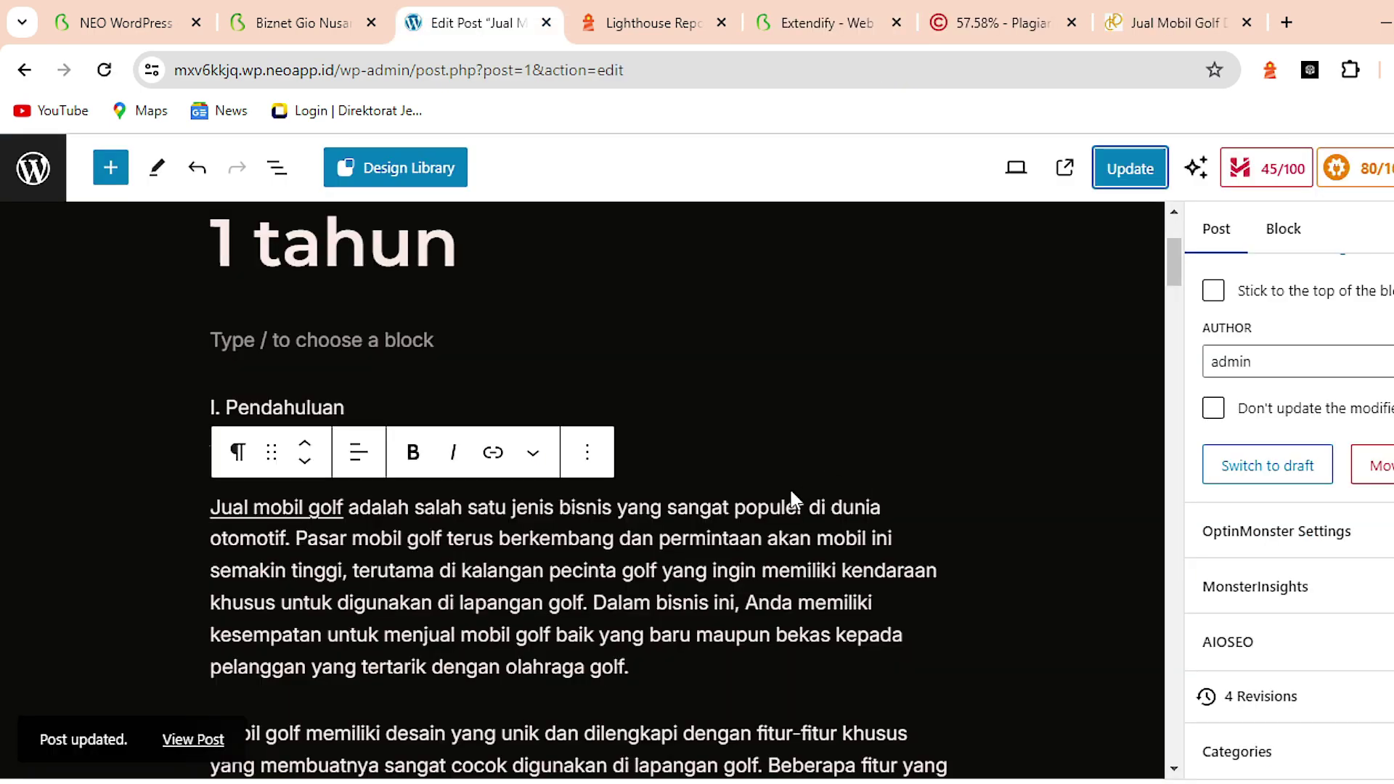
Review the golf car post's content down to the AIOSEO snippet preview, post title and meta description settings
scroll(937, 475, "down", 2)
scroll(942, 471, "down", 20)
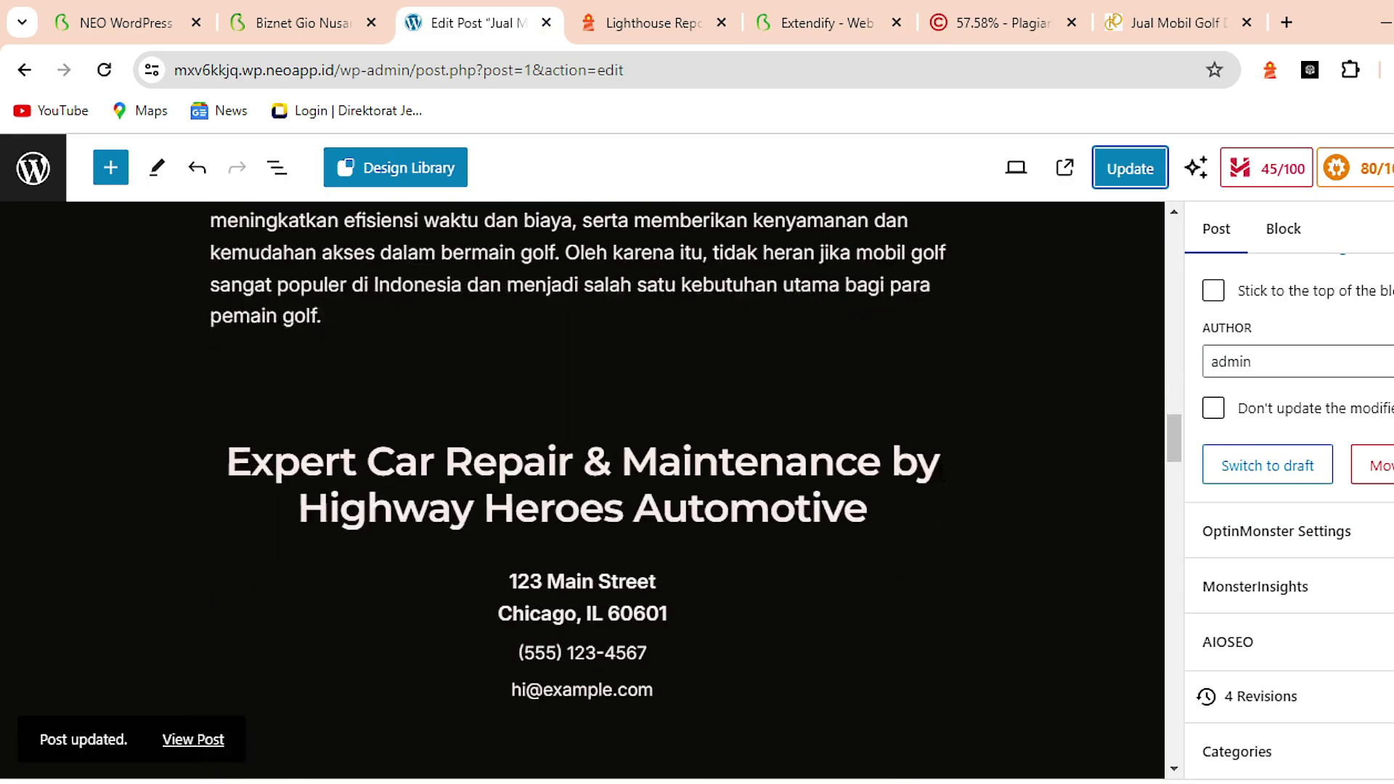
scroll(942, 474, "up", 3)
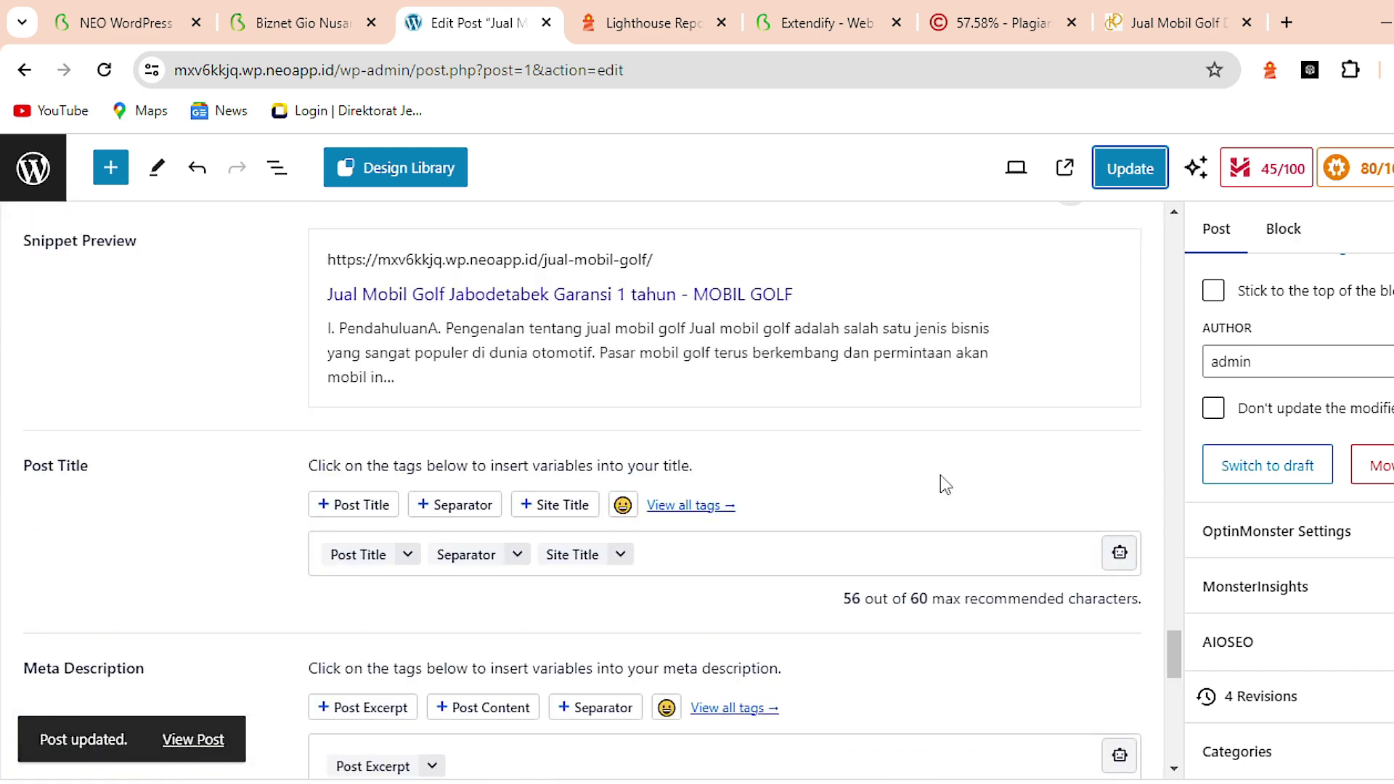
Remove the Post Excerpt tag from the golf car post's AIOSEO meta description
scroll(577, 382, "down", 5)
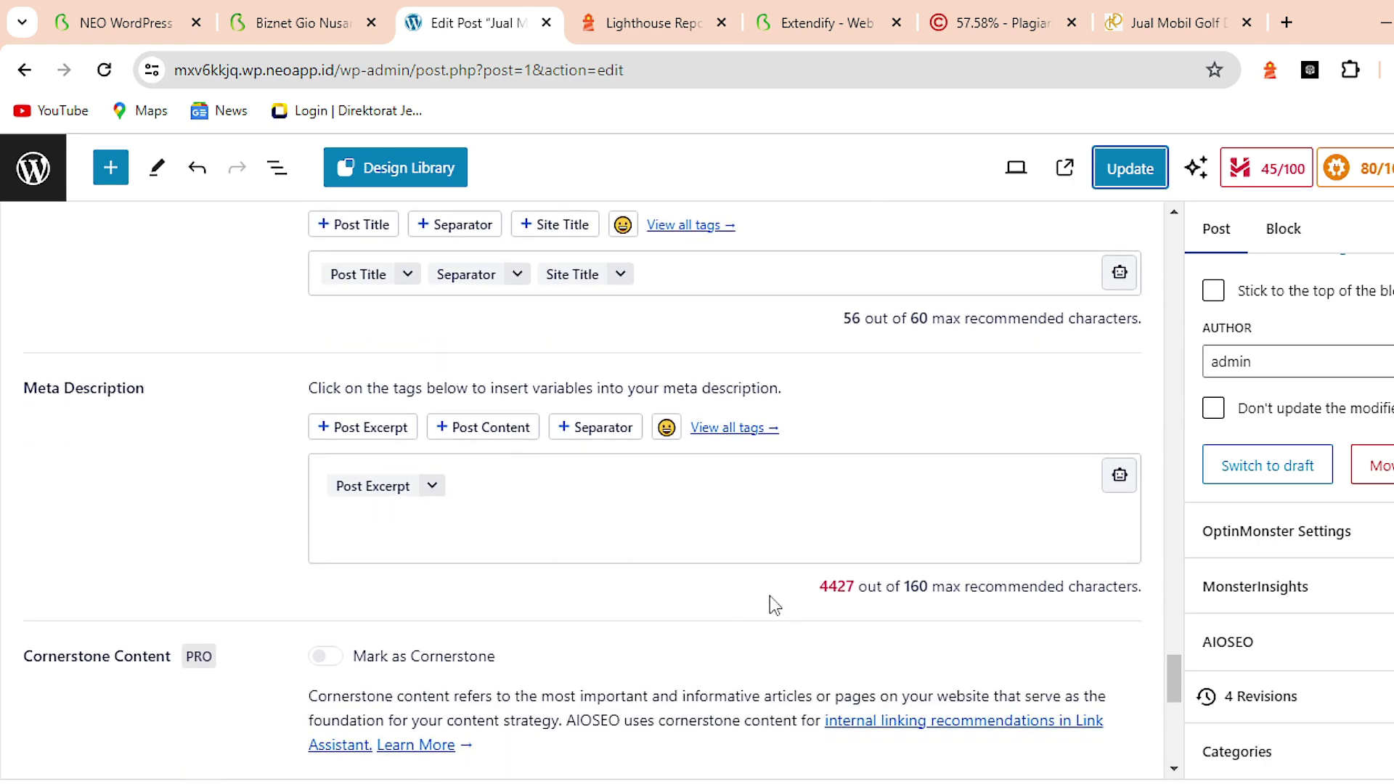
left_click(432, 486)
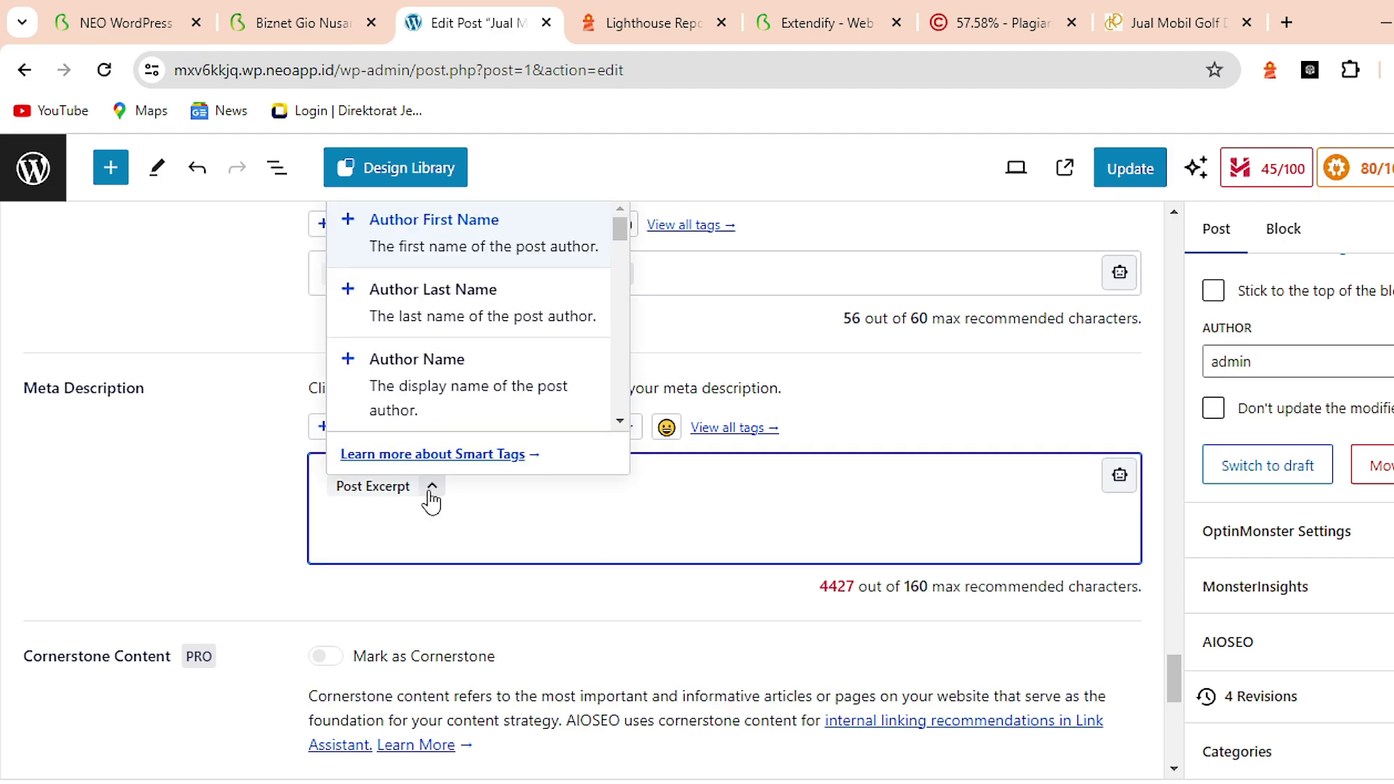
scroll(584, 312, "up", 3)
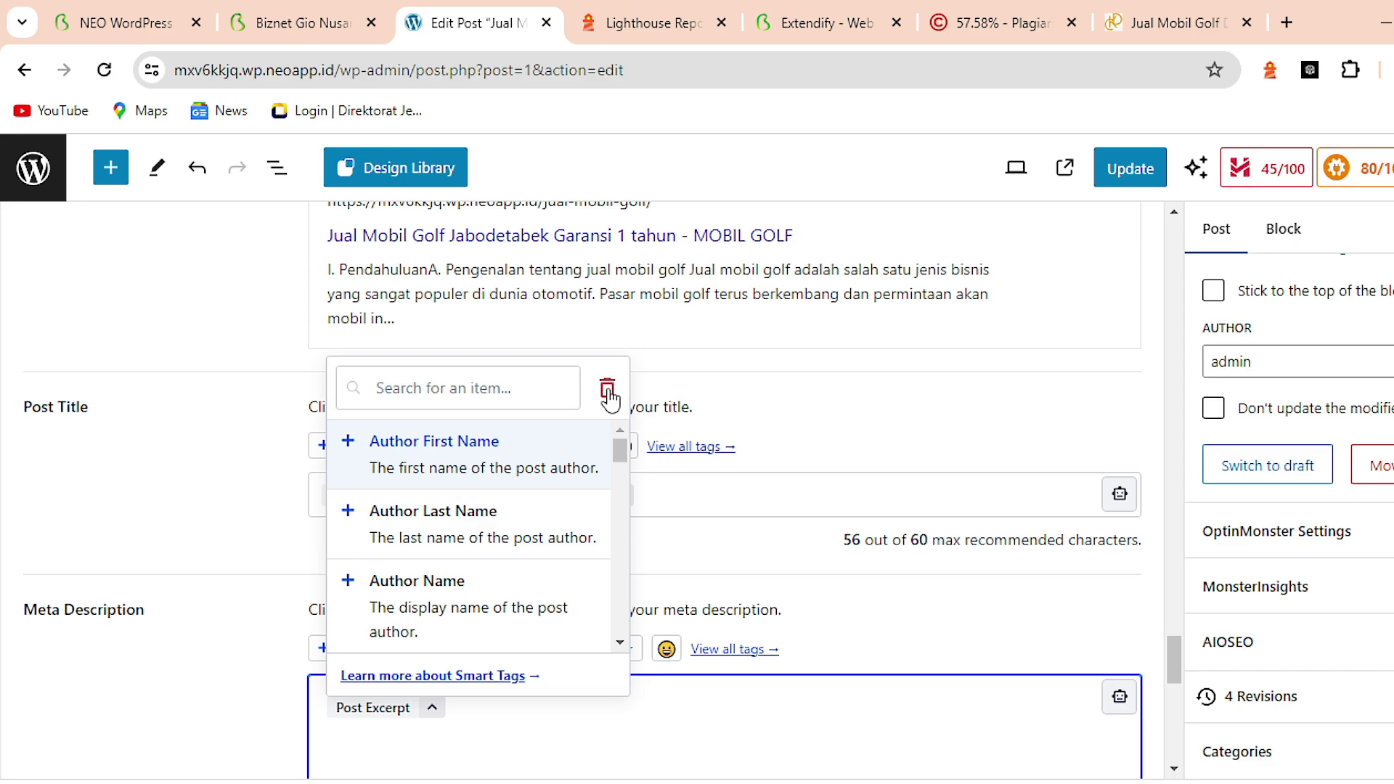
left_click(607, 392)
Copy the introduction's opening from "Jual mobil golf adalah salah satu jenis bisnis" through "permintaan akan mobil ini" into the meta description
scroll(573, 613, "down", 10)
scroll(573, 611, "up", 15)
scroll(574, 611, "up", 15)
scroll(570, 623, "up", 5)
scroll(563, 610, "down", 3)
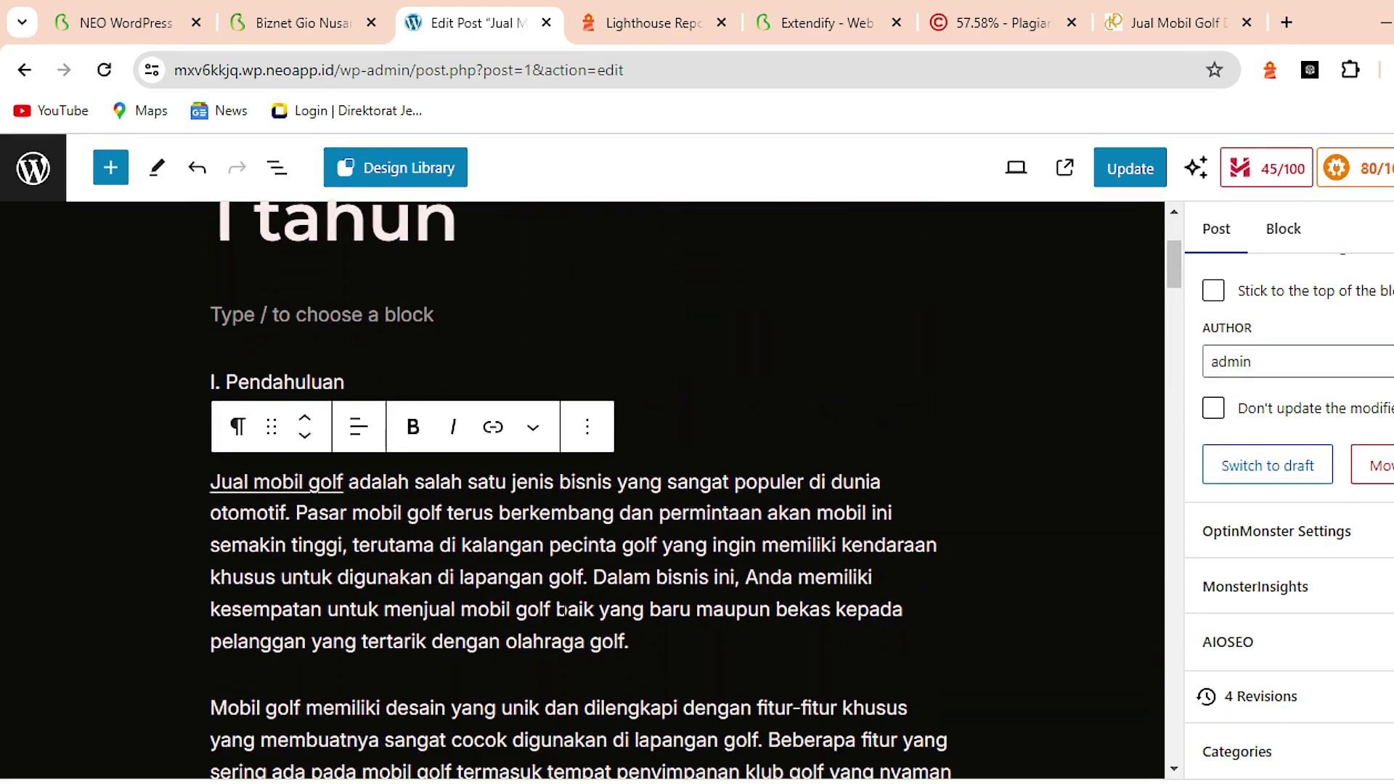
left_click(190, 494)
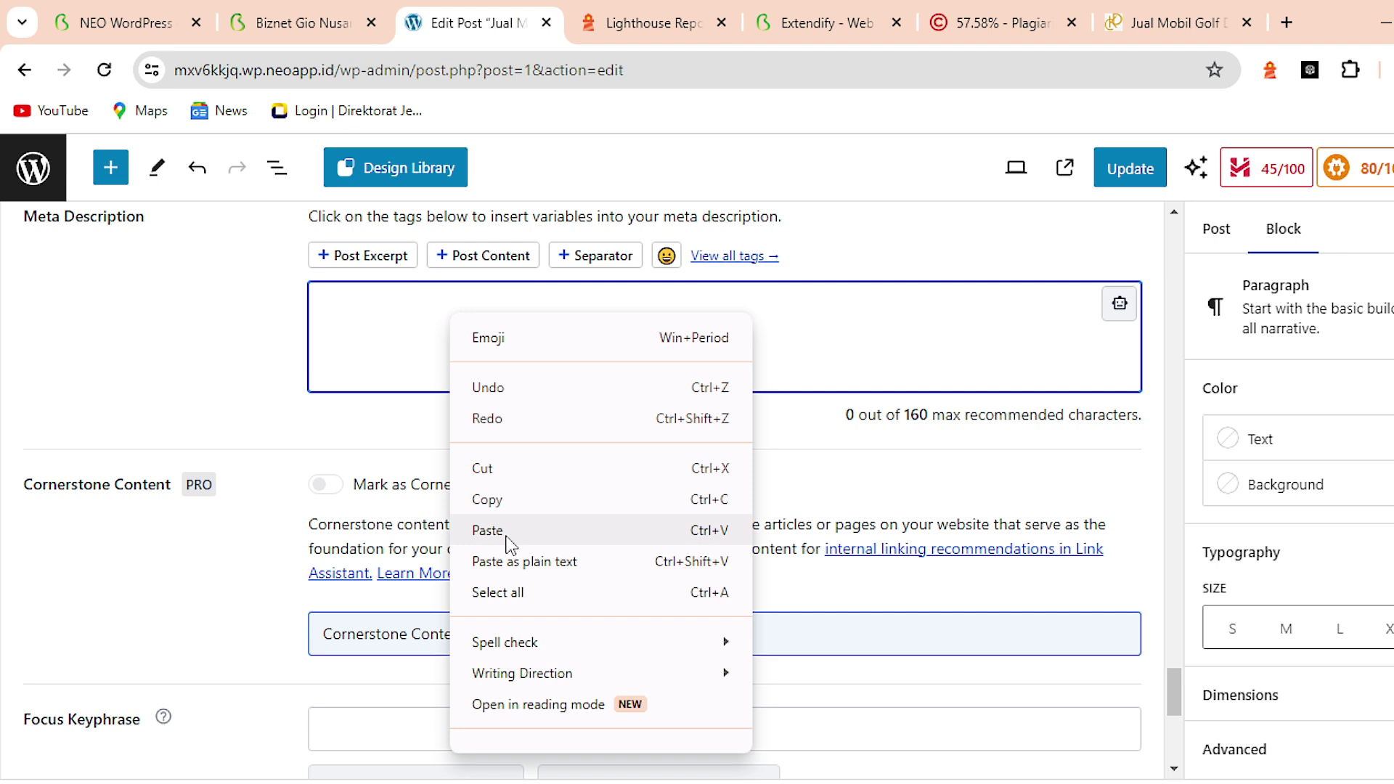
left_click(507, 533)
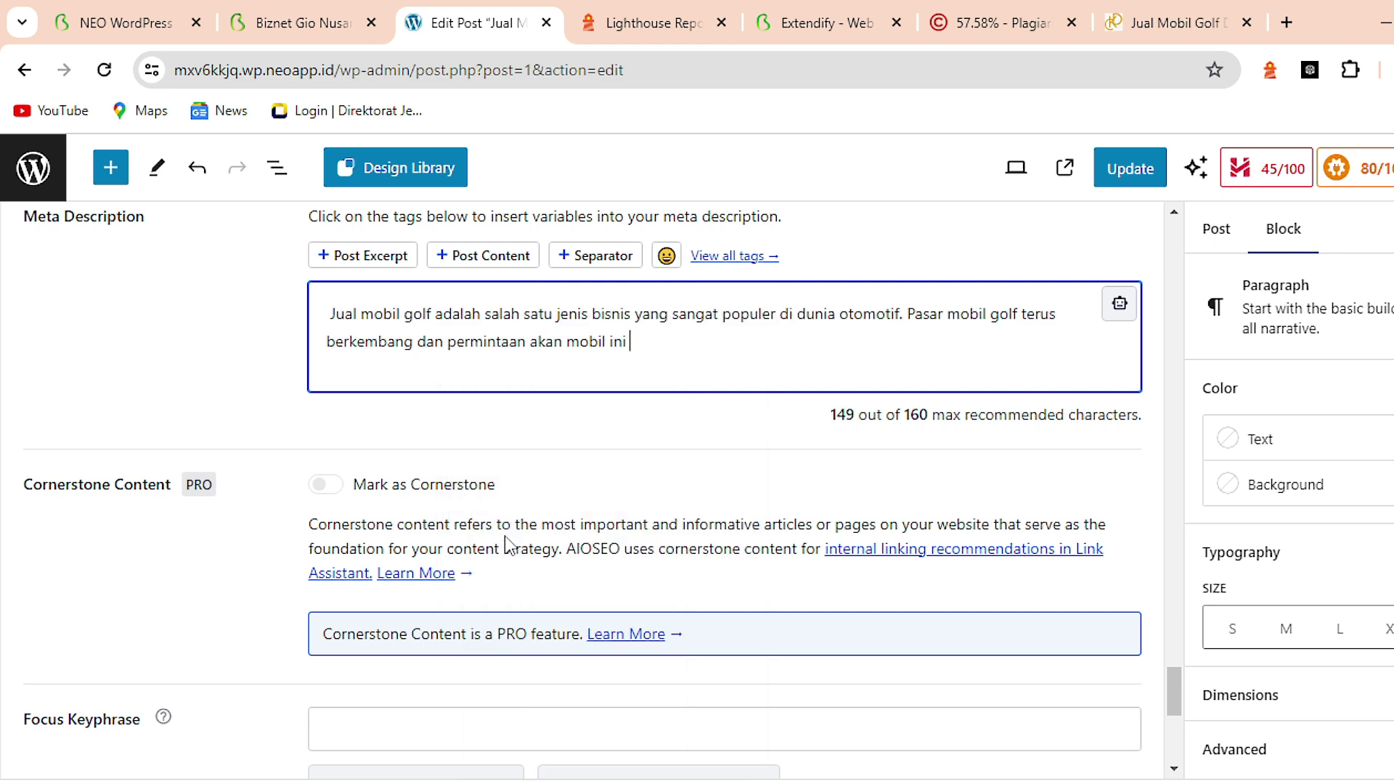
Enter "jual mobil golf" as the focus keyphrase and update the post
scroll(603, 516, "down", 3)
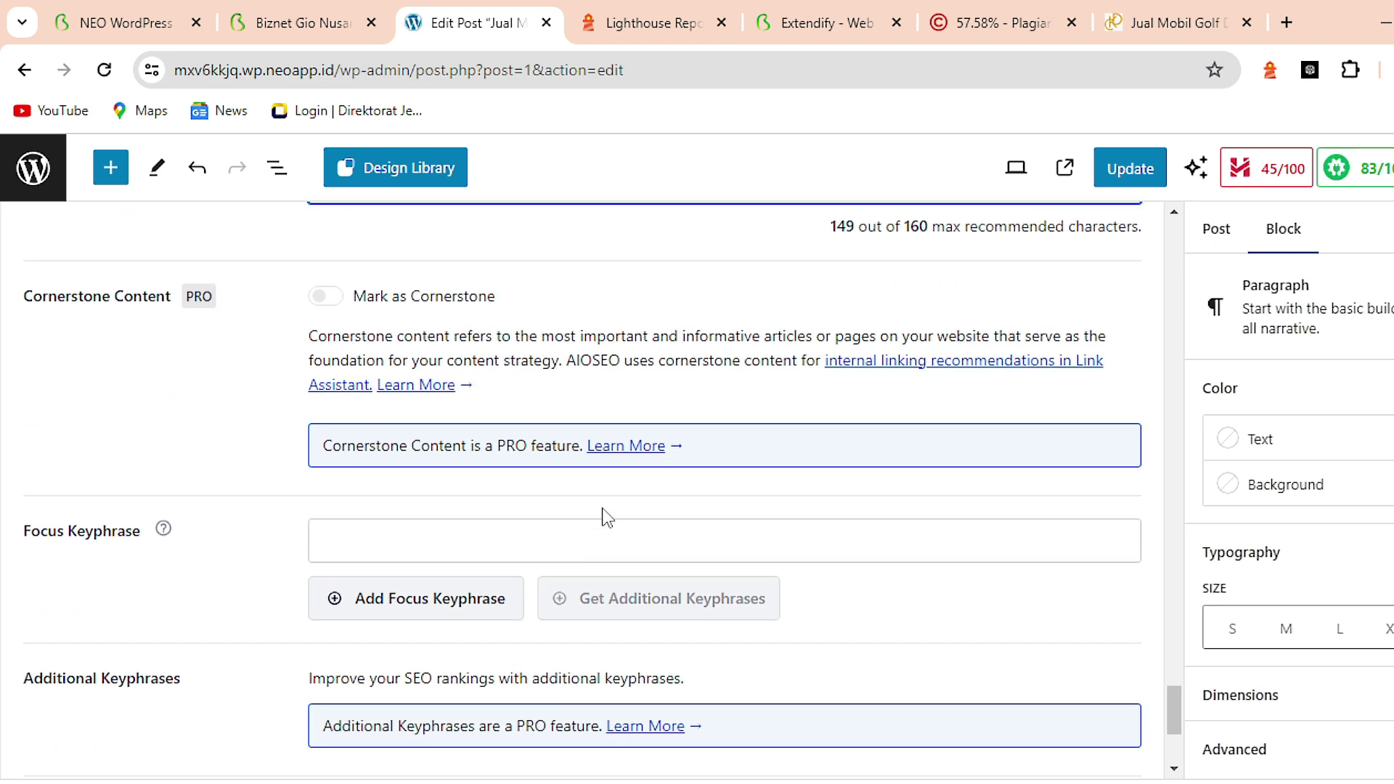
left_click(500, 518)
type("j")
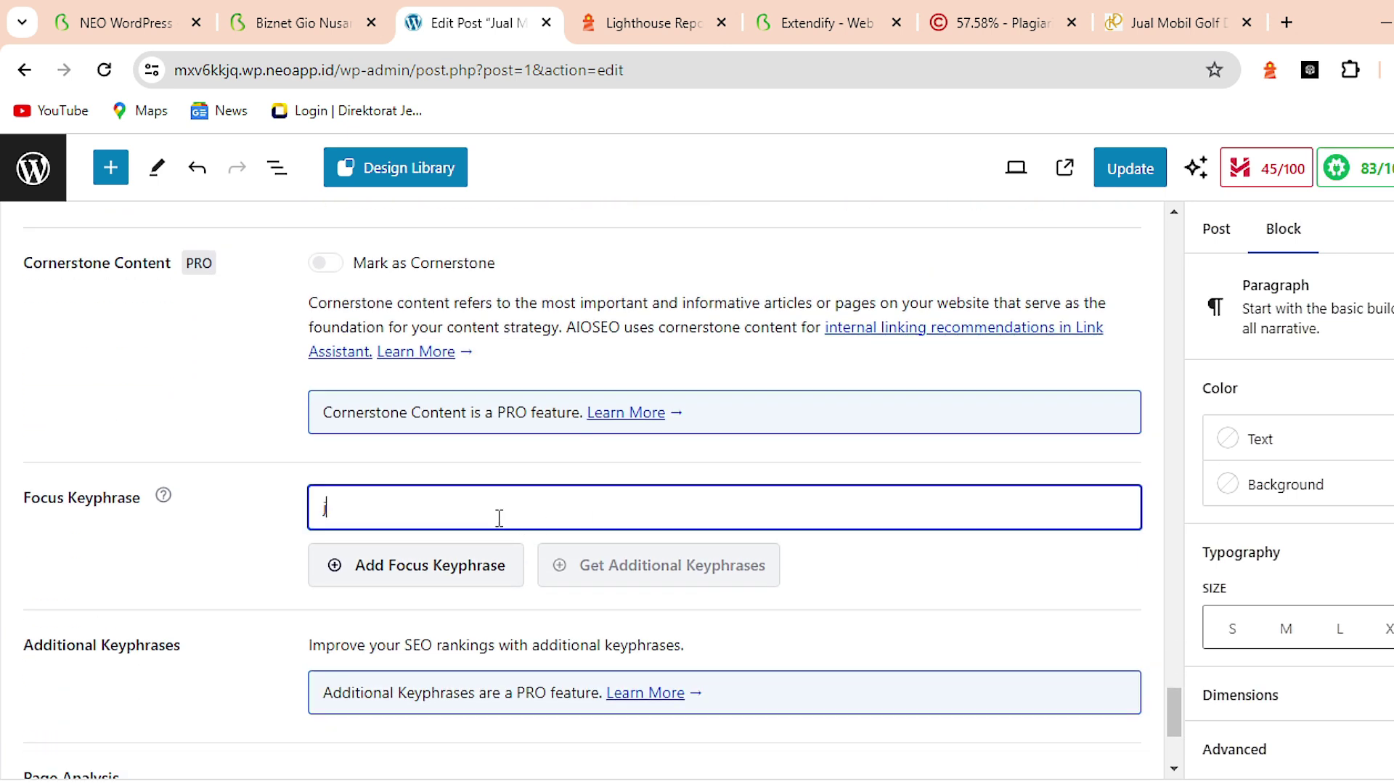
type("ual mobil golf")
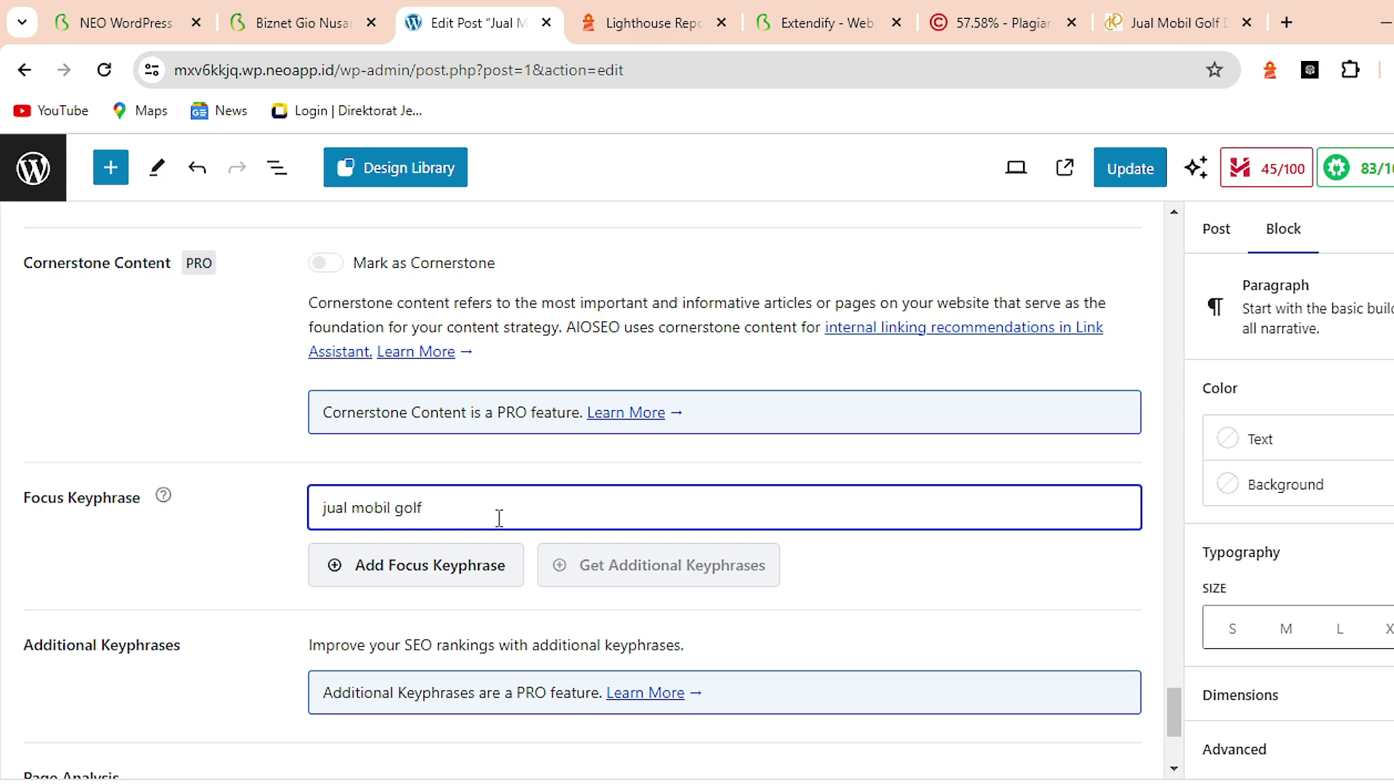
scroll(500, 518, "down", 4)
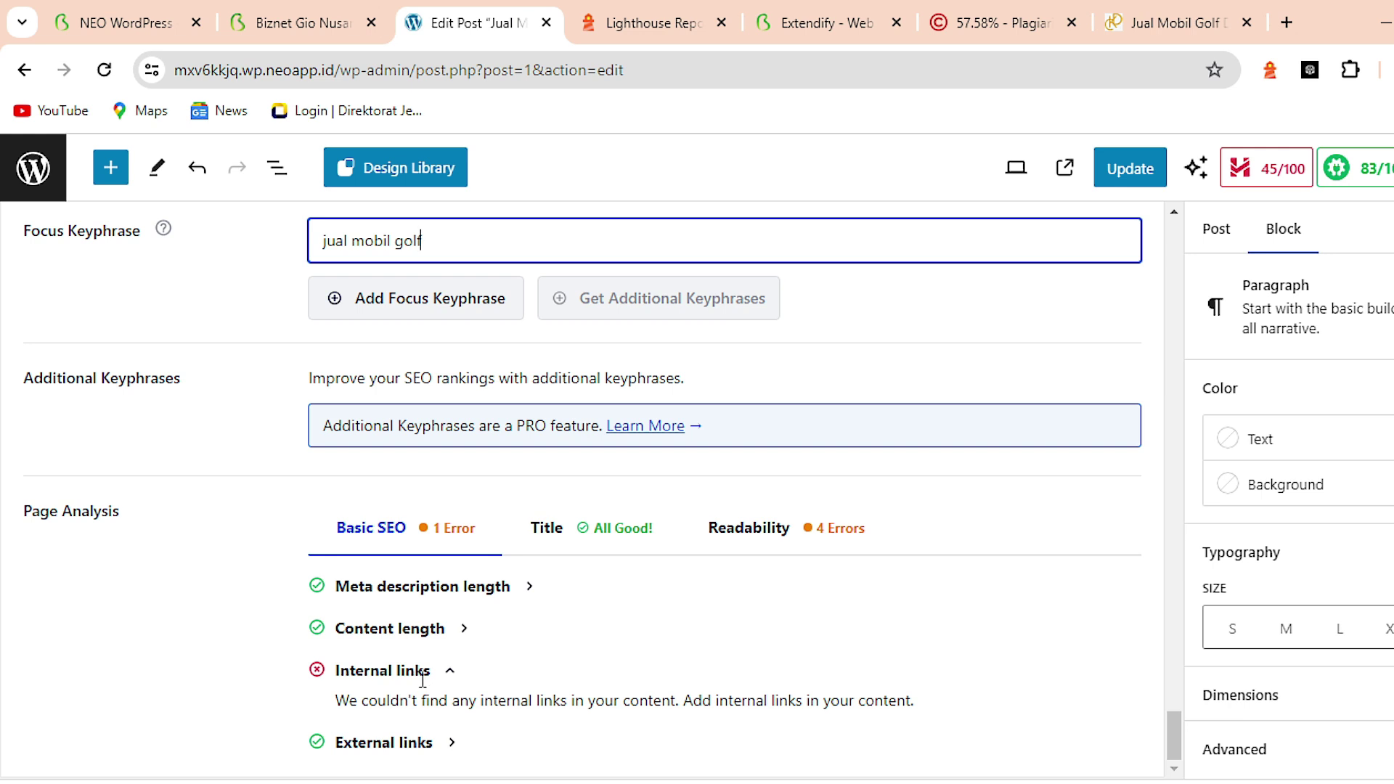
left_click(1137, 182)
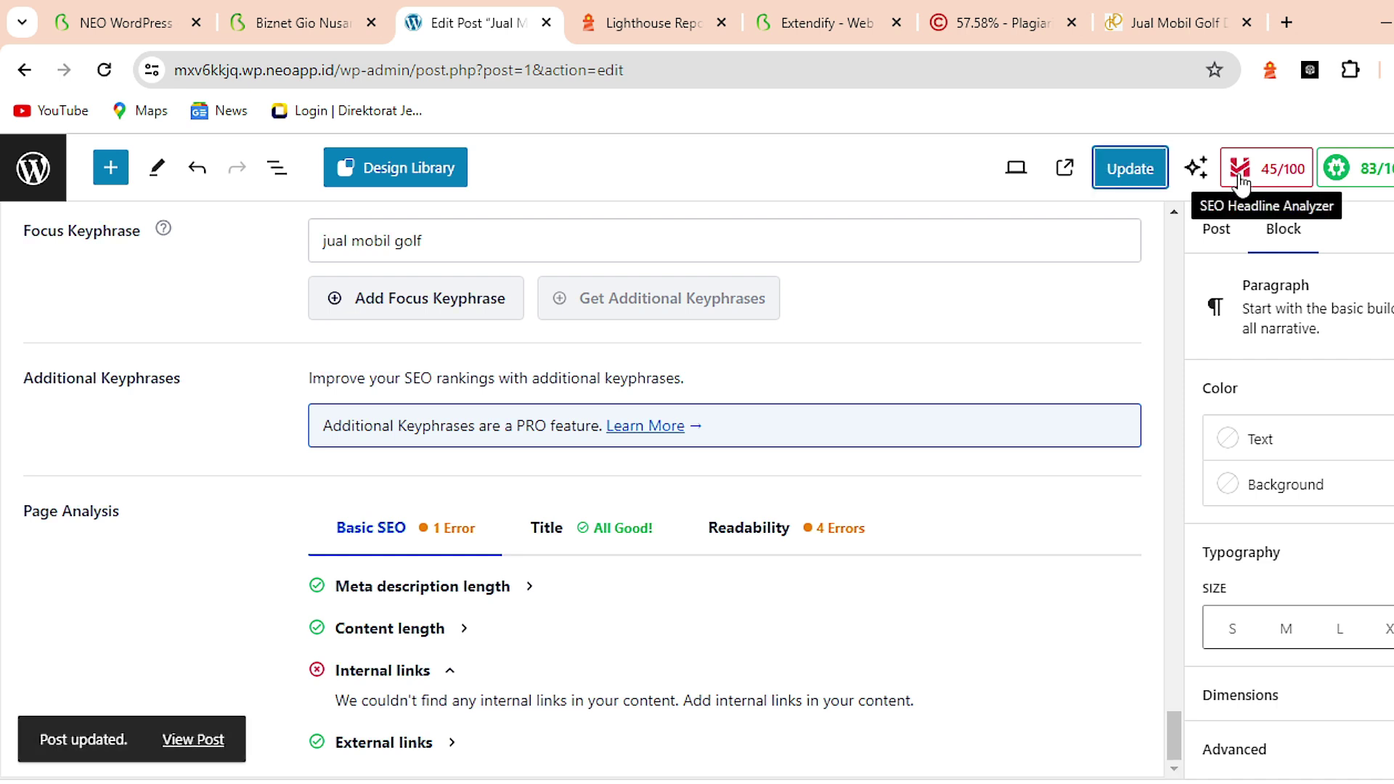
View the published golf car post, look through it down to the footer, and go to the MOBIL GOLF home page
left_click(211, 752)
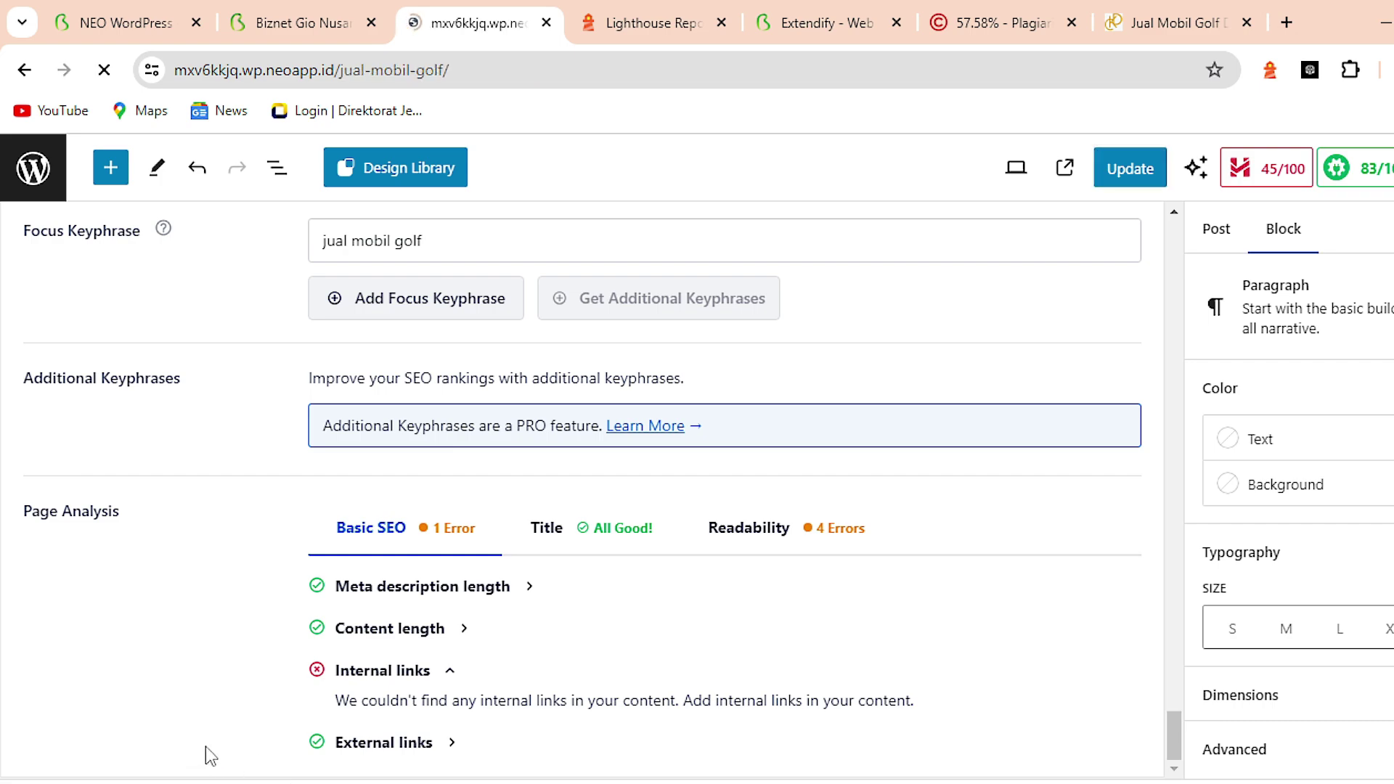
scroll(204, 742, "down", 8)
scroll(421, 679, "down", 20)
scroll(421, 679, "up", 6)
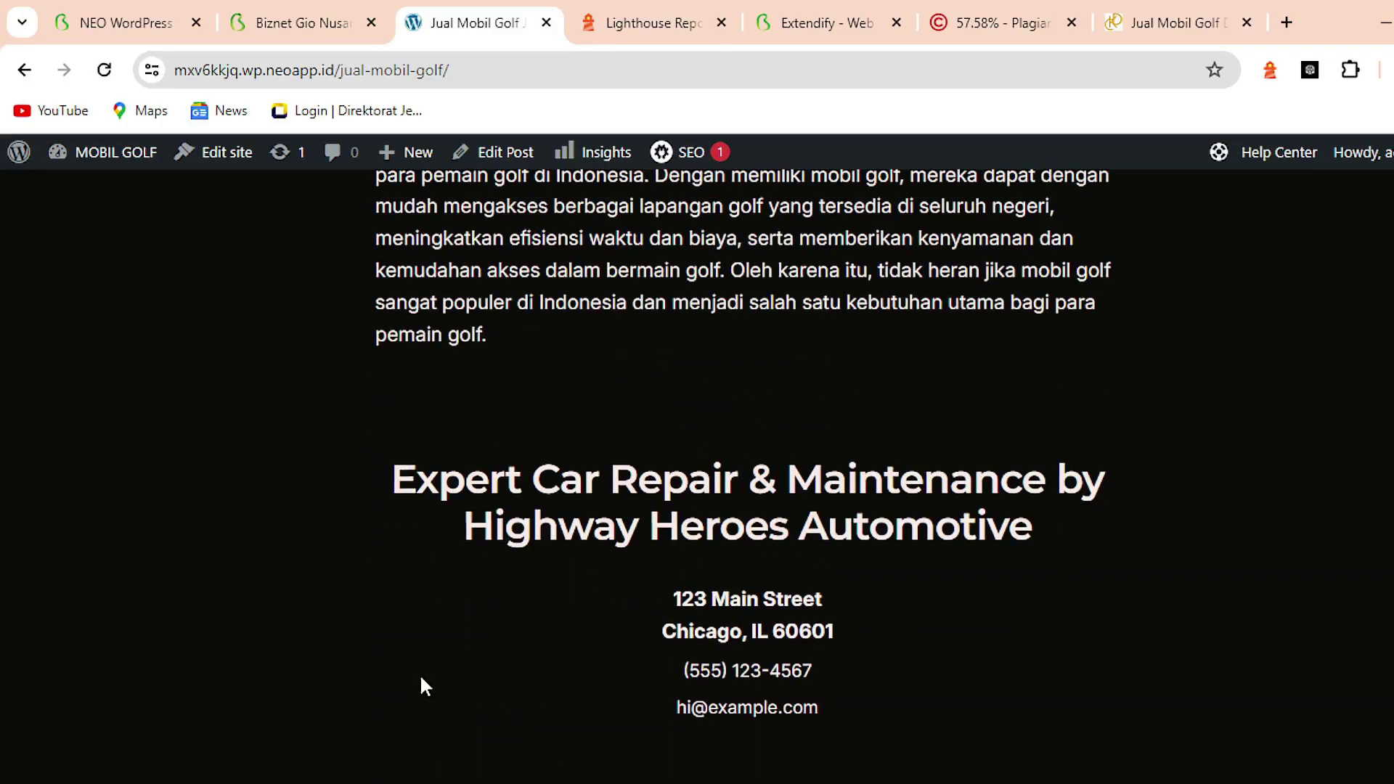
scroll(419, 674, "down", 20)
scroll(420, 677, "up", 20)
scroll(421, 677, "up", 15)
scroll(420, 674, "down", 3)
left_click(427, 528)
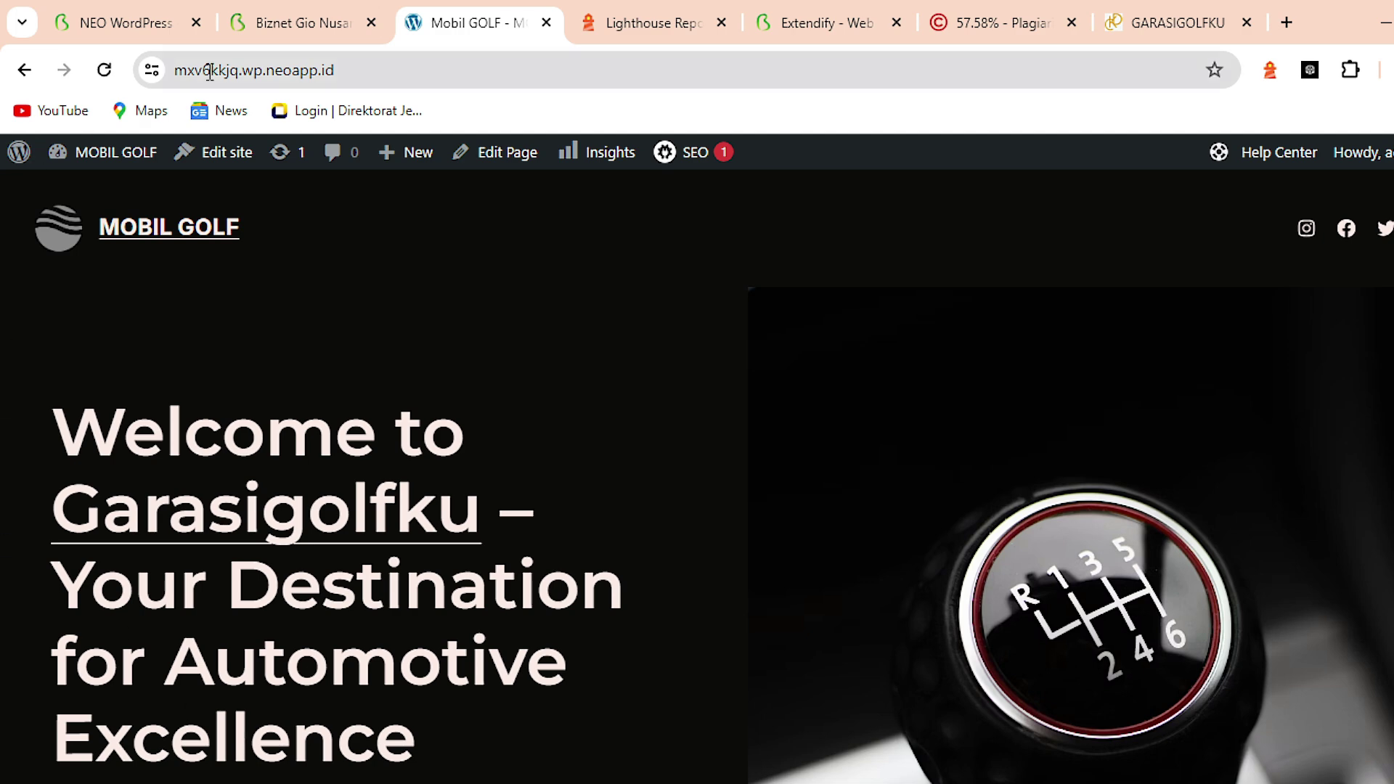
Switch to the Biznet Gio portal and log in with the saved account credentials to open its dashboard
left_click(136, 29)
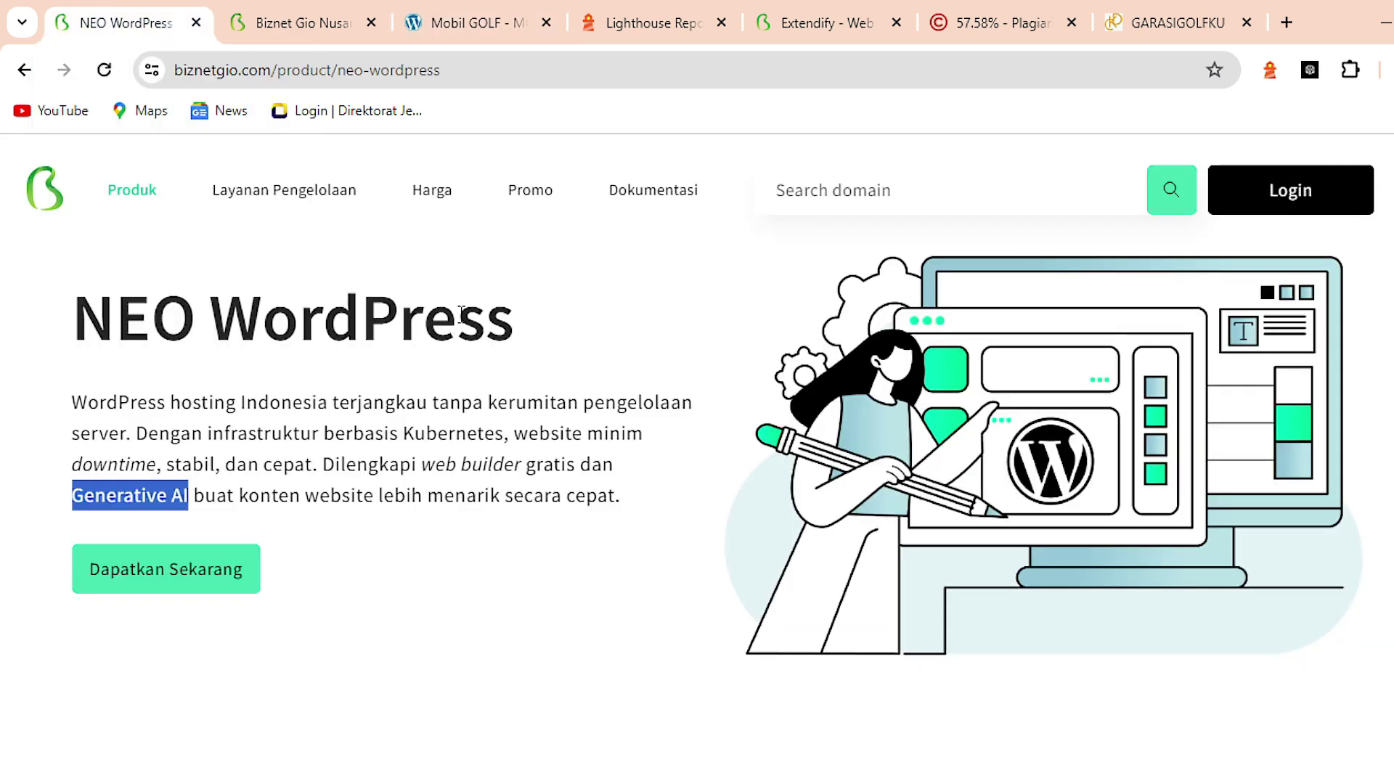
left_click(287, 24)
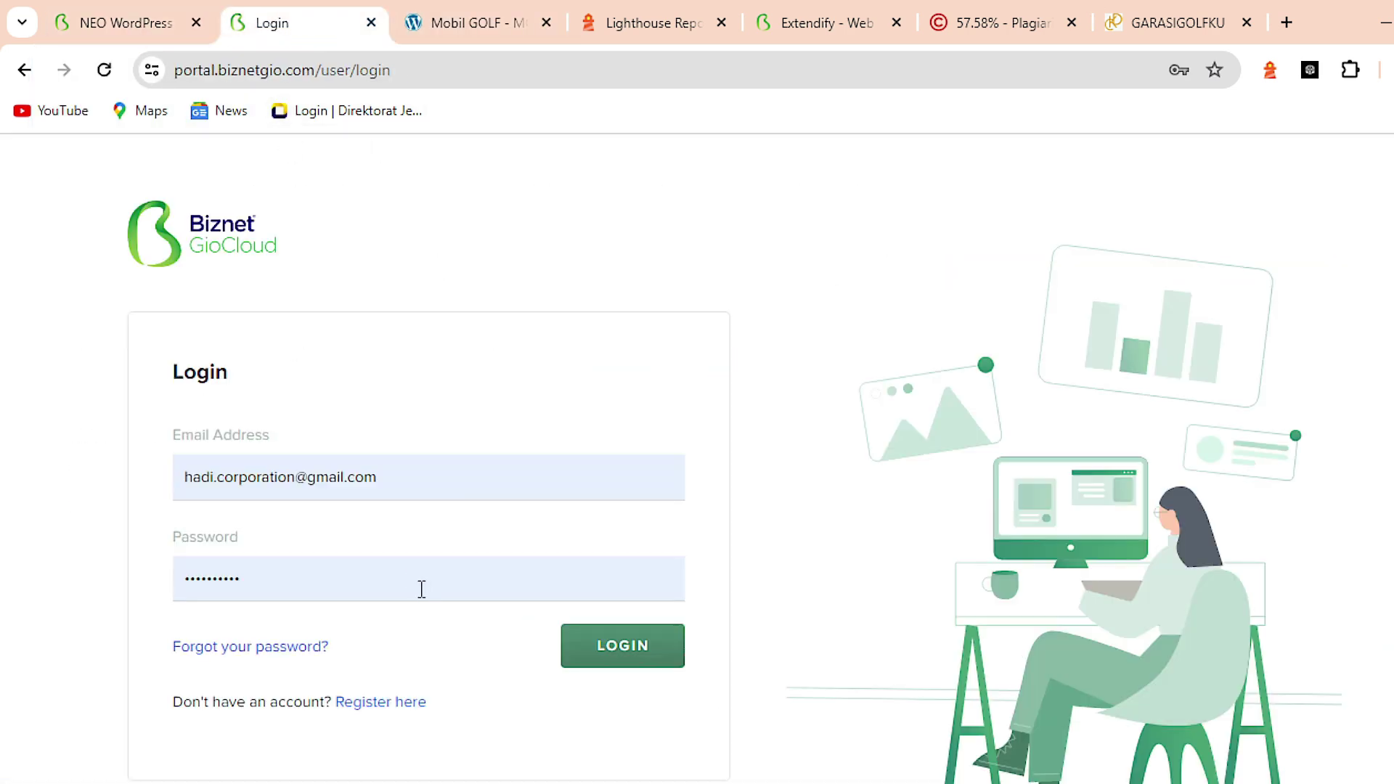
left_click(613, 646)
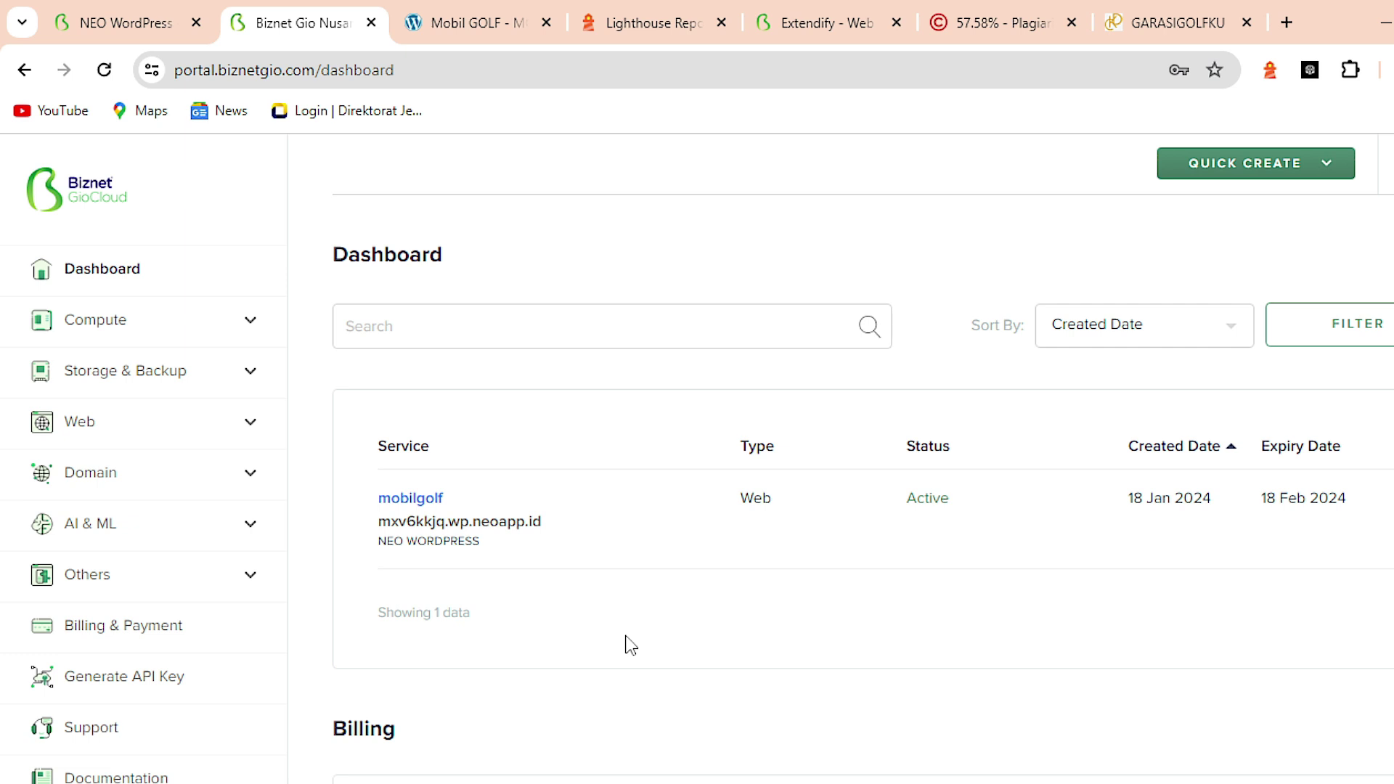
Look over the Lighthouse report's scores, the NEO WordPress product page with its support chat form, and the MOBIL GOLF home page
left_click(653, 22)
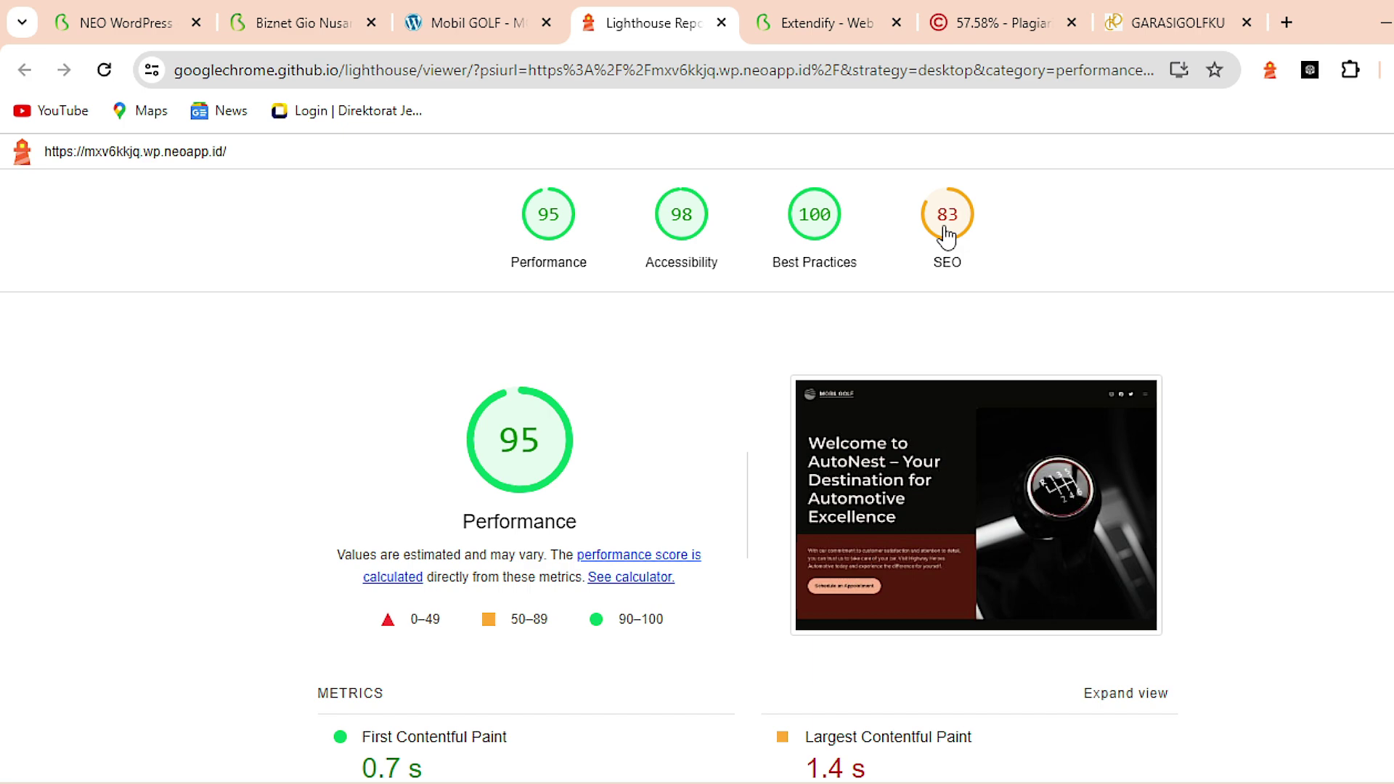
key("ctrl+1")
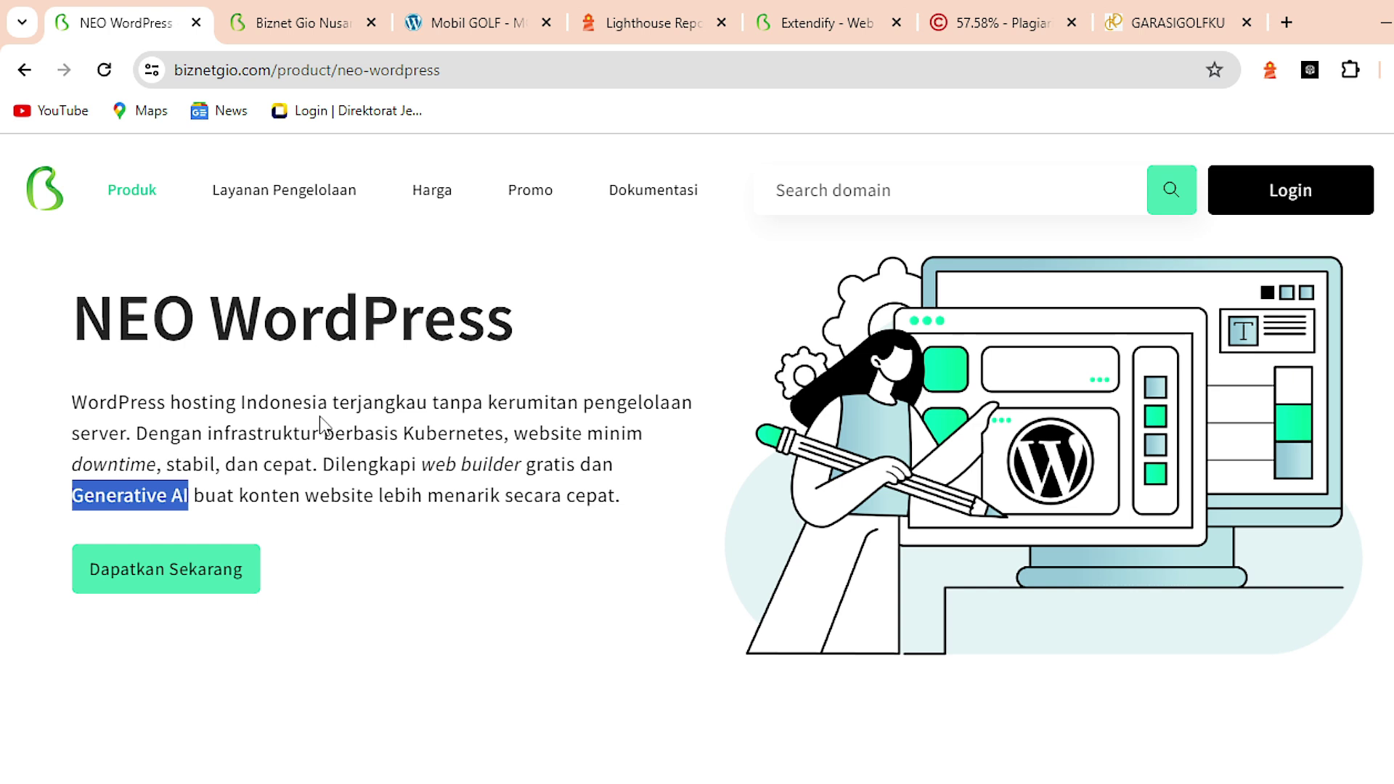
left_click(1253, 777)
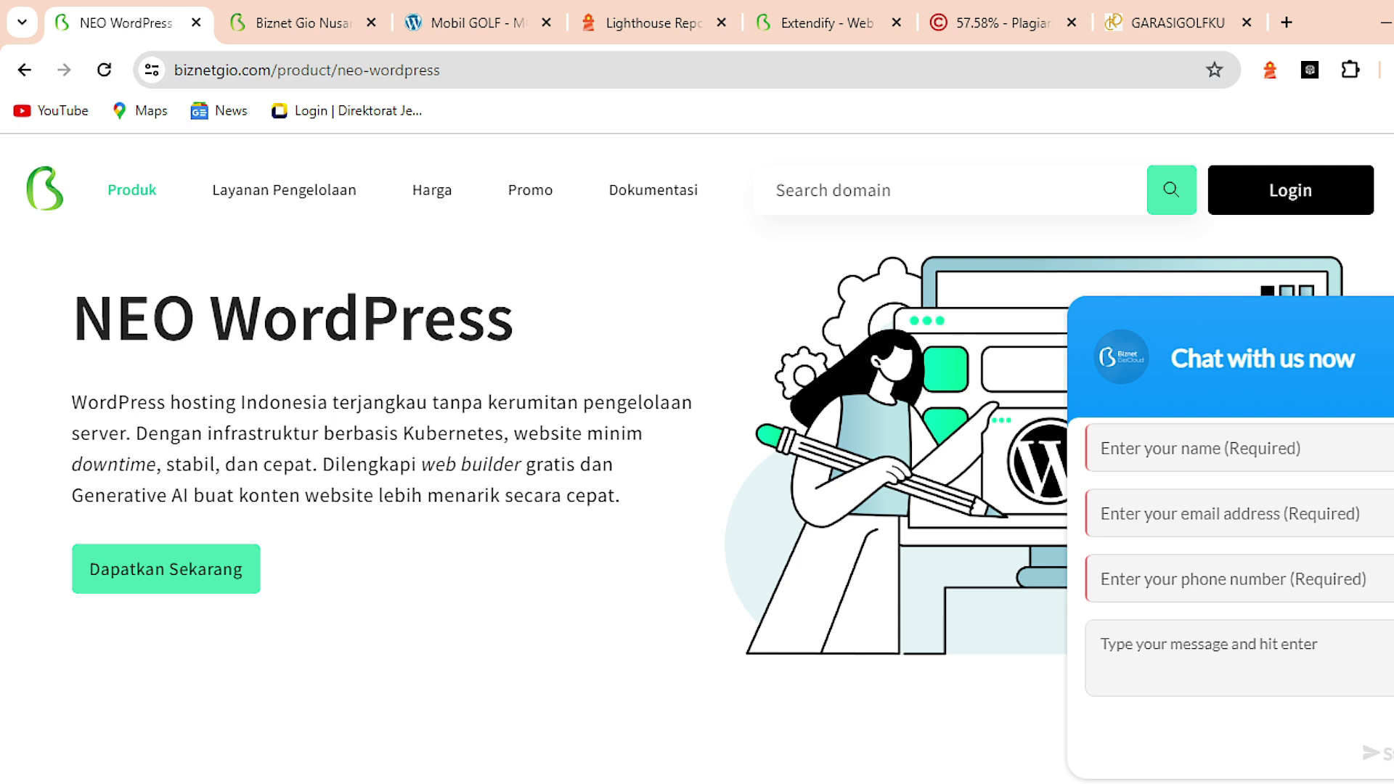
key("Escape")
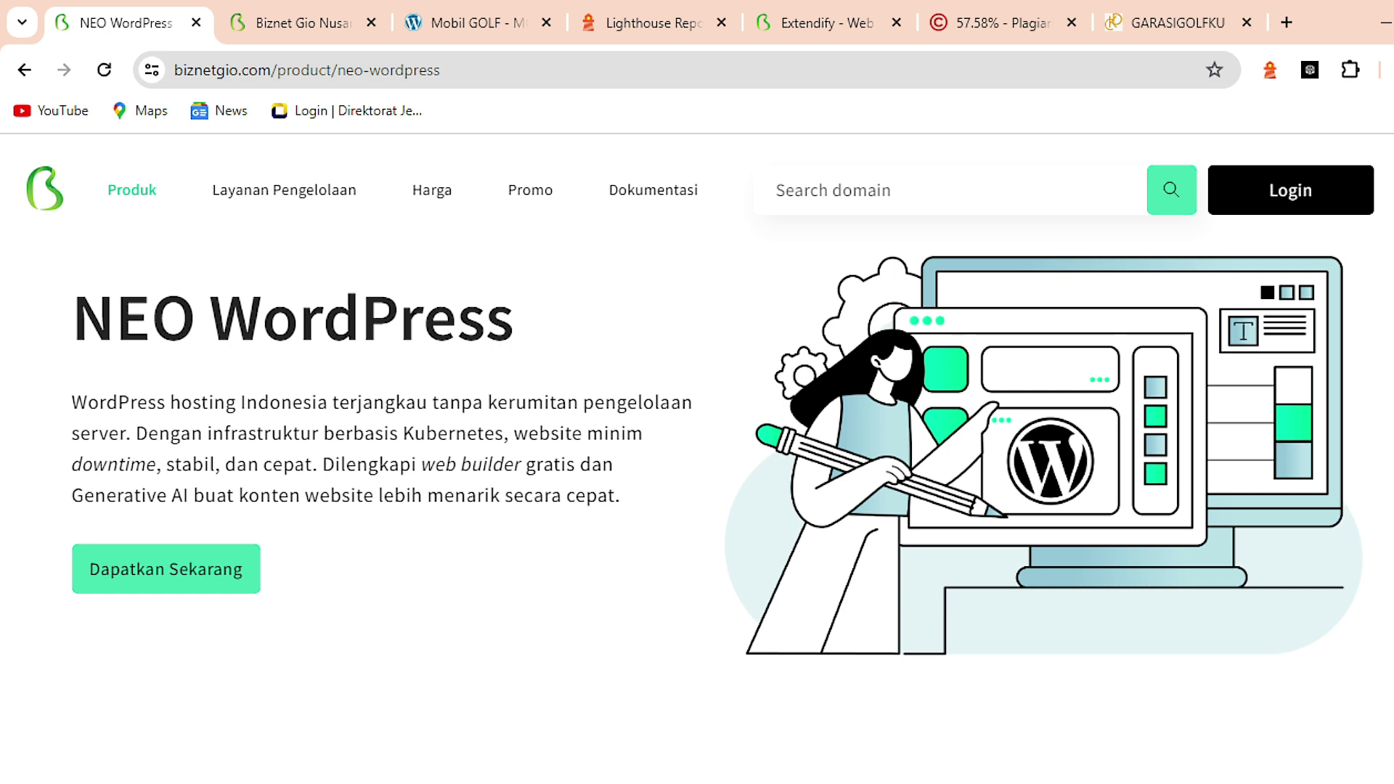
key("ctrl+3")
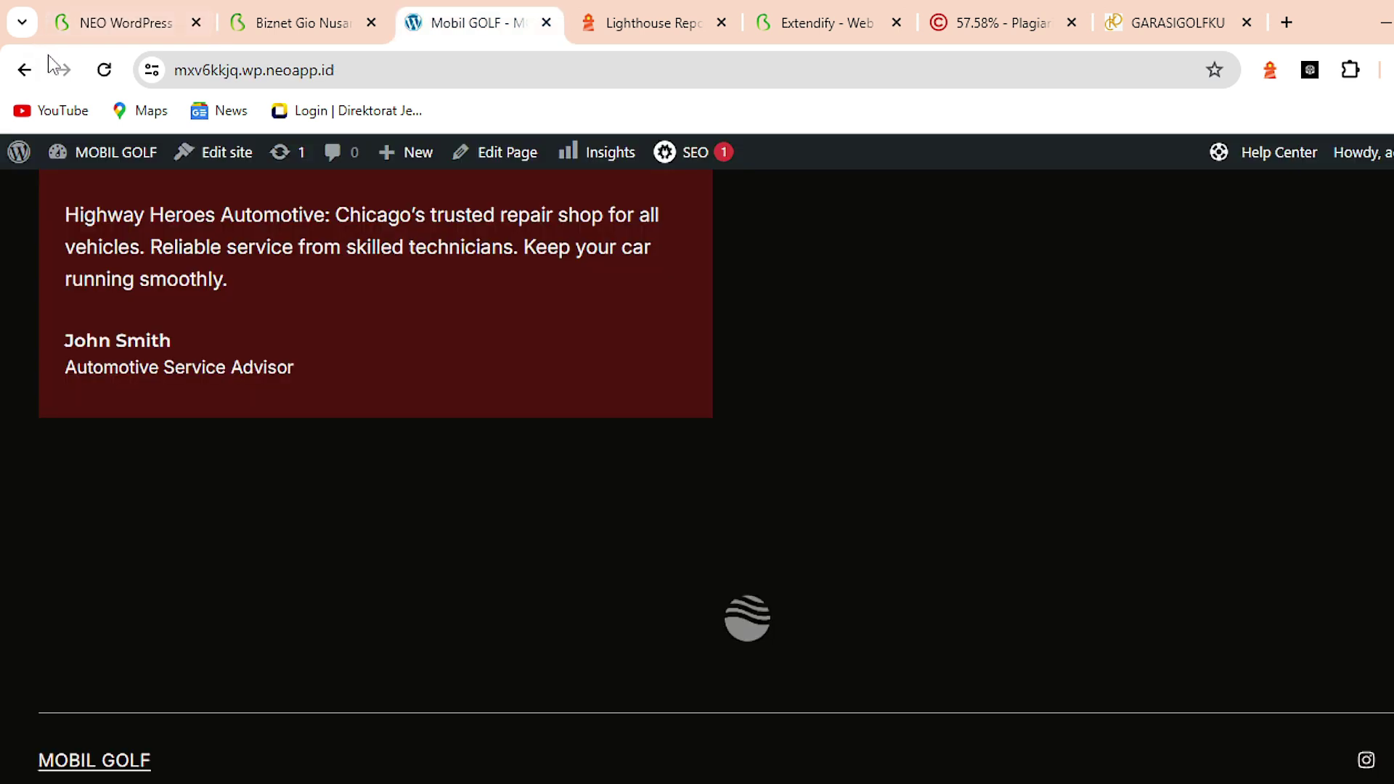